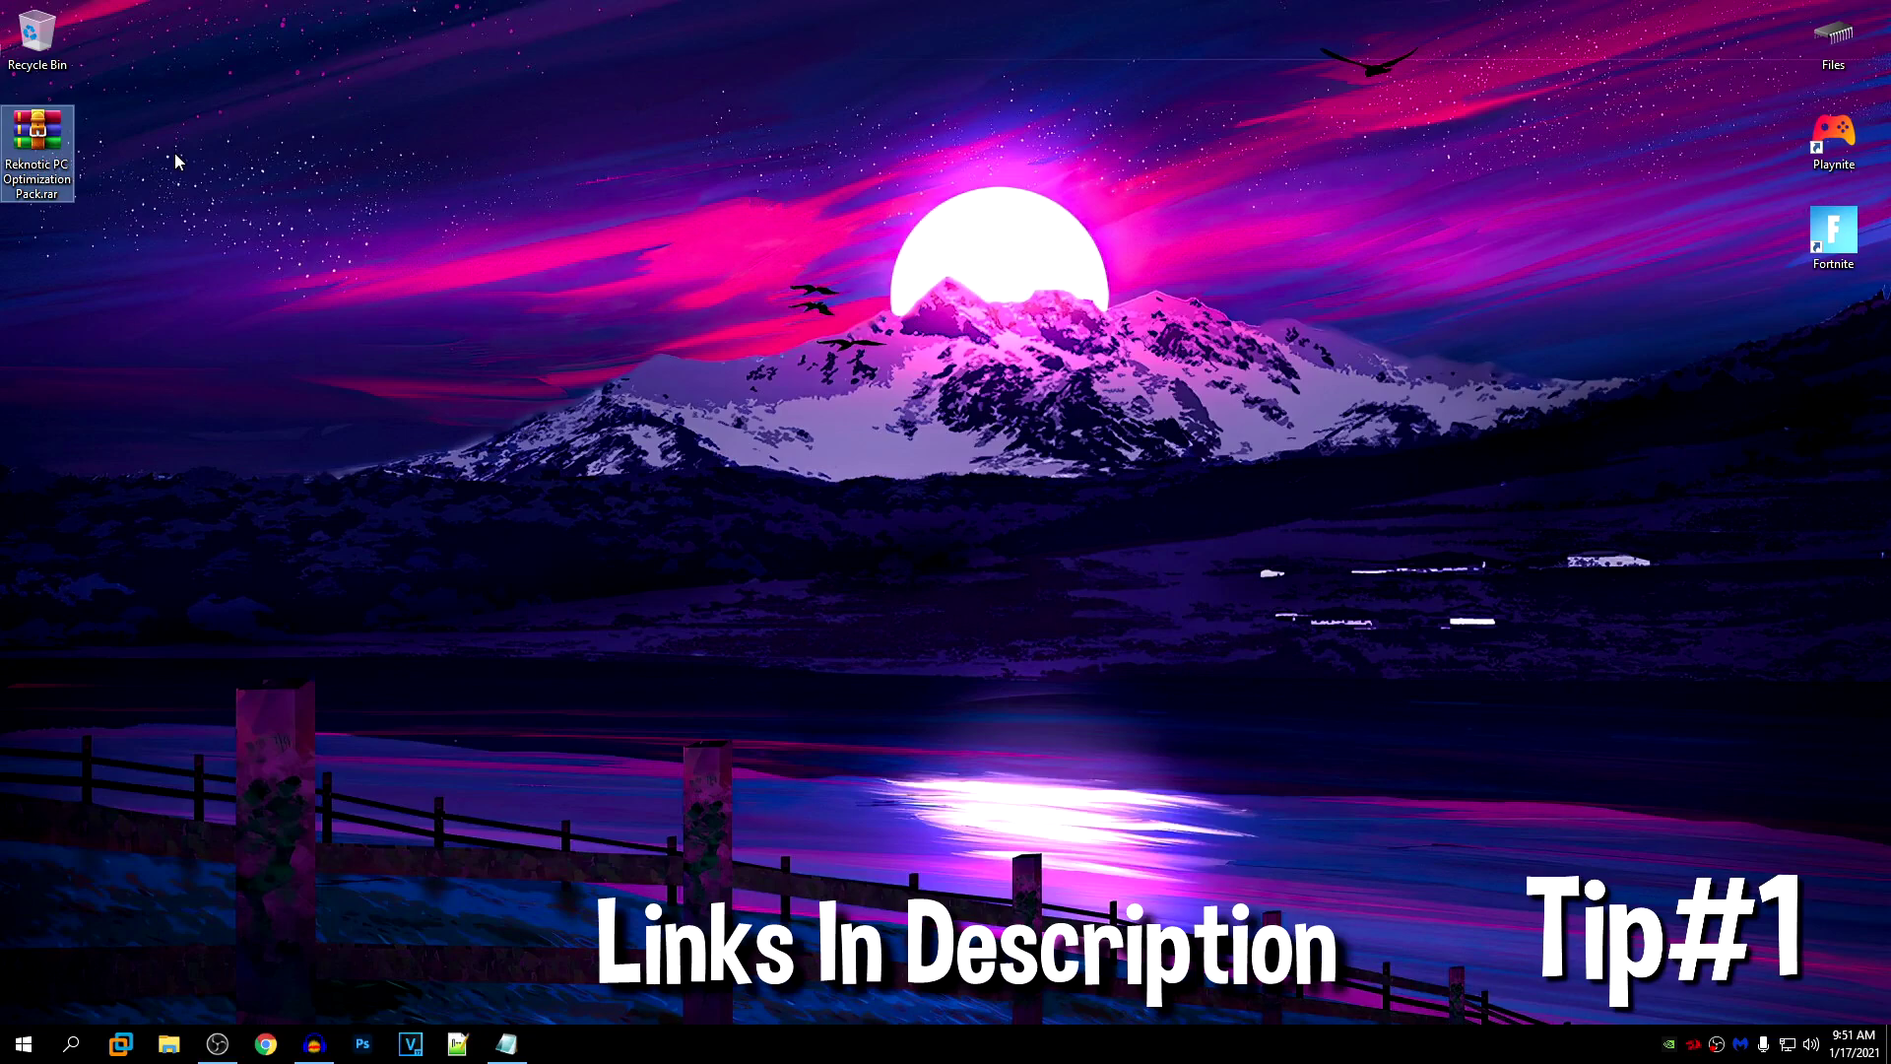
Step: Extract the Reknotic PC Optimization Pack archive onto the desktop, open its folder, and select 1-DiskCleaner
{"action": "right_click", "coordinate": [45, 139]}
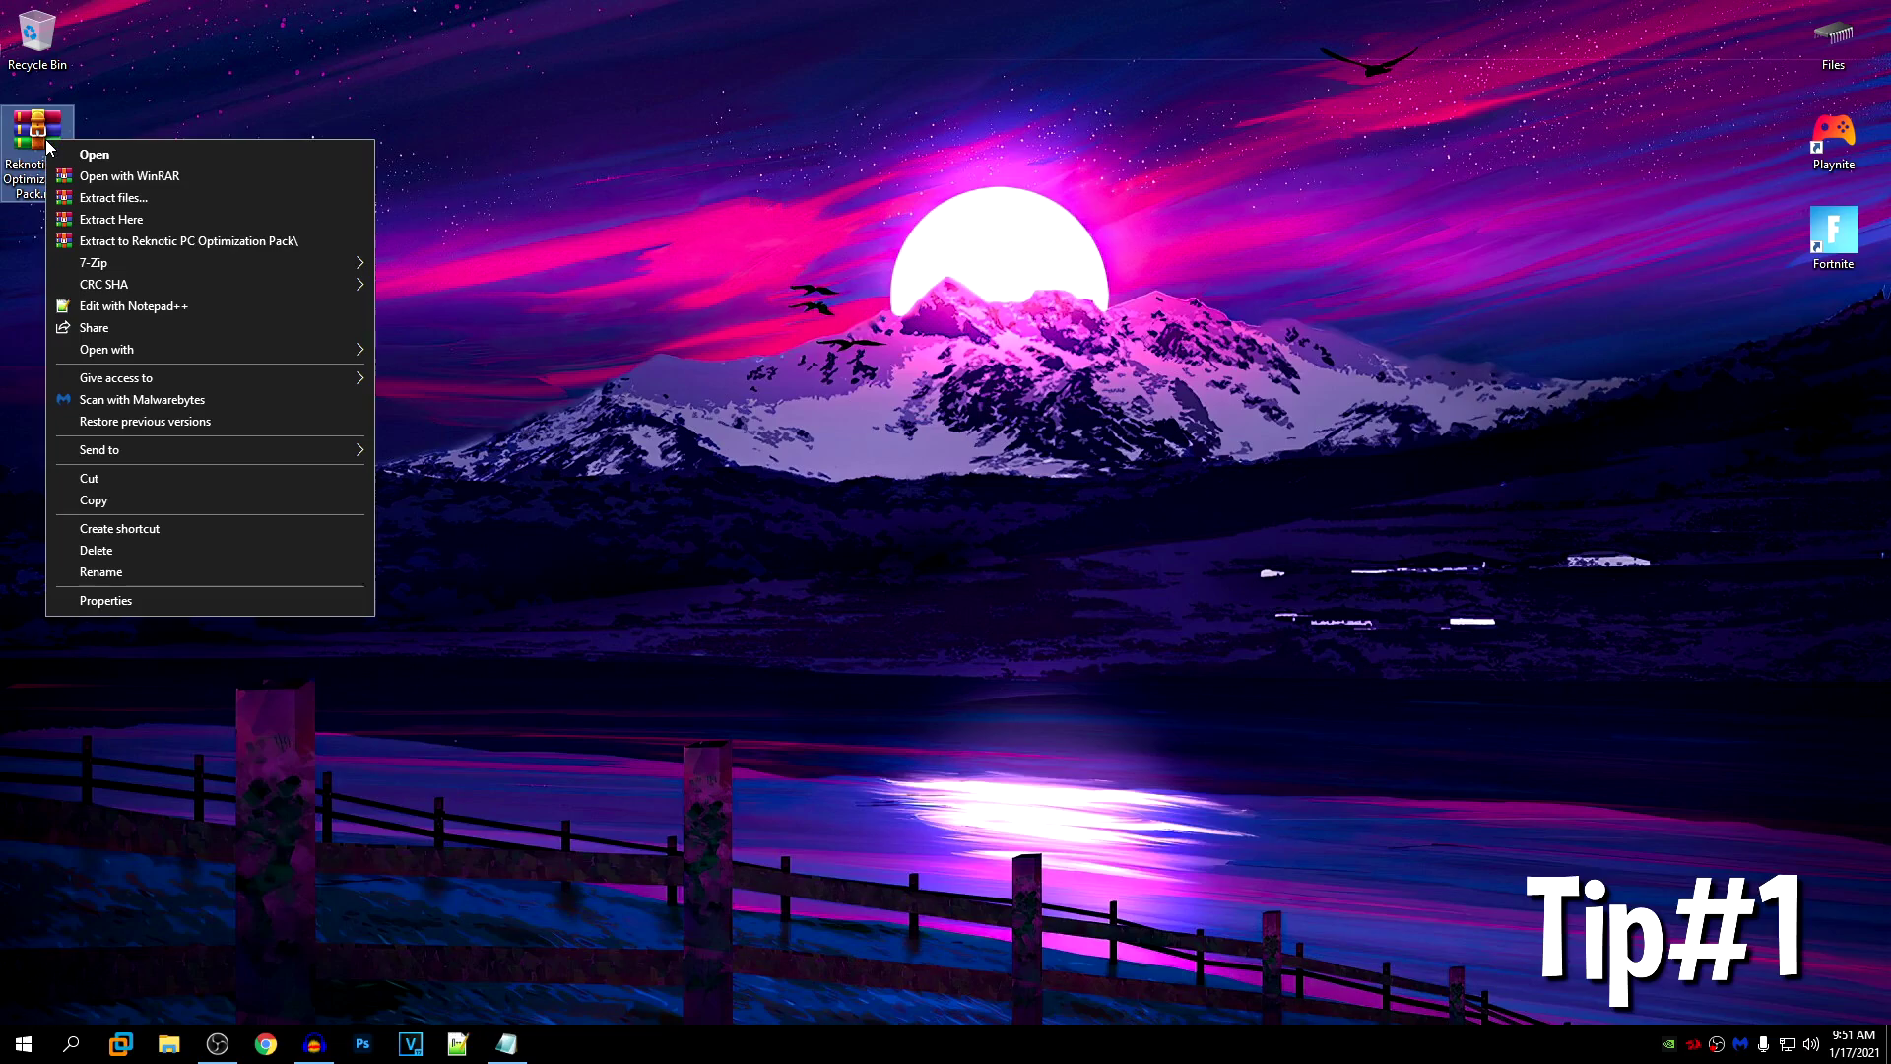
{"action": "left_click", "coordinate": [131, 221]}
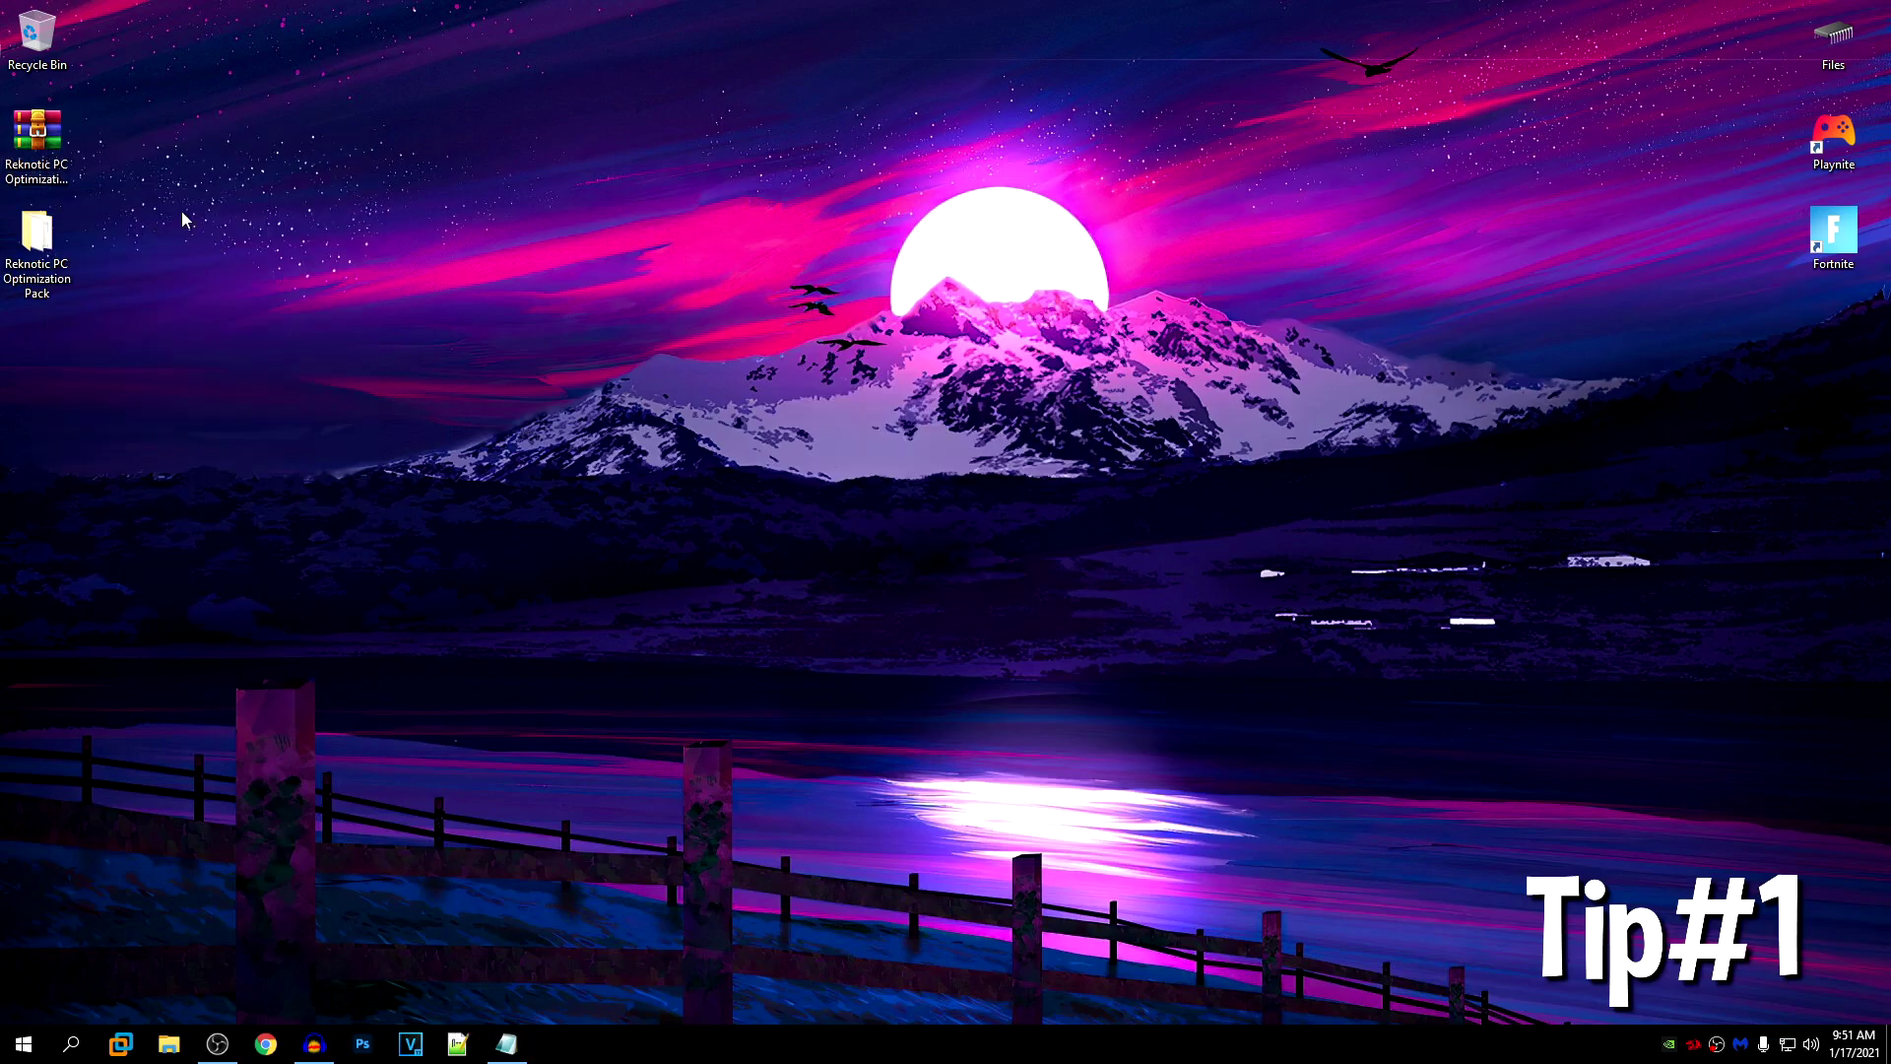
{"action": "left_click_drag", "start_coordinate": [38, 236], "coordinate": [572, 347]}
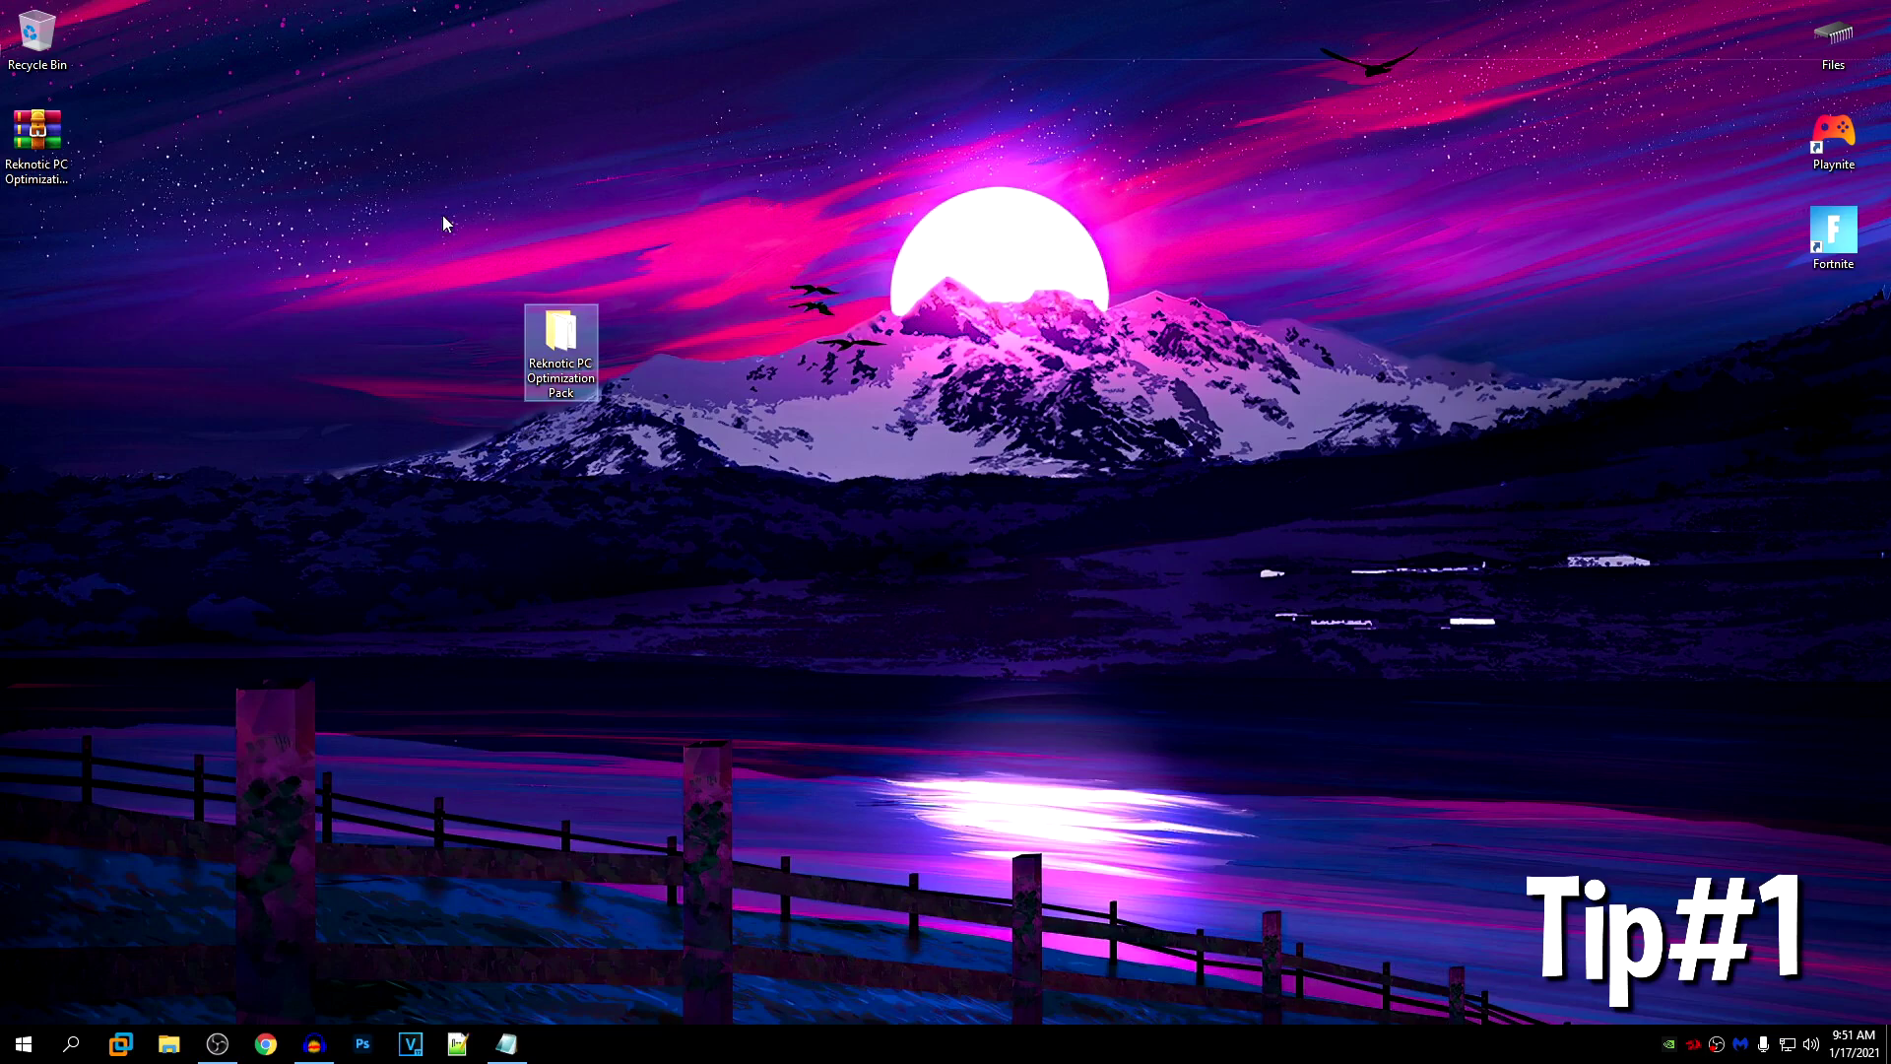
{"action": "double_click", "coordinate": [561, 335]}
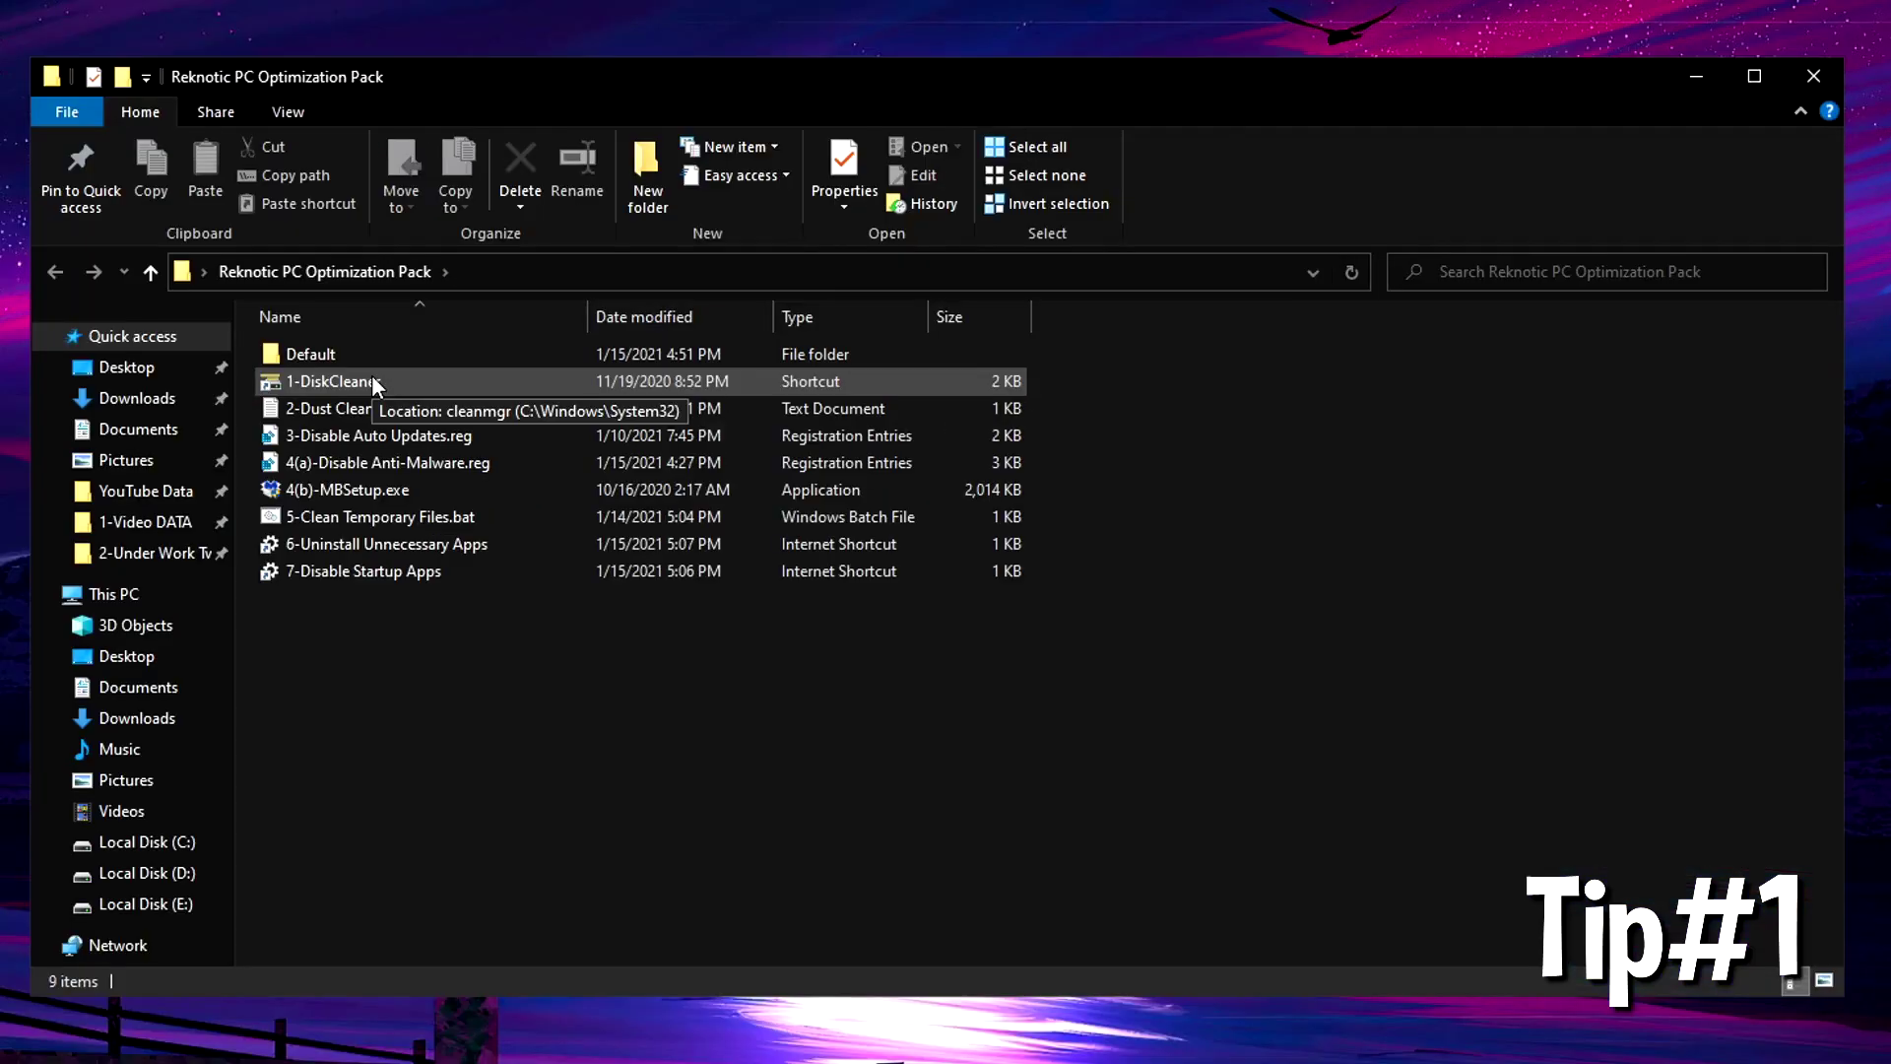
{"action": "left_click", "coordinate": [372, 380]}
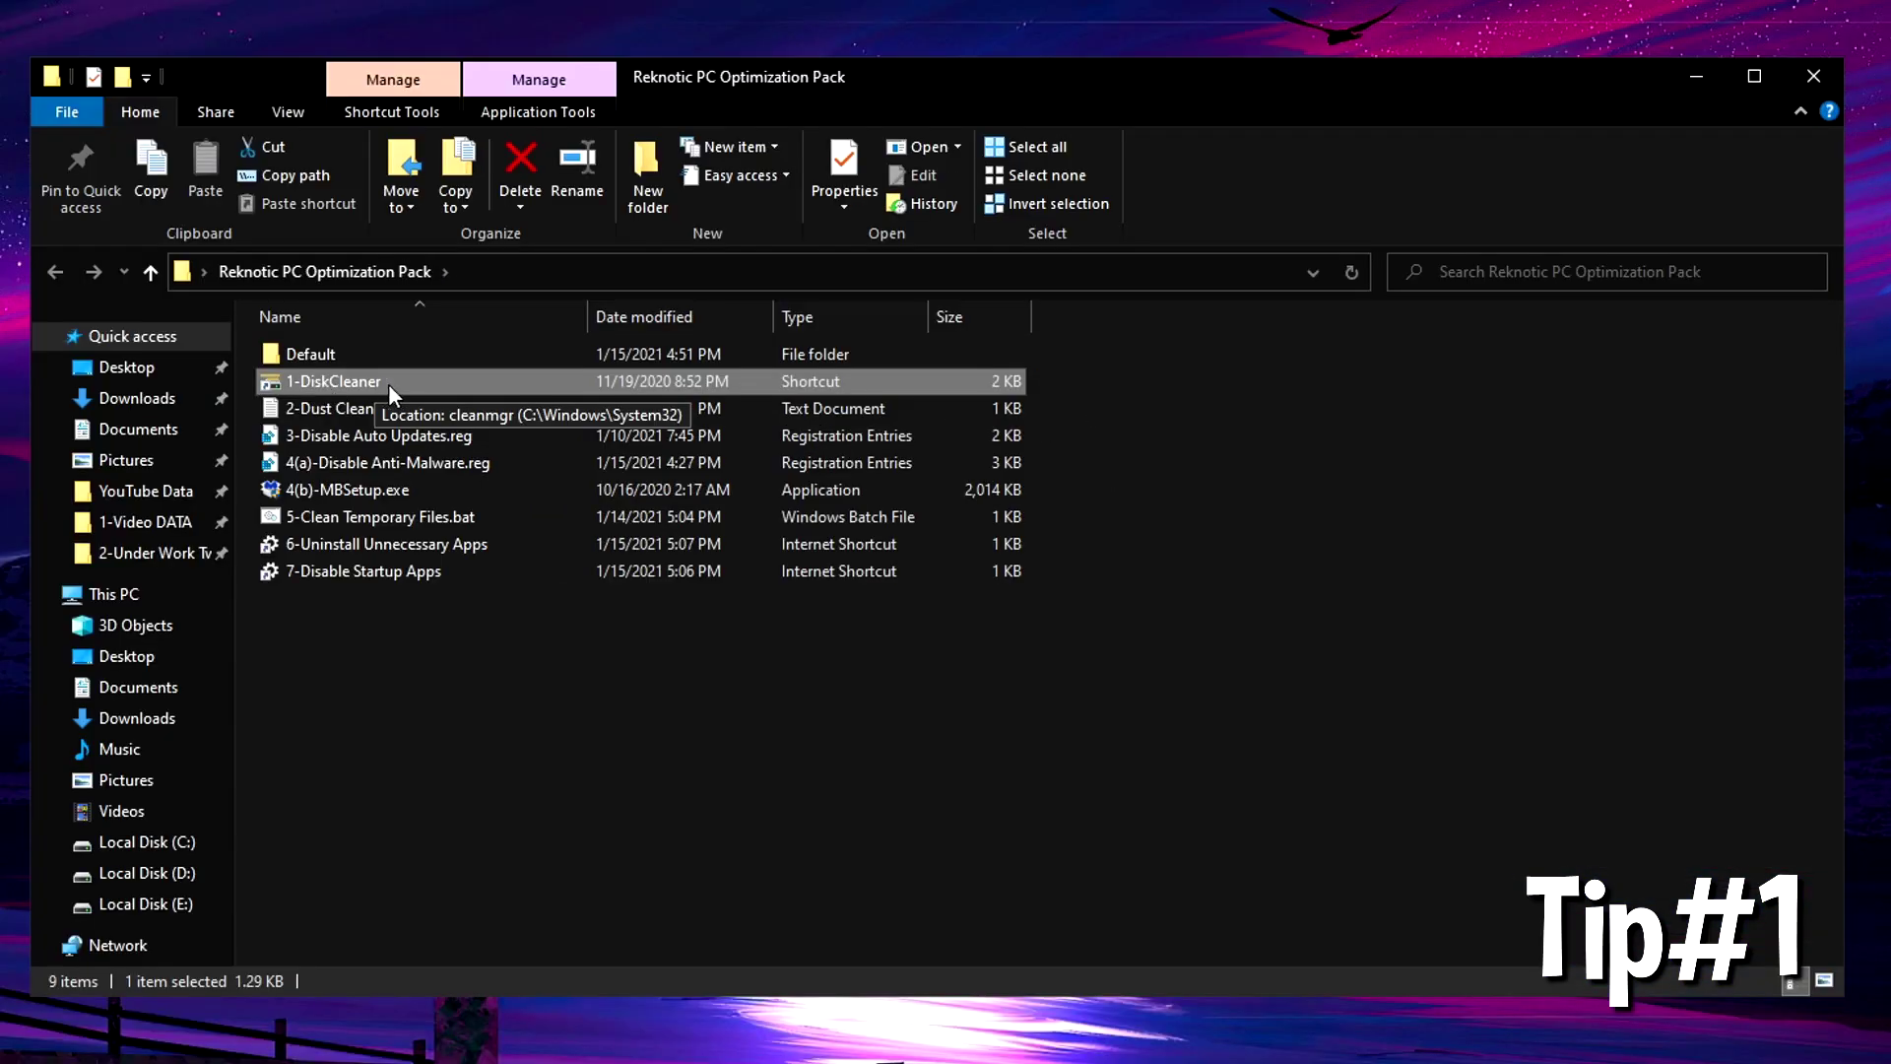
Step: Run 1-DiskCleaner and scan drive C: for junk files
{"action": "double_click", "coordinate": [364, 384]}
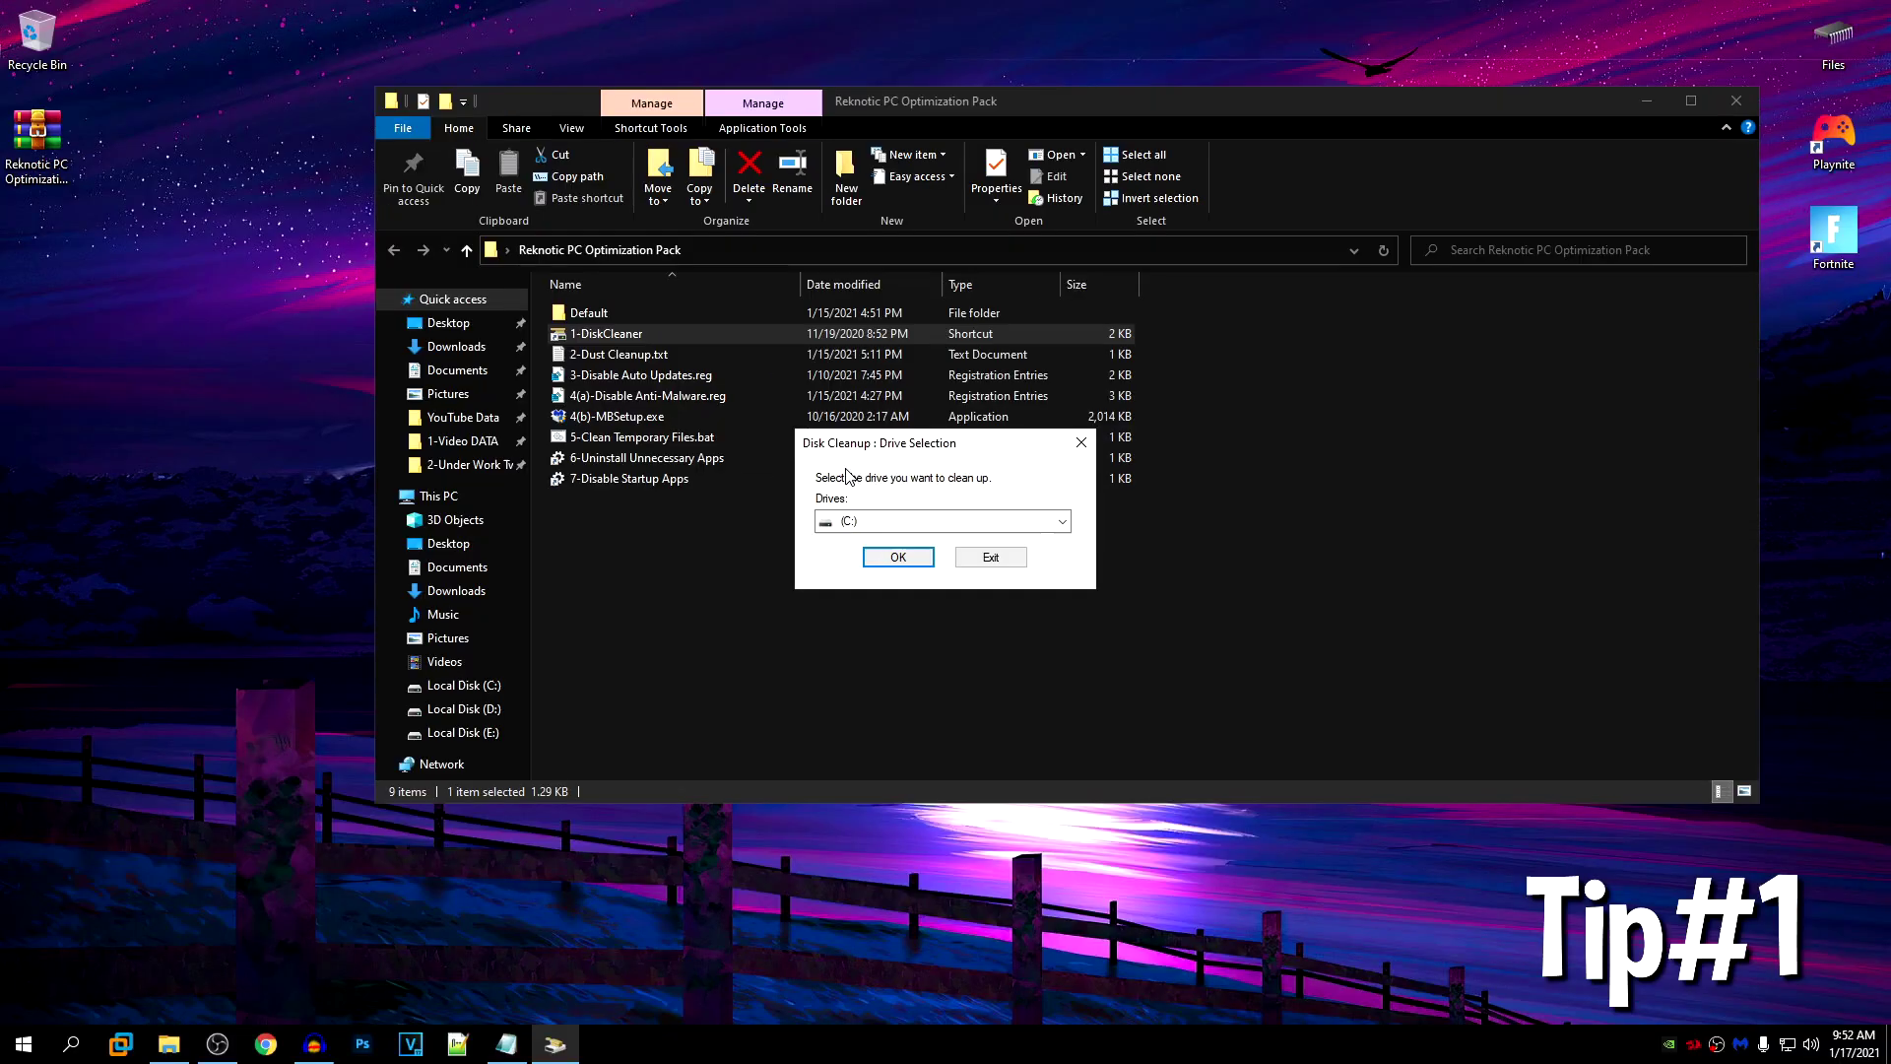
{"action": "left_click", "coordinate": [867, 522]}
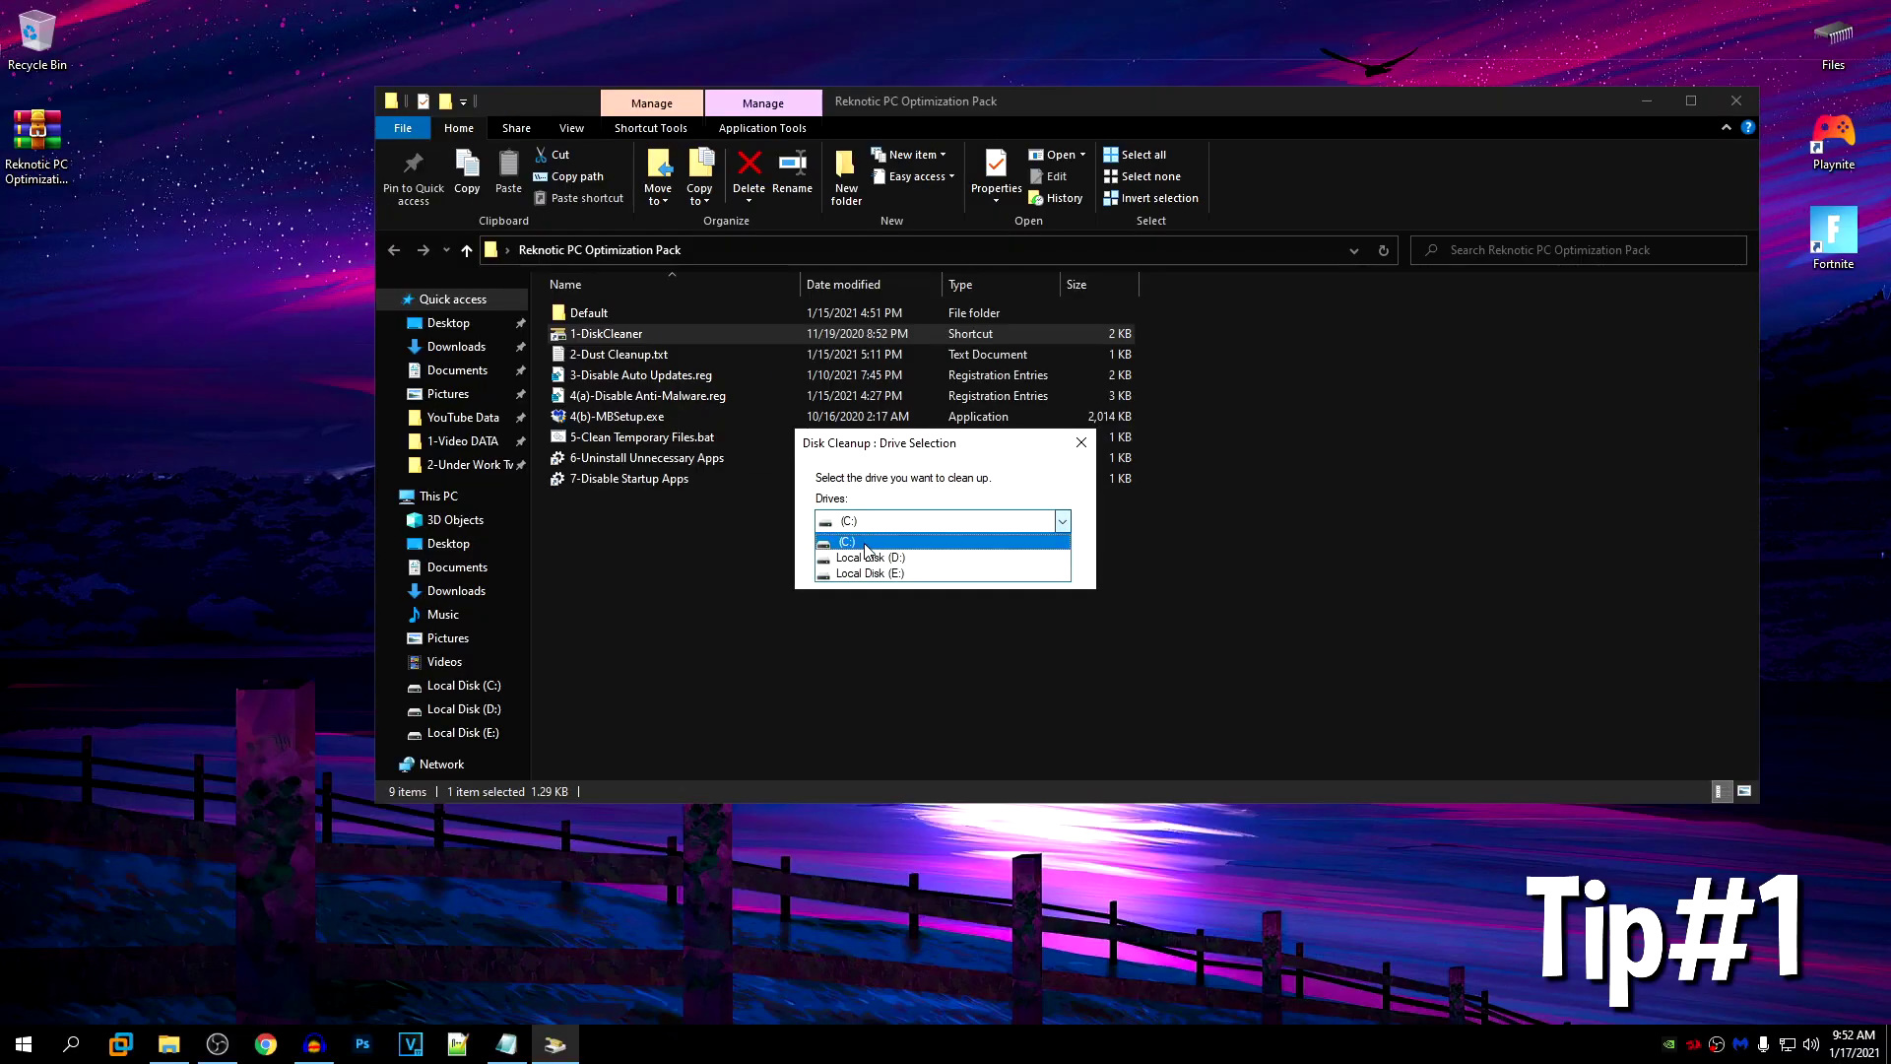
{"action": "left_click", "coordinate": [865, 540]}
{"action": "left_click", "coordinate": [897, 556]}
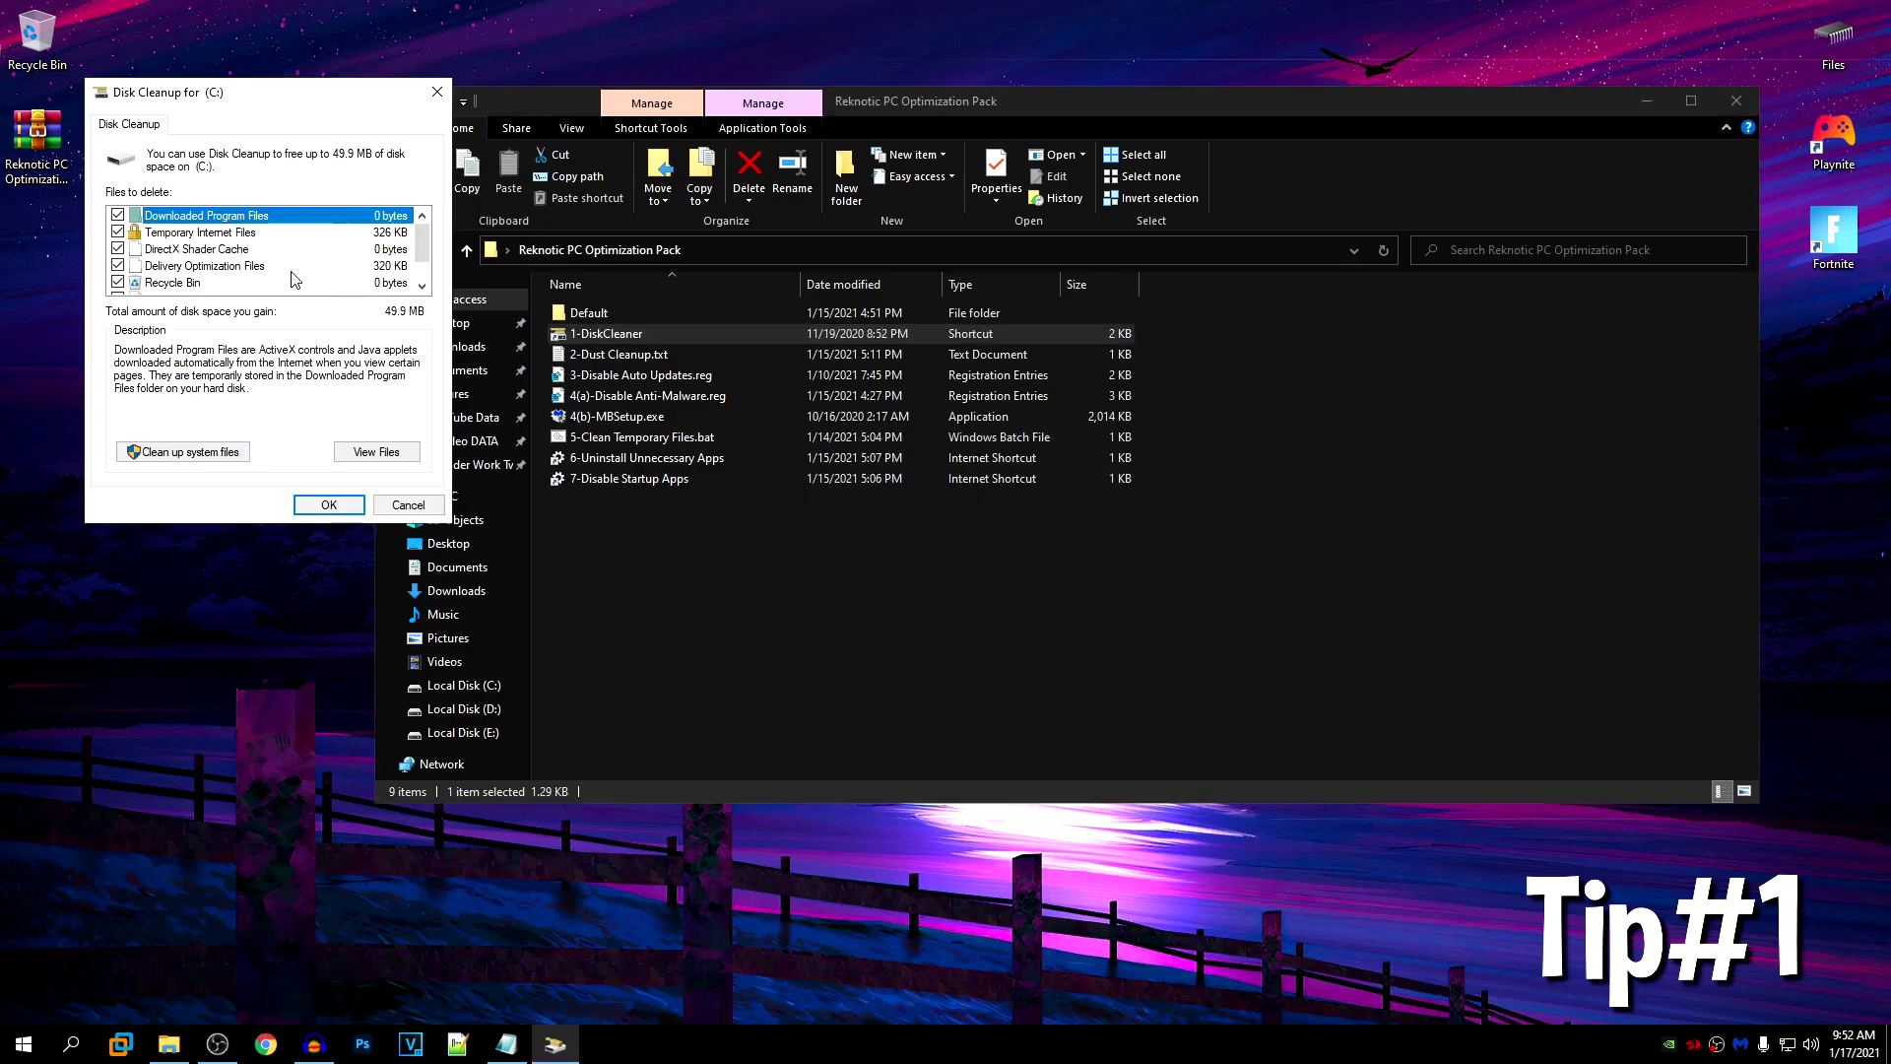
Step: Review the 49.9 MB of files to delete, then rescan including system files
{"action": "scroll", "coordinate": [332, 274], "scroll_direction": "down", "scroll_amount": 3}
{"action": "scroll", "coordinate": [296, 261], "scroll_direction": "up", "scroll_amount": 3}
{"action": "scroll", "coordinate": [423, 246], "scroll_direction": "down", "scroll_amount": 3}
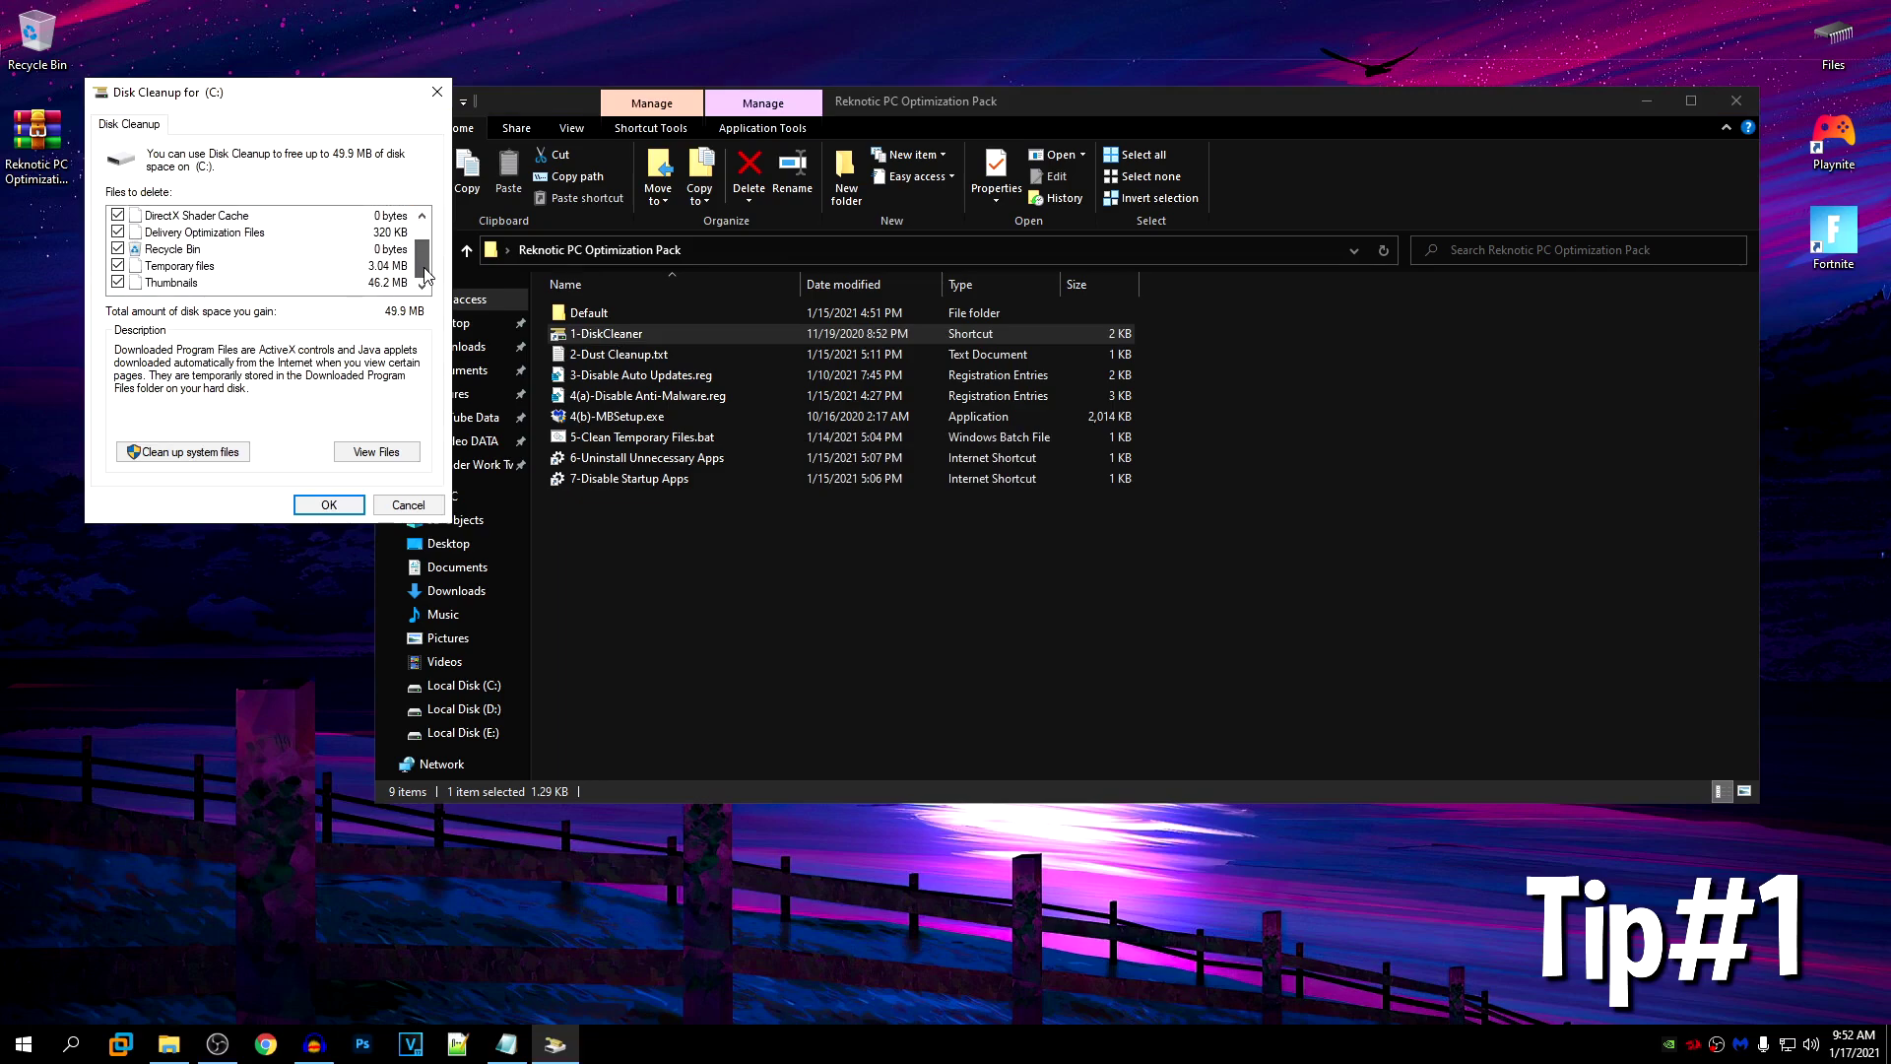
{"action": "scroll", "coordinate": [424, 246], "scroll_direction": "up", "scroll_amount": 3}
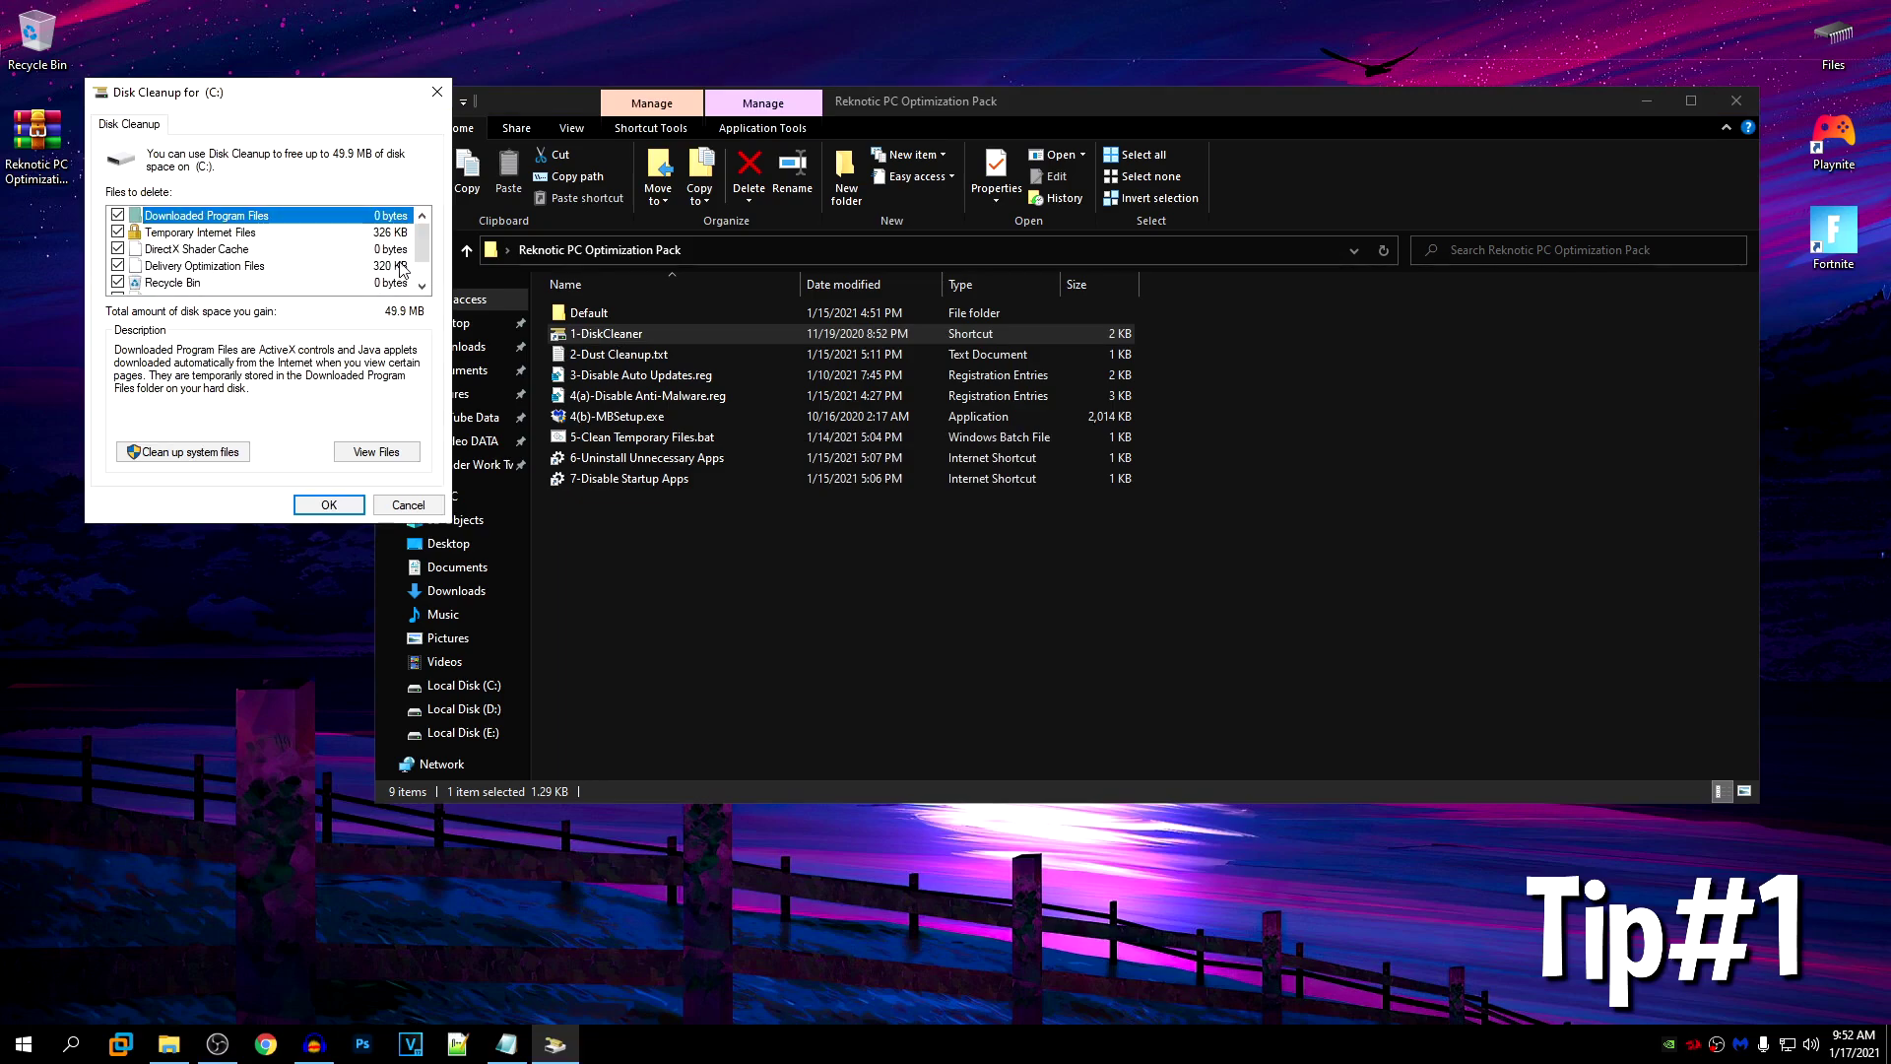
{"action": "scroll", "coordinate": [424, 252], "scroll_direction": "down", "scroll_amount": 1}
{"action": "scroll", "coordinate": [421, 252], "scroll_direction": "up", "scroll_amount": 1}
{"action": "scroll", "coordinate": [422, 247], "scroll_direction": "down", "scroll_amount": 1}
{"action": "scroll", "coordinate": [422, 242], "scroll_direction": "up", "scroll_amount": 1}
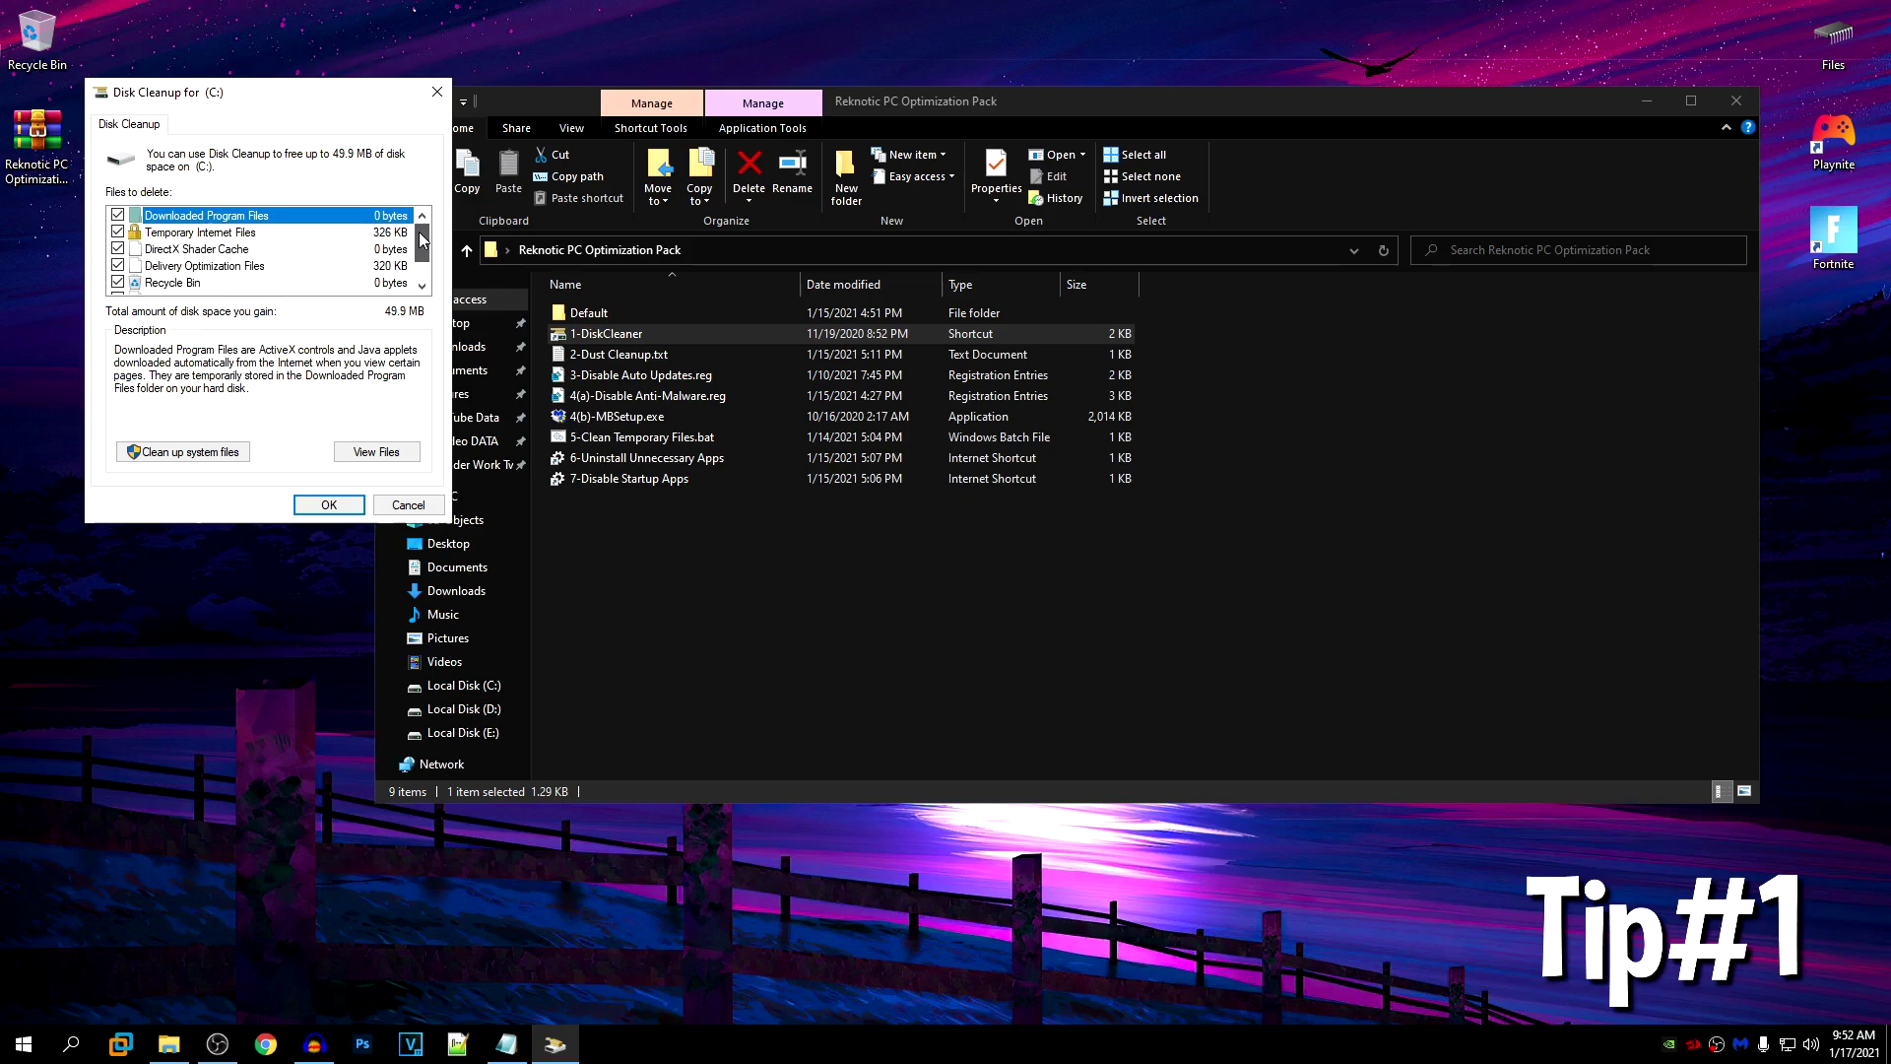
{"action": "scroll", "coordinate": [422, 241], "scroll_direction": "down", "scroll_amount": 1}
{"action": "scroll", "coordinate": [421, 246], "scroll_direction": "up", "scroll_amount": 1}
{"action": "scroll", "coordinate": [421, 249], "scroll_direction": "down", "scroll_amount": 2}
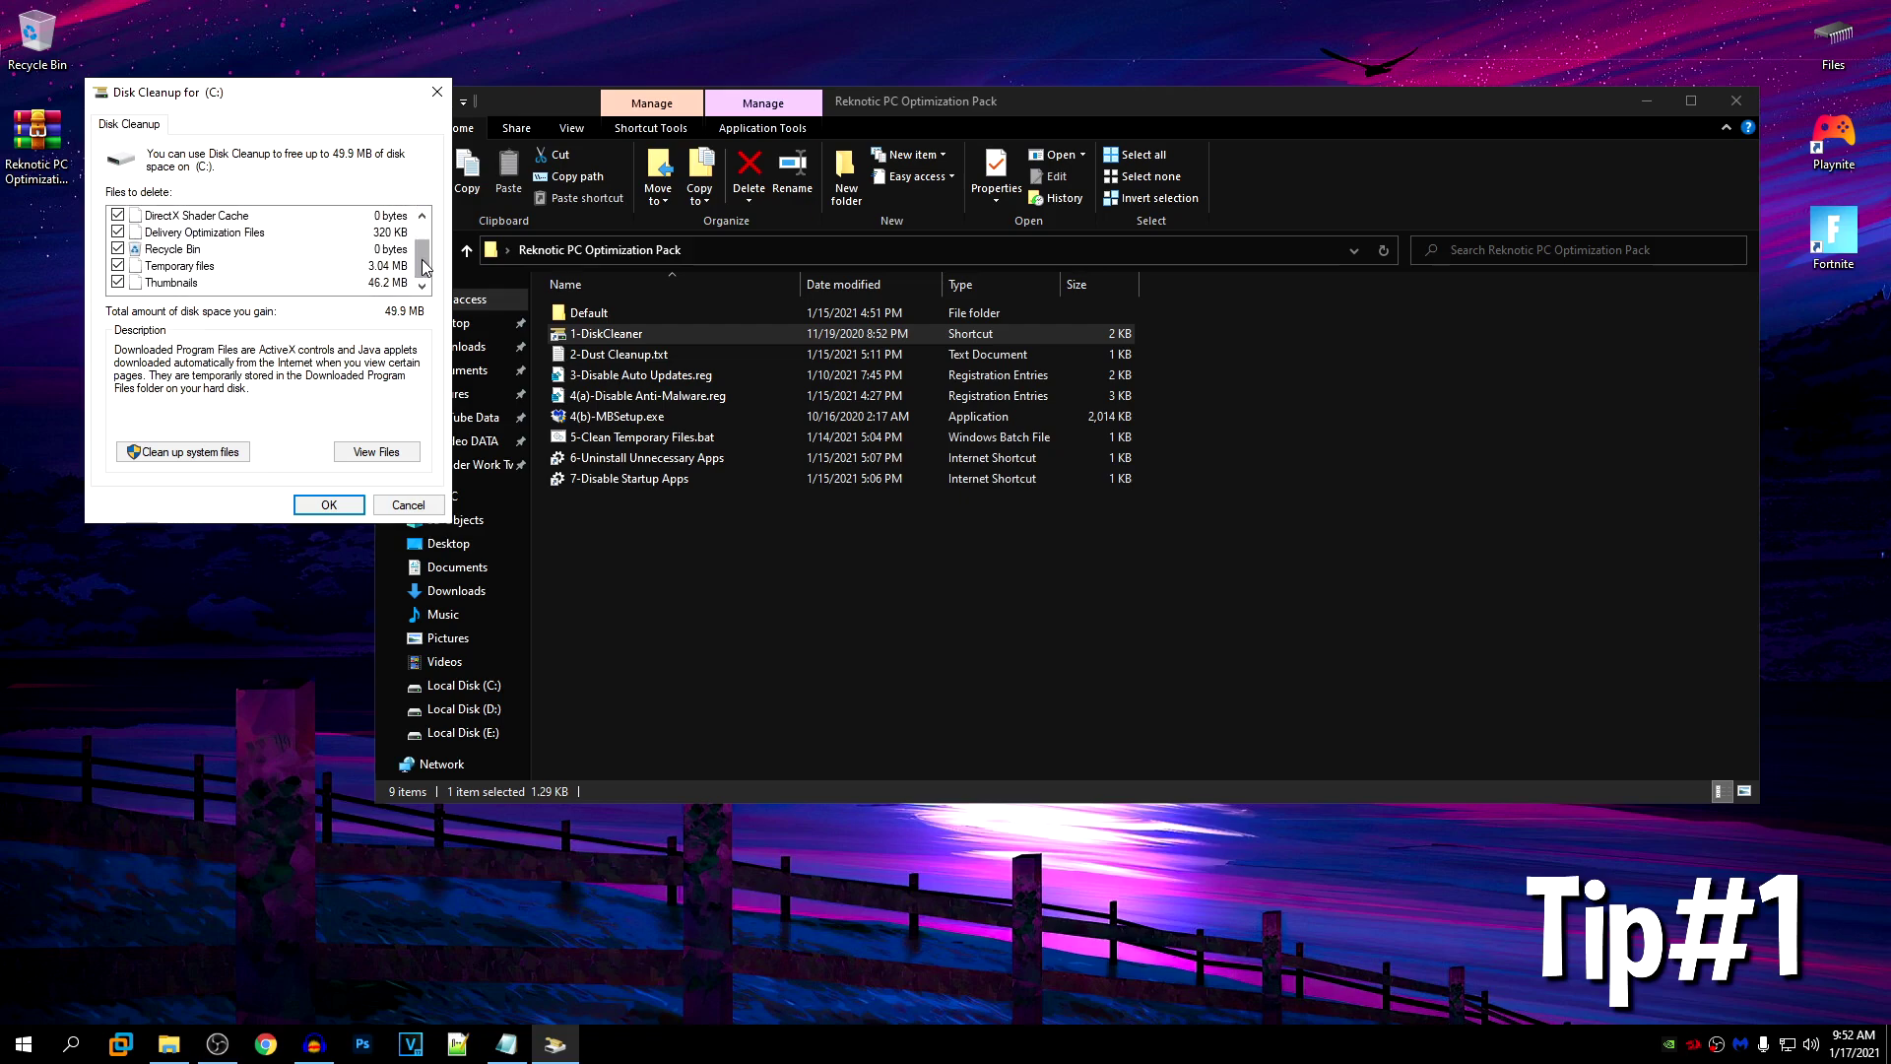
{"action": "left_click", "coordinate": [222, 454]}
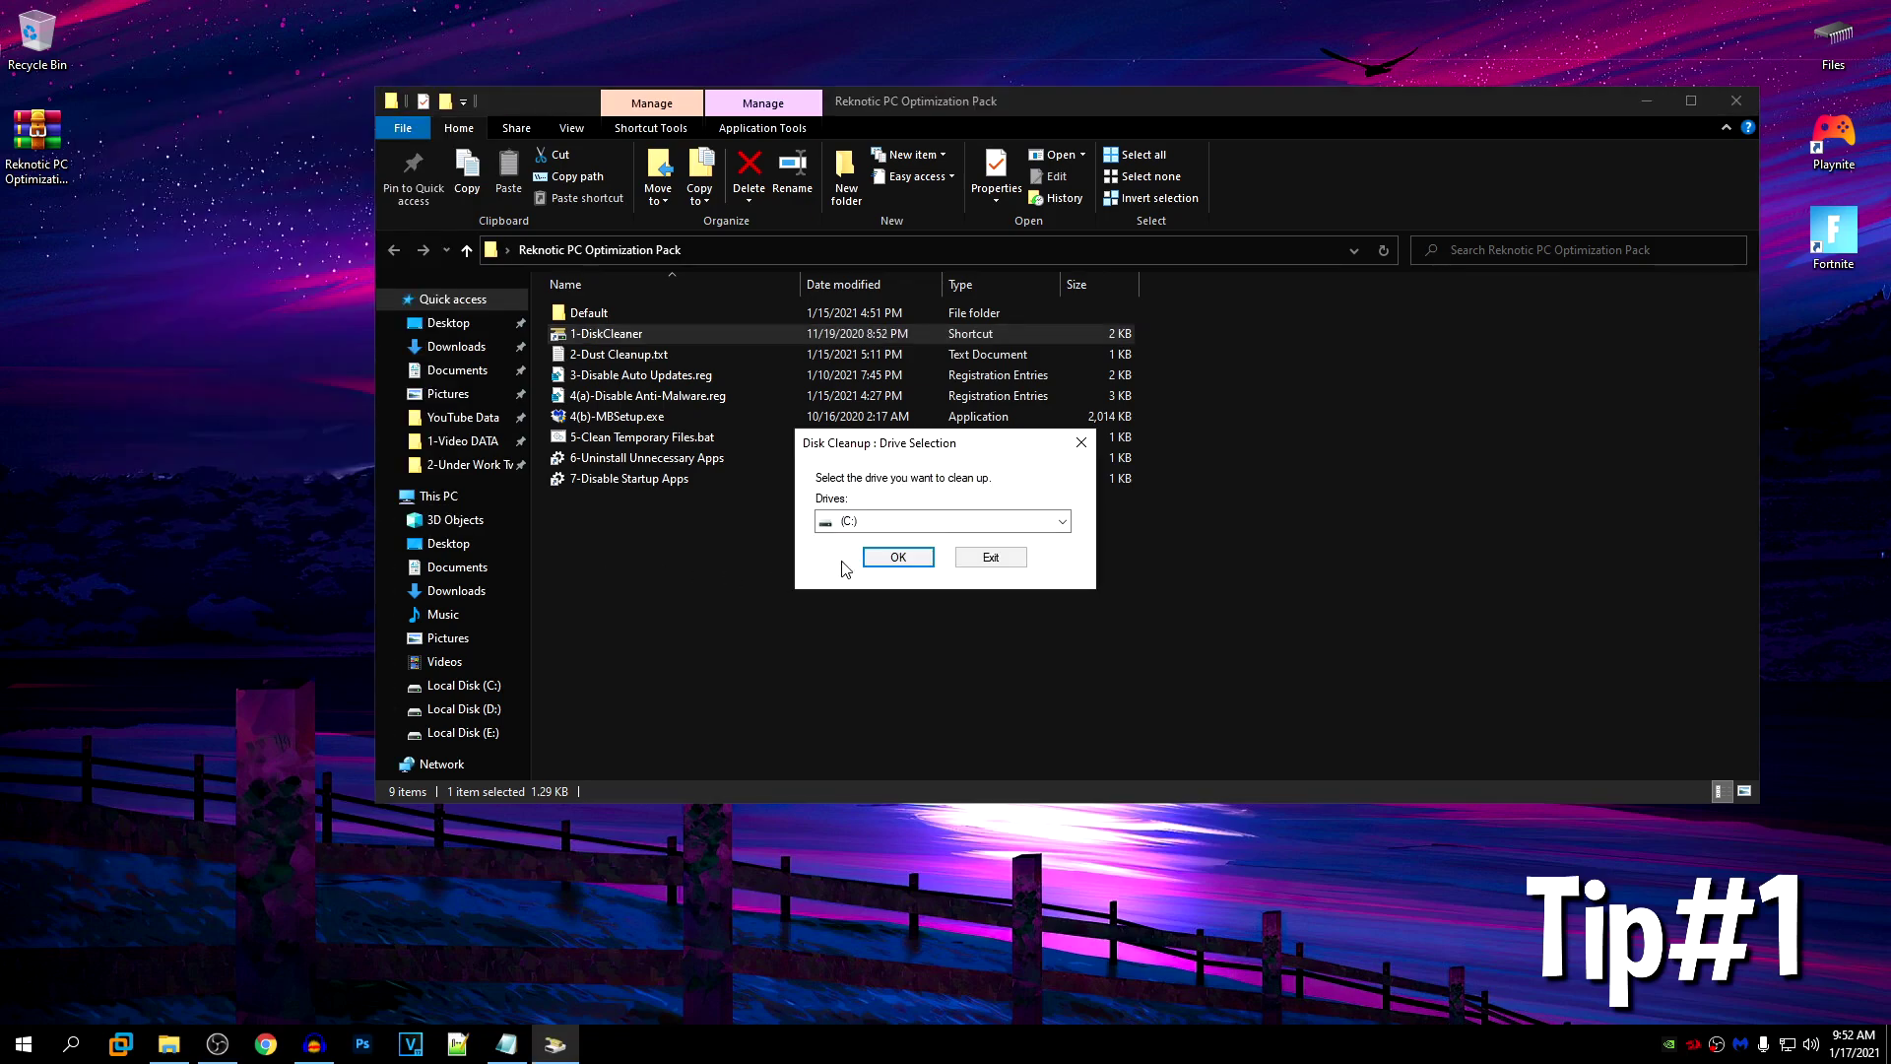
Step: Scan drive C: with system files included and permanently delete the checked files
{"action": "left_click", "coordinate": [890, 563]}
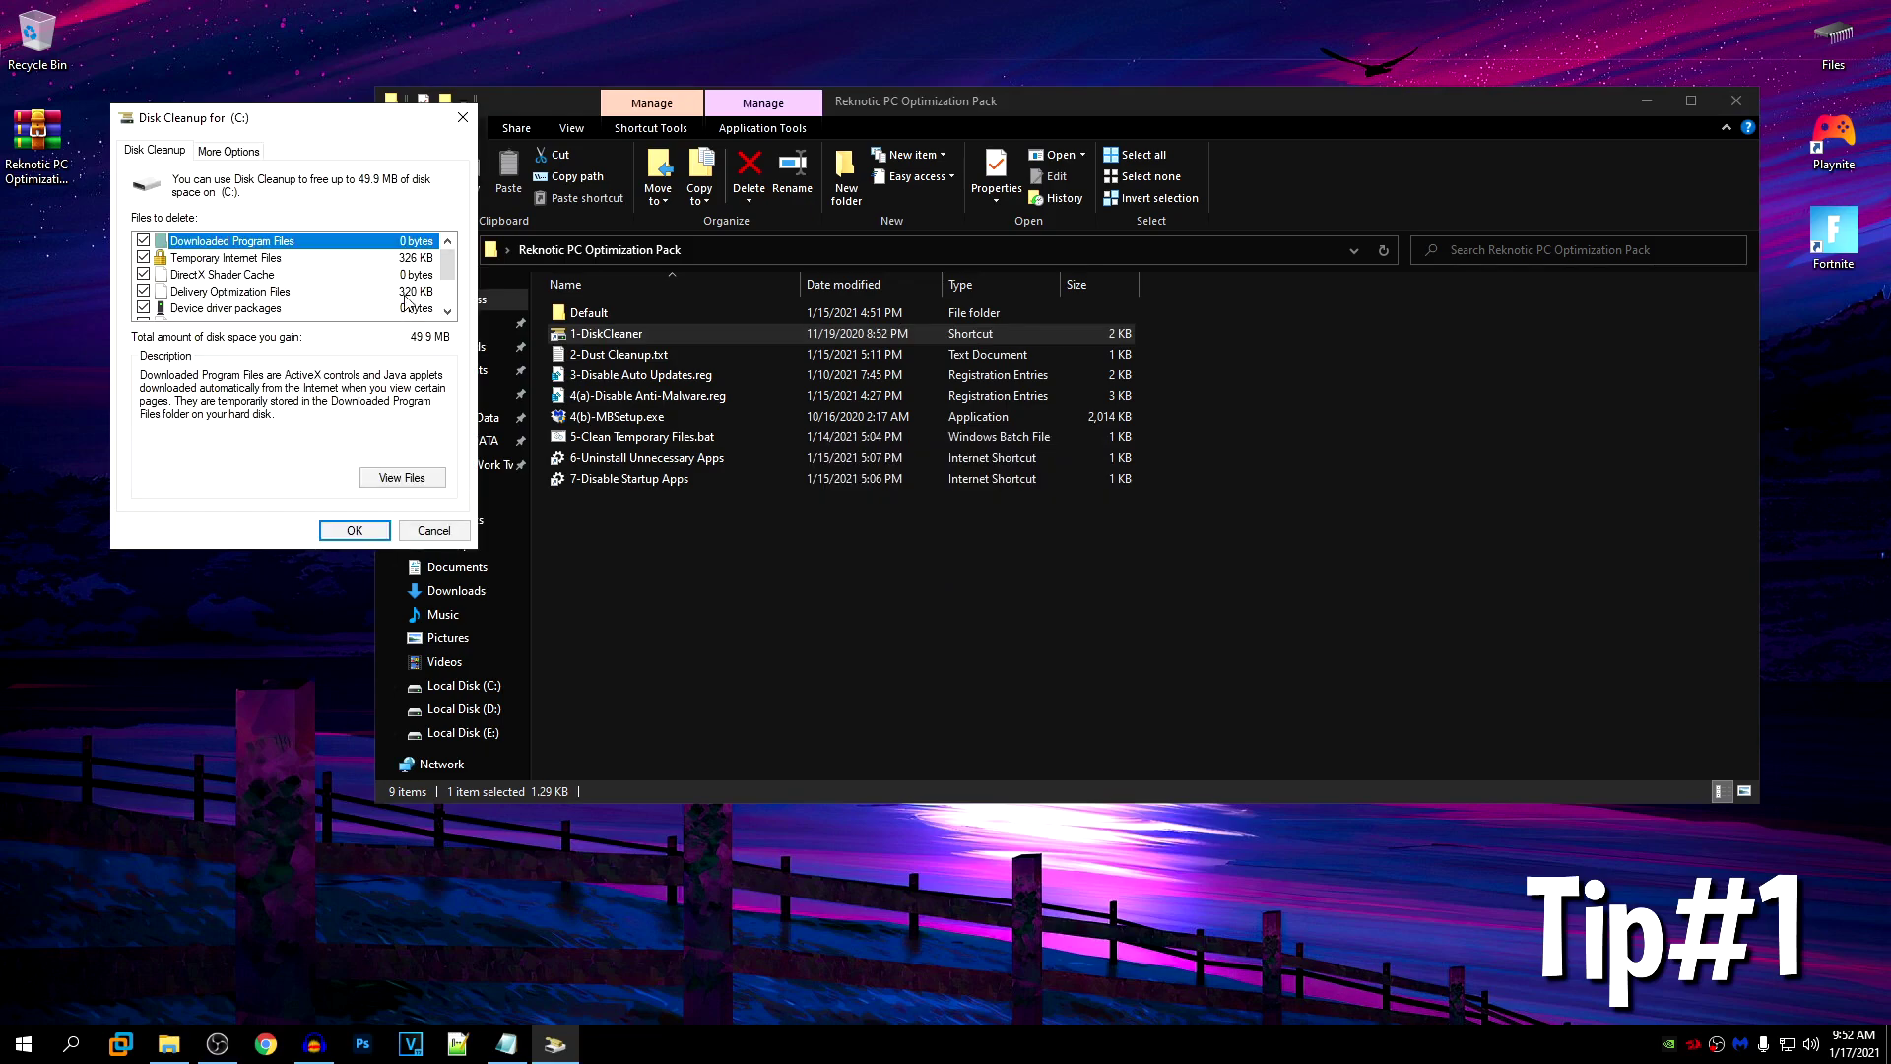
{"action": "mouse_move", "coordinate": [448, 266]}
{"action": "left_mouse_down"}
{"action": "mouse_move", "coordinate": [448, 288]}
{"action": "mouse_move", "coordinate": [448, 258]}
{"action": "left_mouse_up"}
{"action": "left_click", "coordinate": [352, 532]}
{"action": "left_click", "coordinate": [976, 533]}
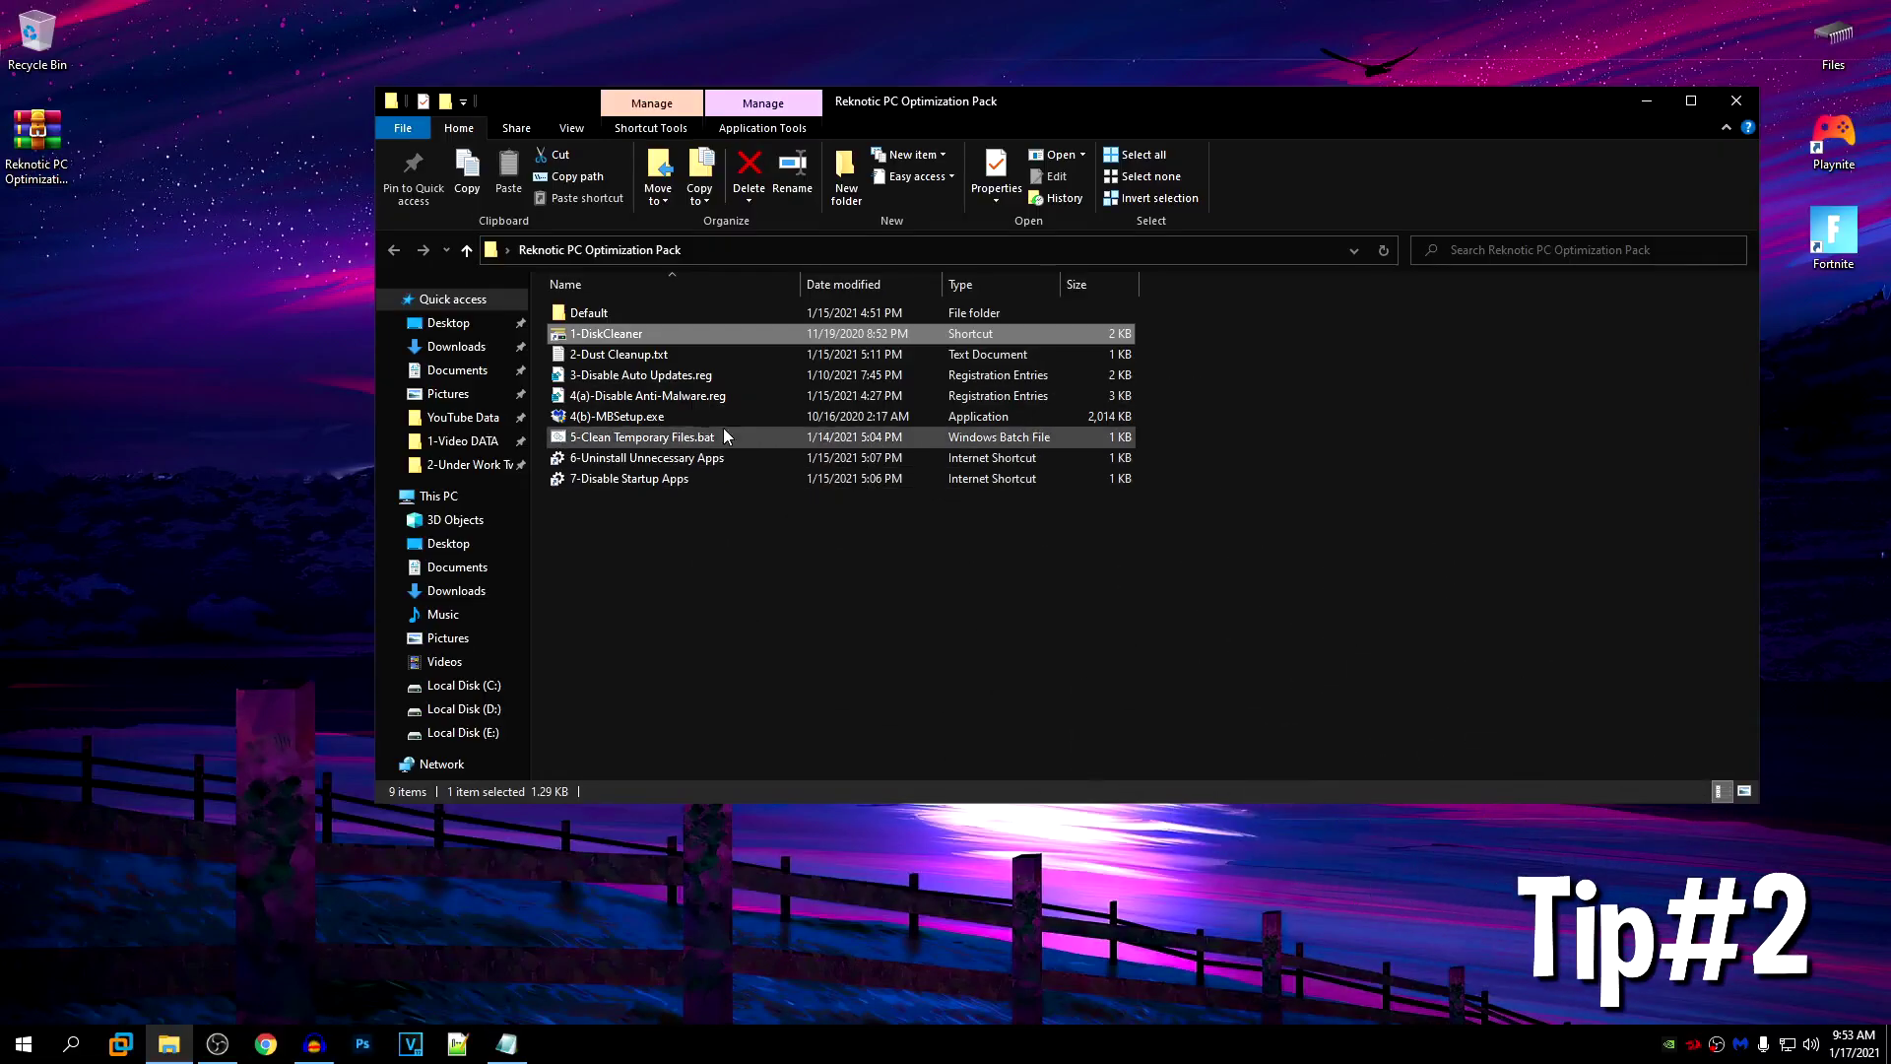
Step: Open 2-Dust Cleanup.txt in Notepad, select its dust-cleaning video link, then close it
{"action": "left_click", "coordinate": [668, 357]}
{"action": "double_click", "coordinate": [669, 357]}
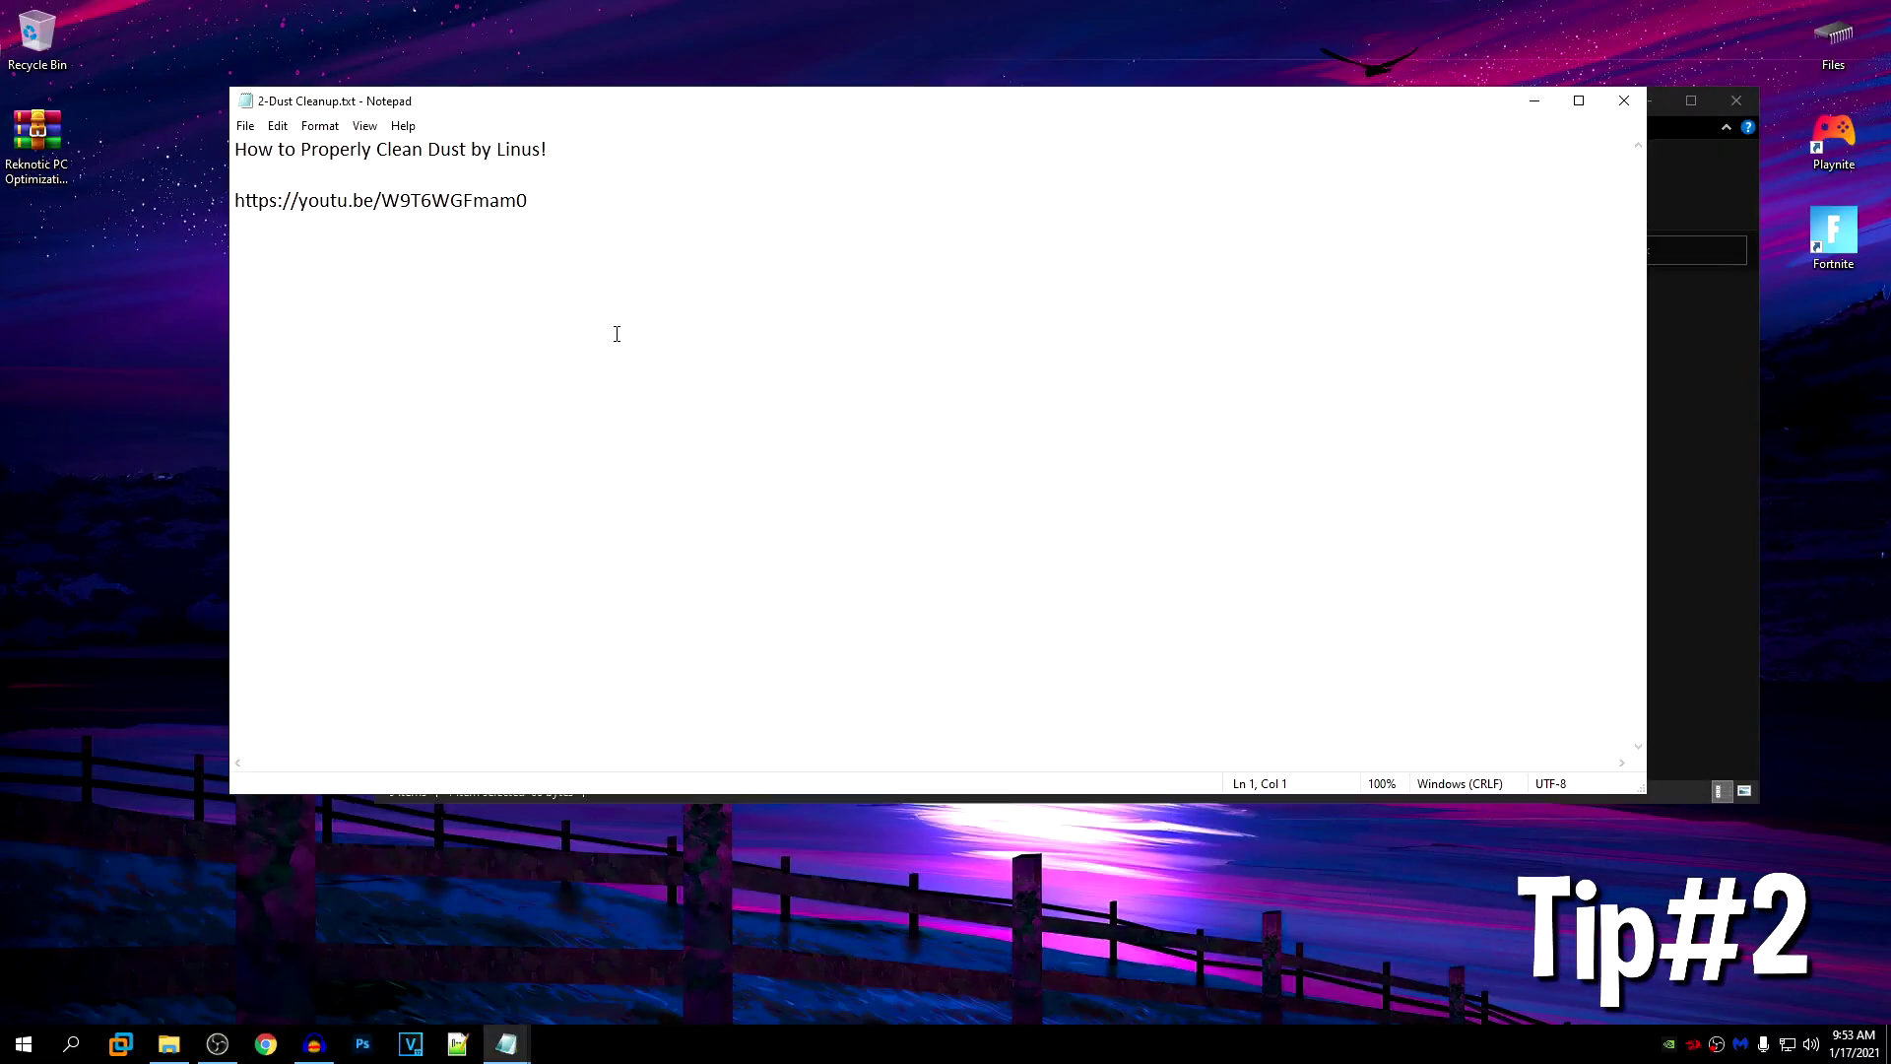
{"action": "left_click", "coordinate": [528, 200]}
{"action": "key", "text": "shift+Home"}
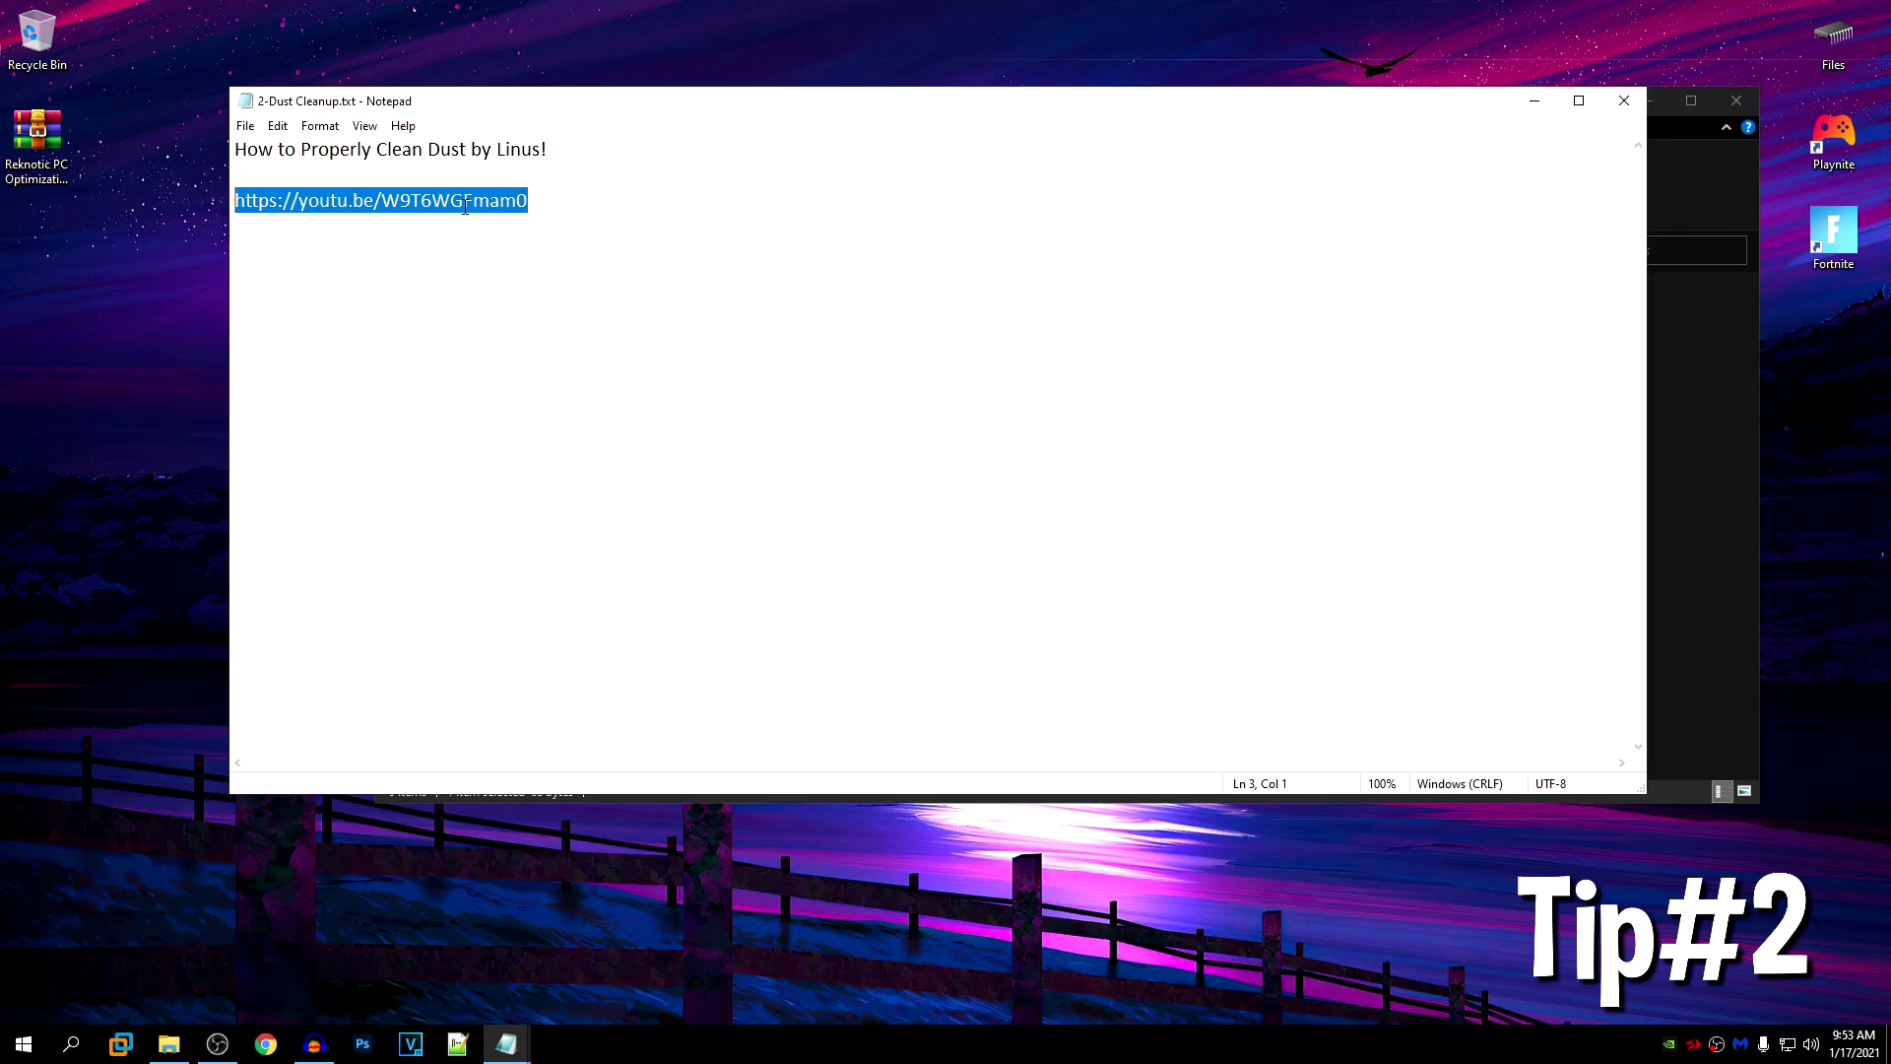
{"action": "left_click", "coordinate": [1625, 101]}
{"action": "left_click_drag", "start_coordinate": [1310, 85], "coordinate": [1191, 92]}
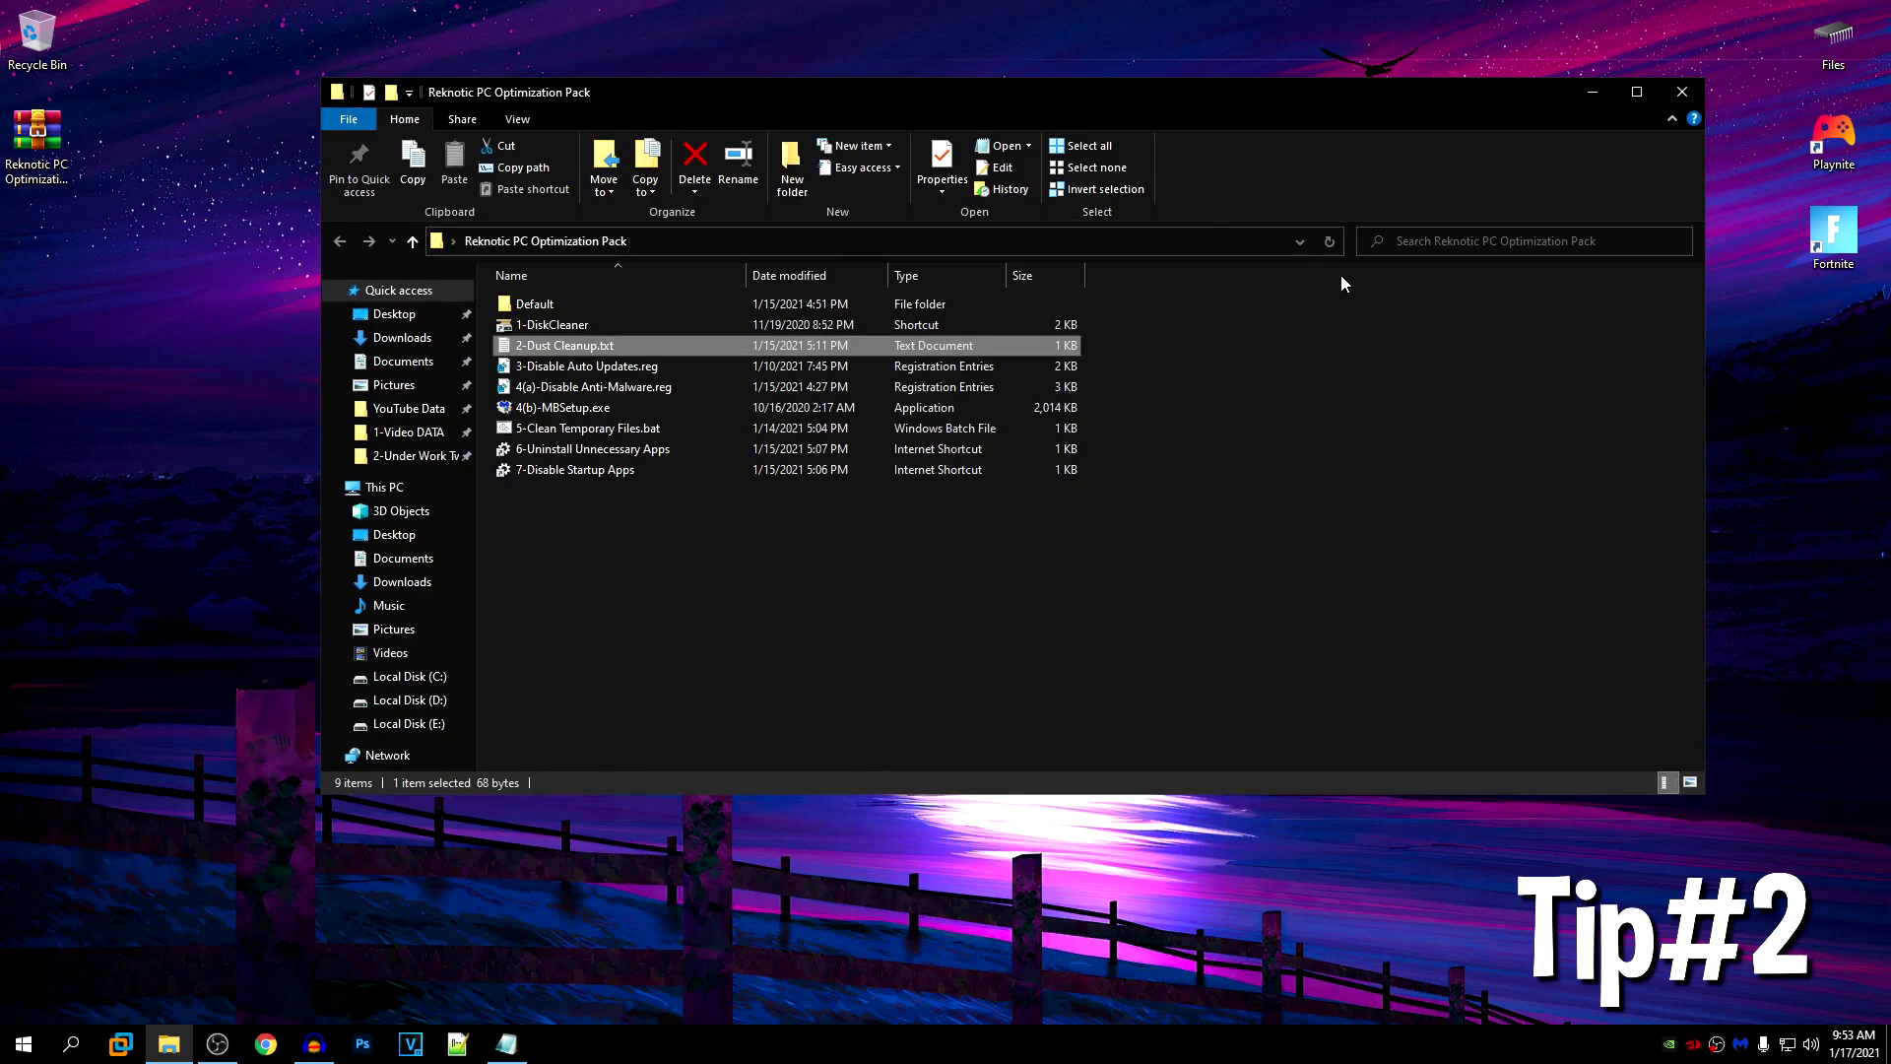
{"action": "left_click", "coordinate": [608, 368]}
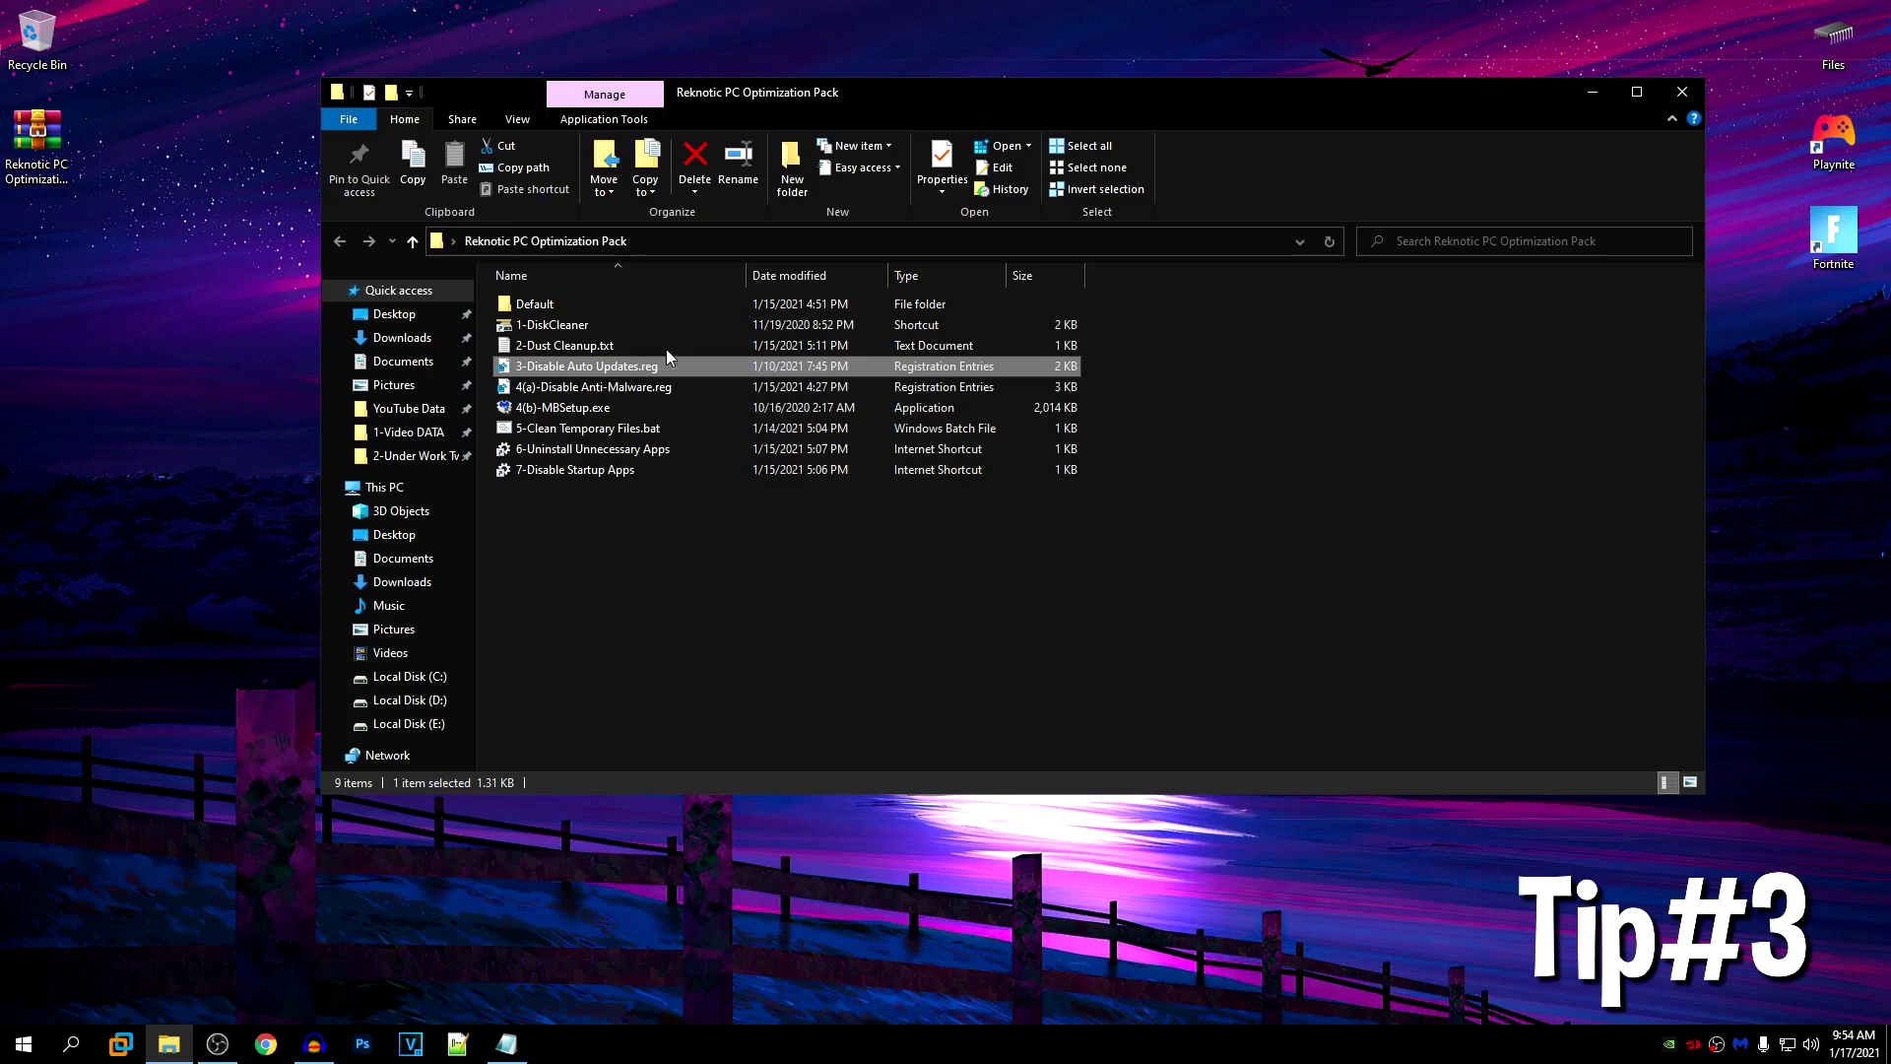
{"action": "double_click", "coordinate": [563, 304]}
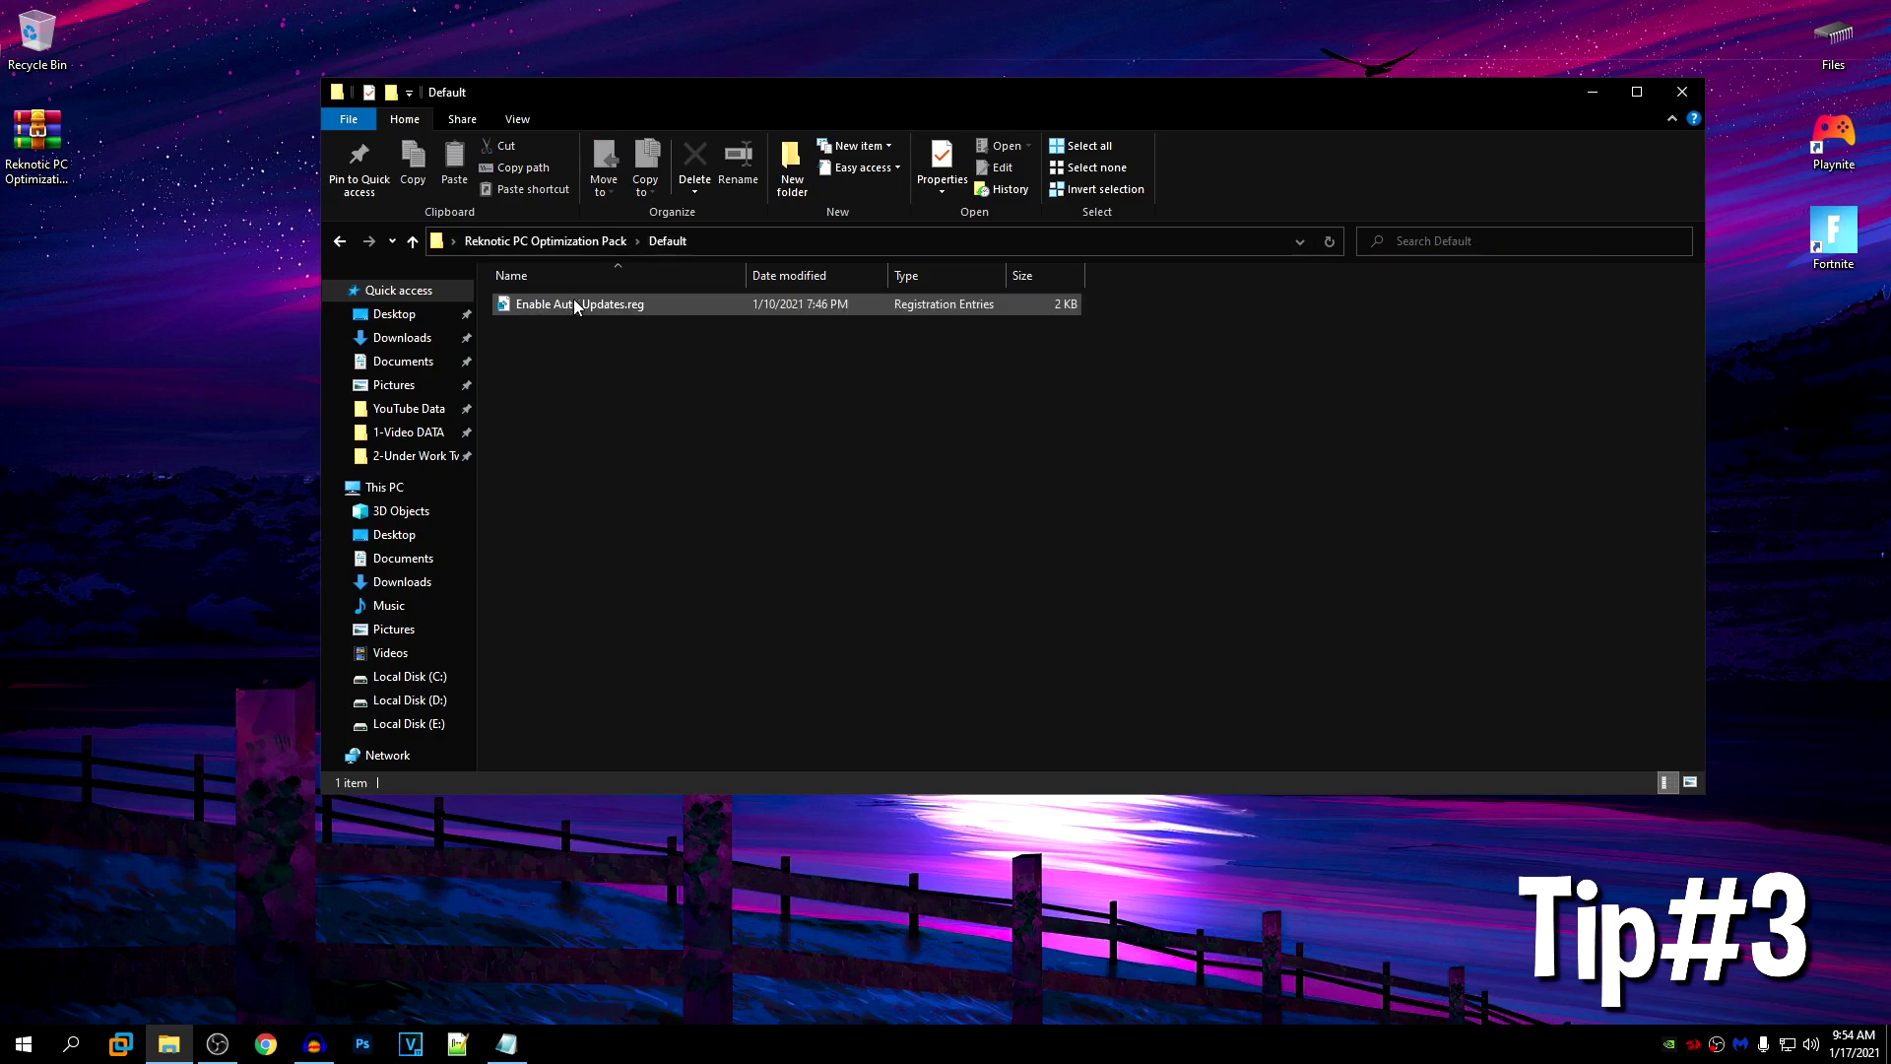
{"action": "left_click", "coordinate": [339, 242]}
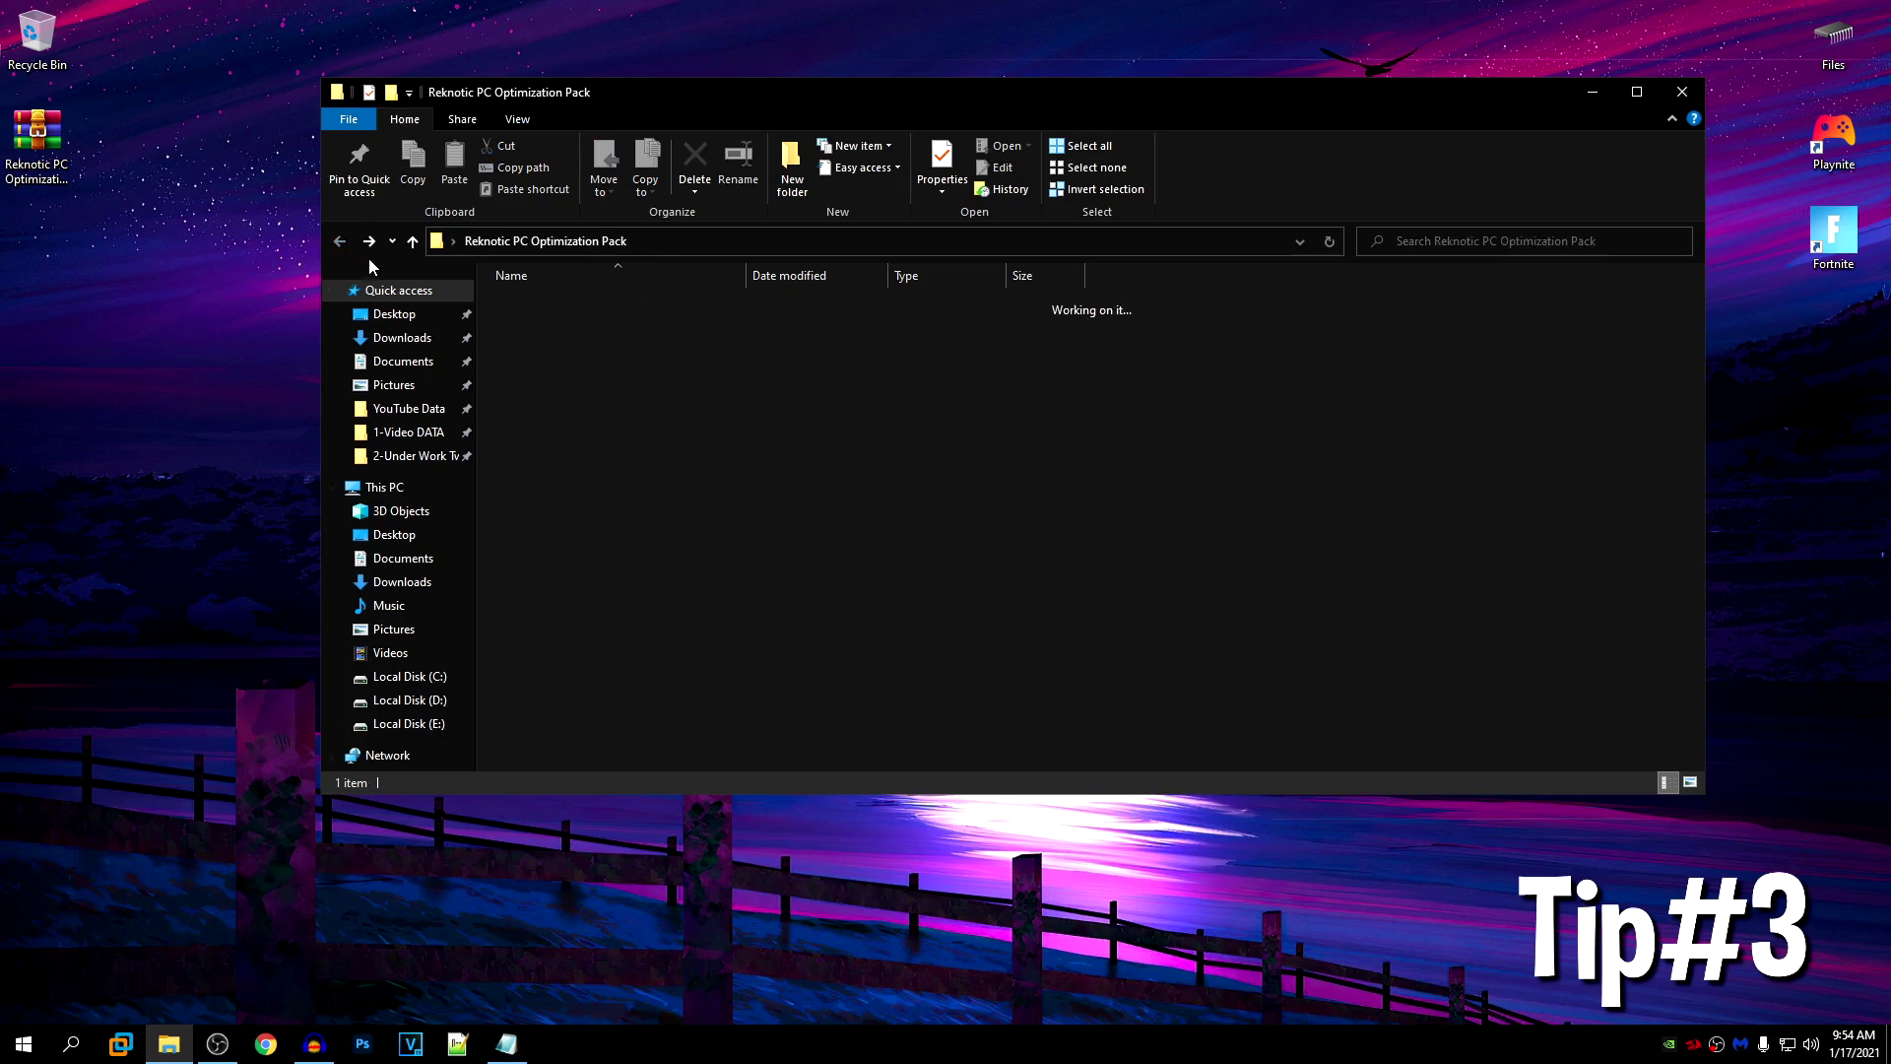
{"action": "left_click", "coordinate": [552, 366]}
Step: Open 3-Disable Auto Updates.reg in Notepad++ and inspect values like NoAutoUpdate and AUOptions
{"action": "right_click", "coordinate": [667, 363]}
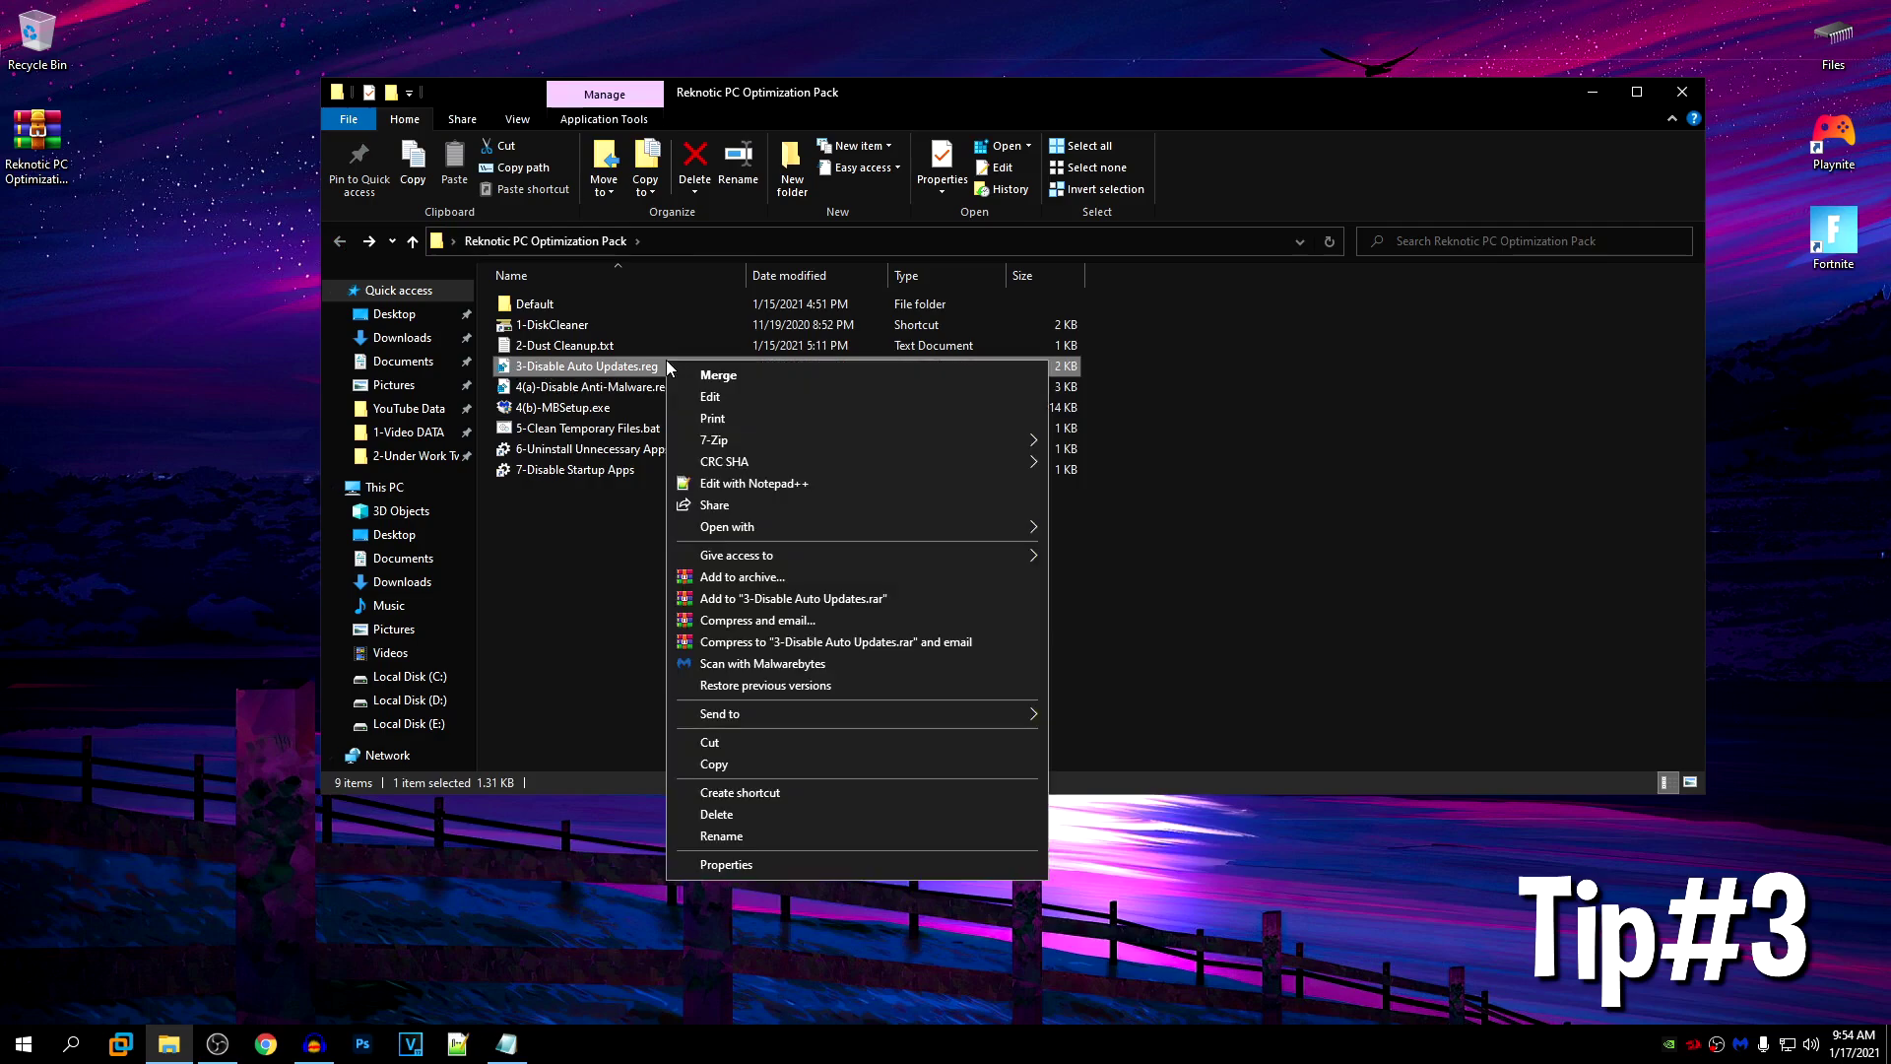
{"action": "left_click", "coordinate": [794, 483]}
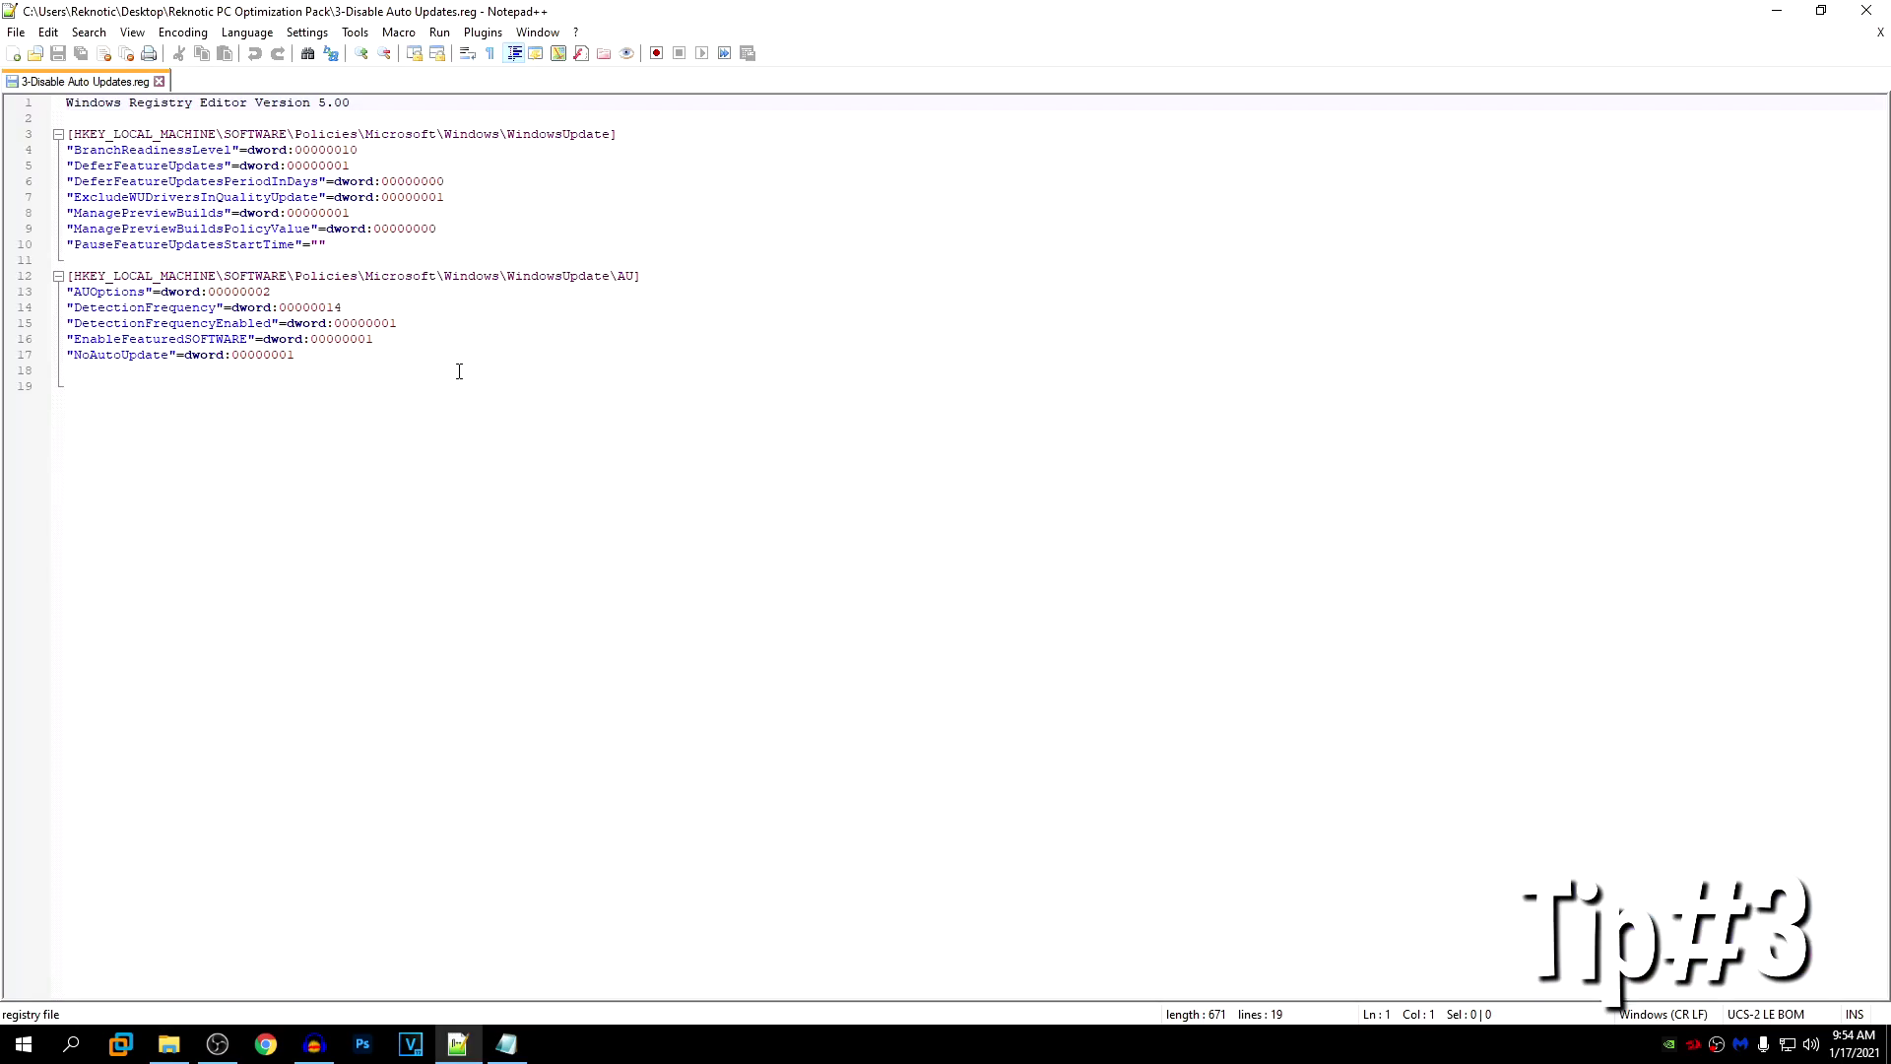
{"action": "double_click", "coordinate": [385, 199]}
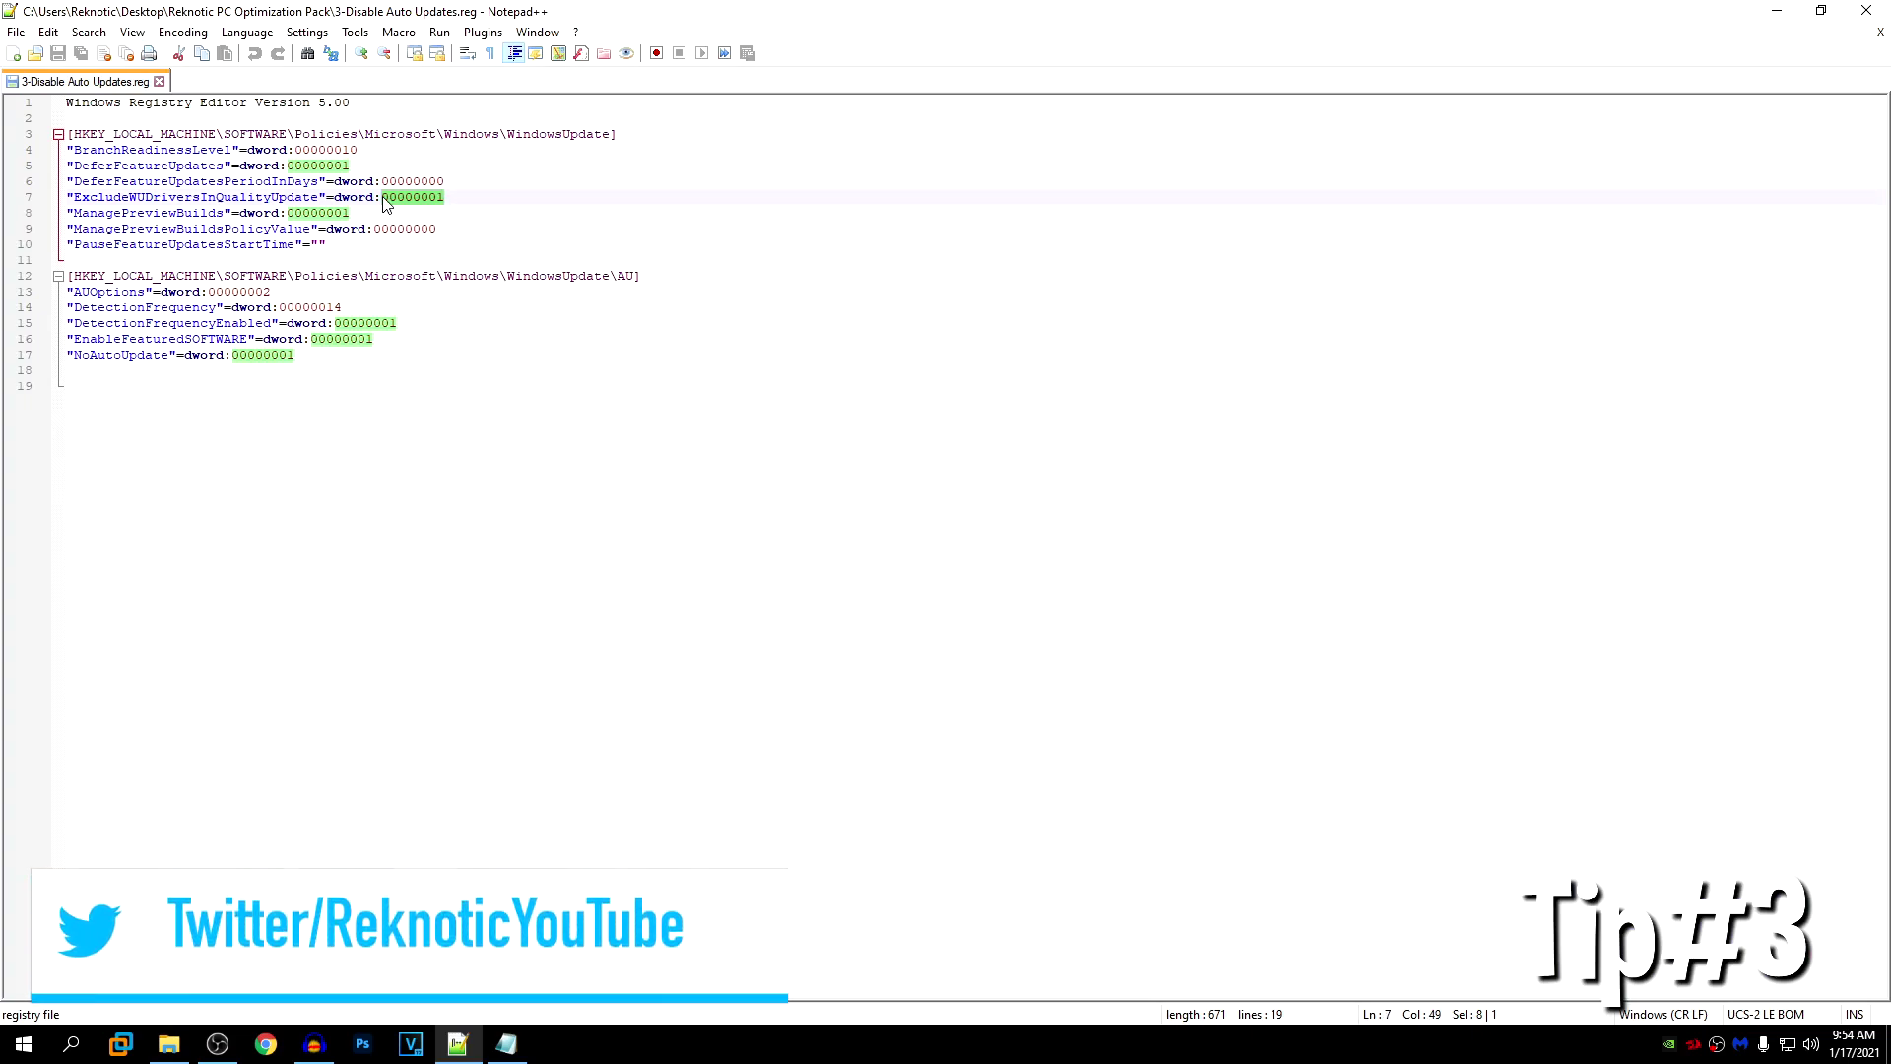
{"action": "double_click", "coordinate": [386, 200]}
{"action": "left_click", "coordinate": [472, 244]}
{"action": "left_click", "coordinate": [275, 295]}
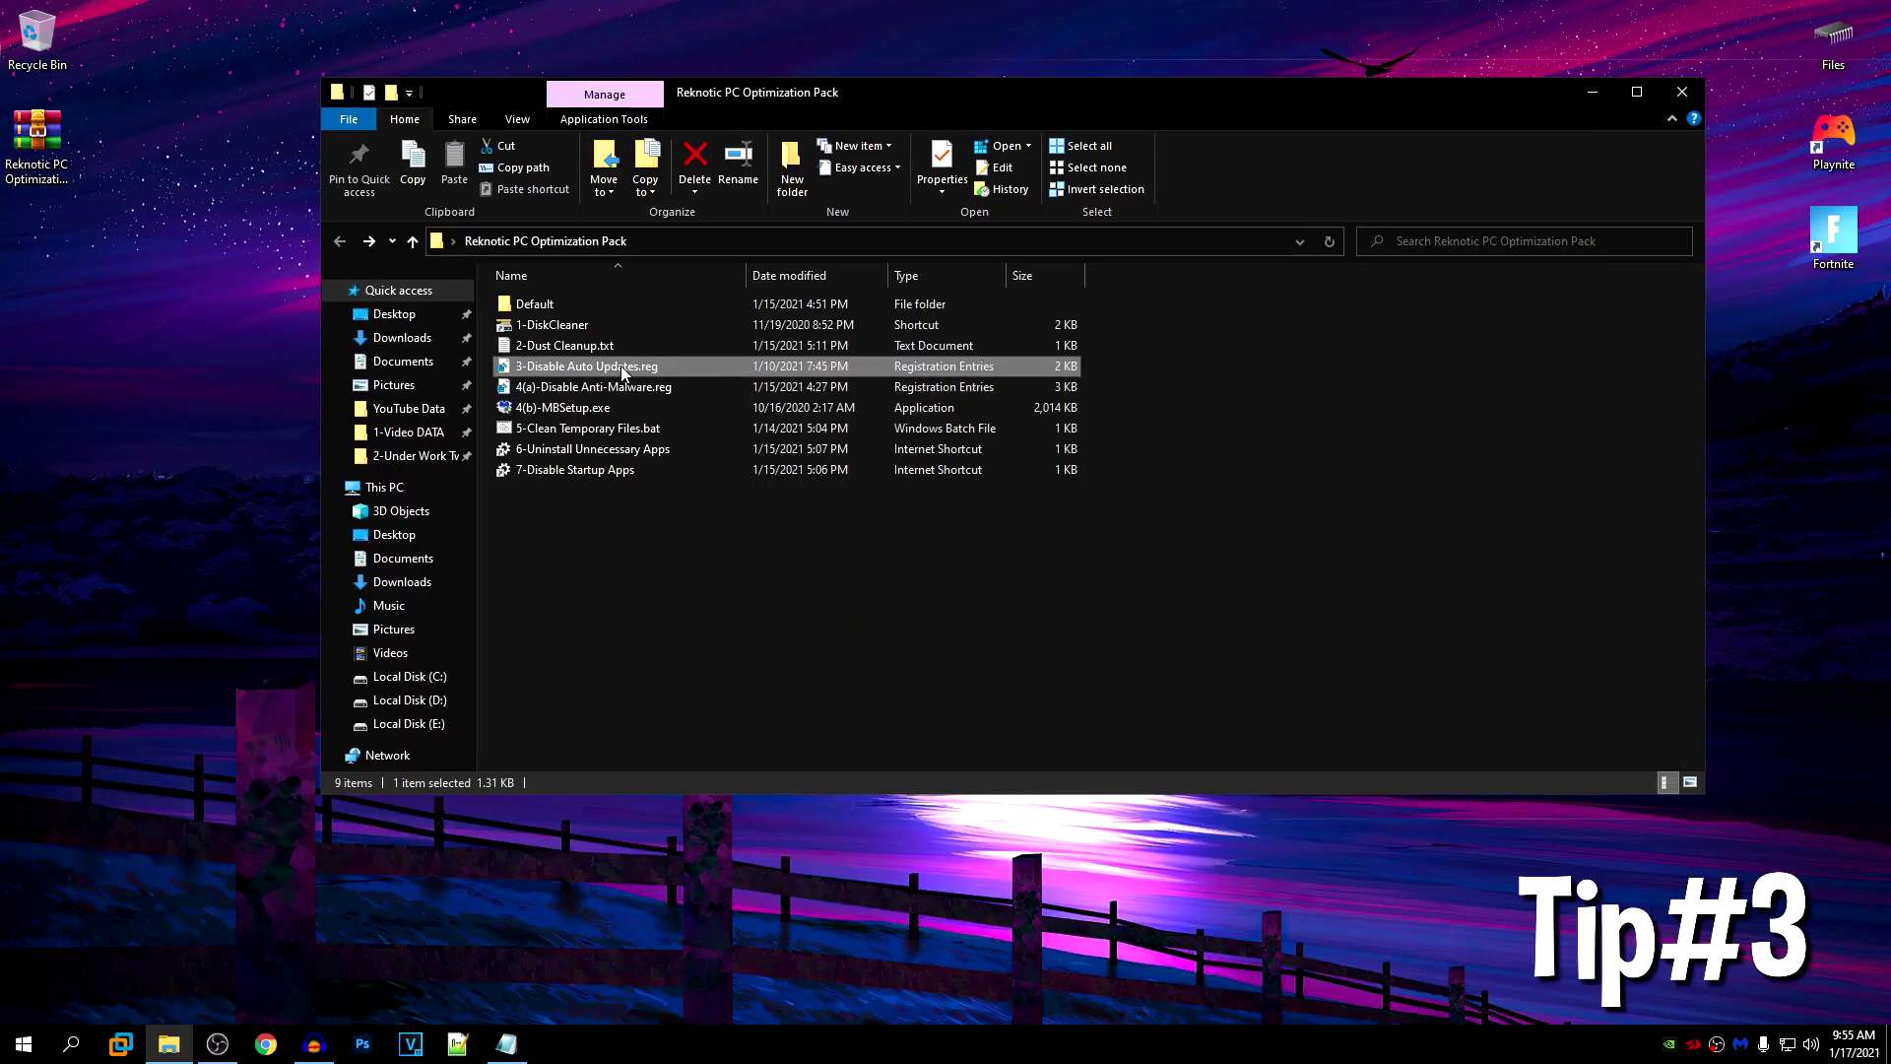
Step: Merge 3-Disable Auto Updates.reg into the registry, confirming the warning and success message
{"action": "double_click", "coordinate": [620, 365]}
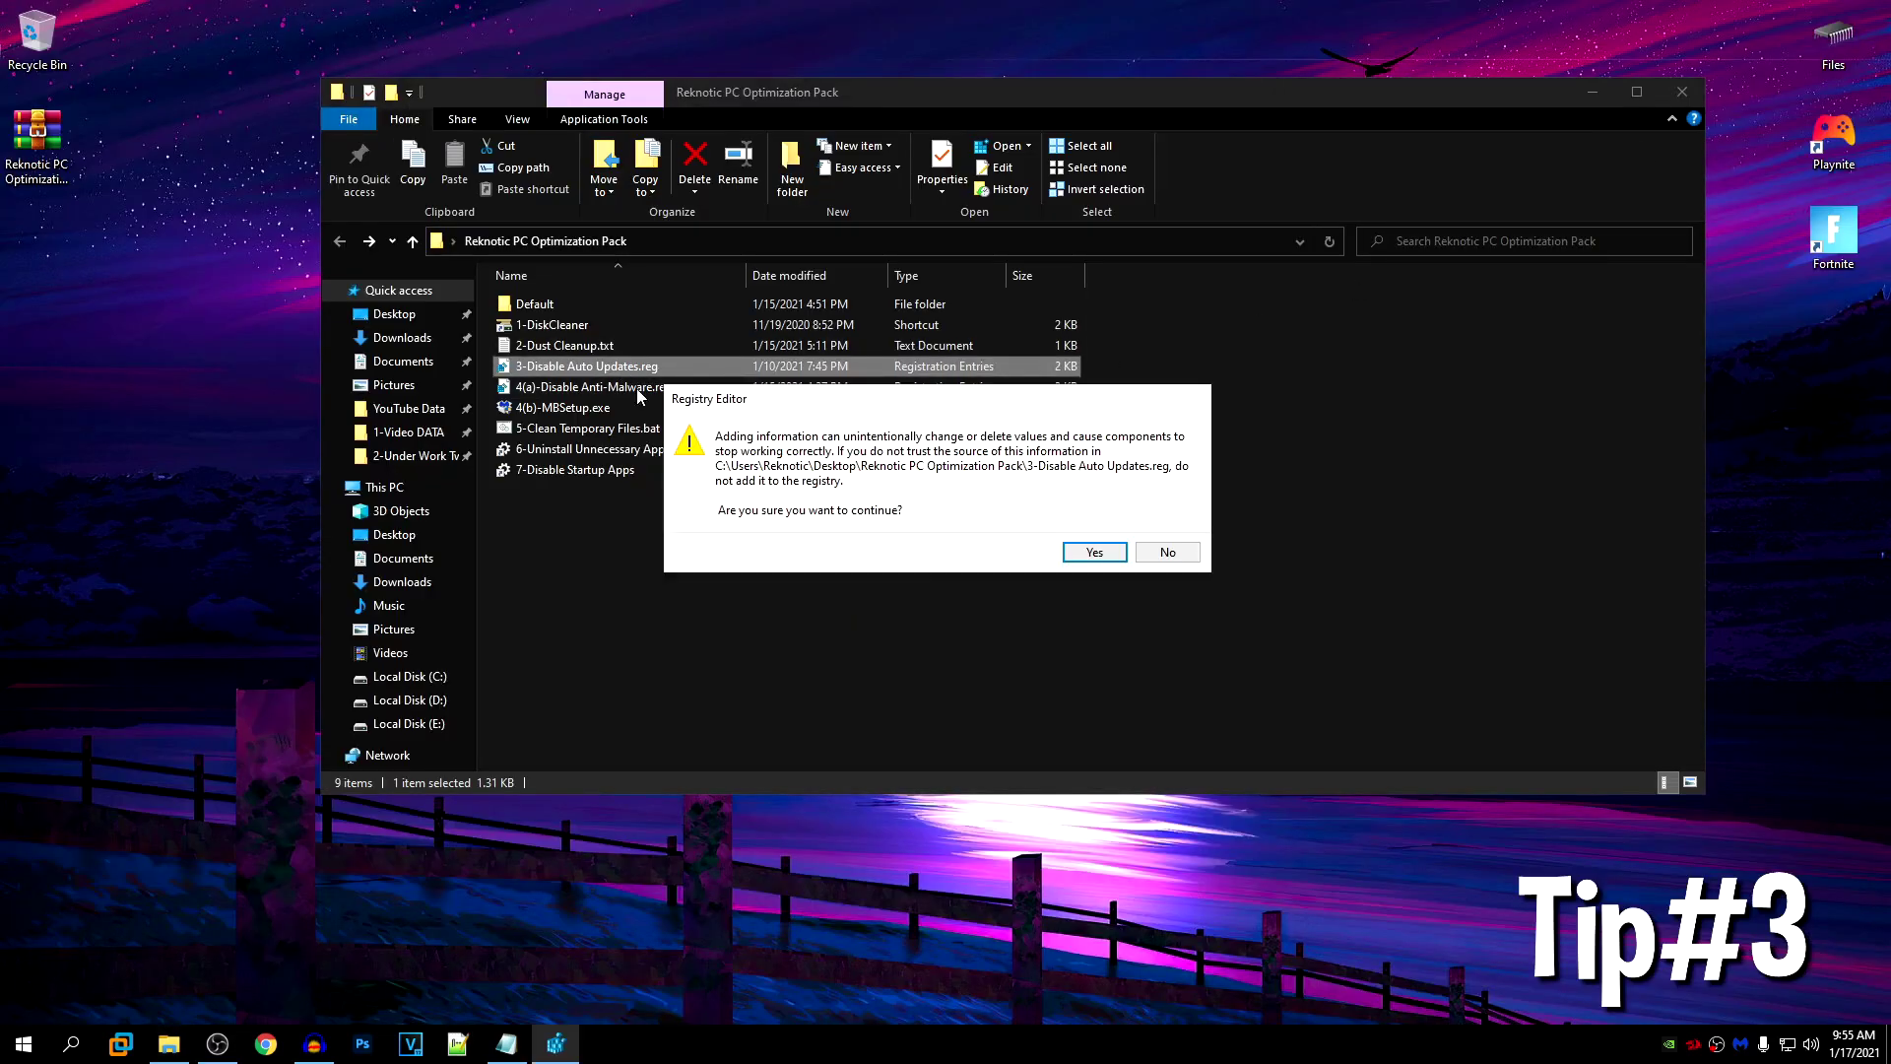
{"action": "left_click", "coordinate": [1120, 549]}
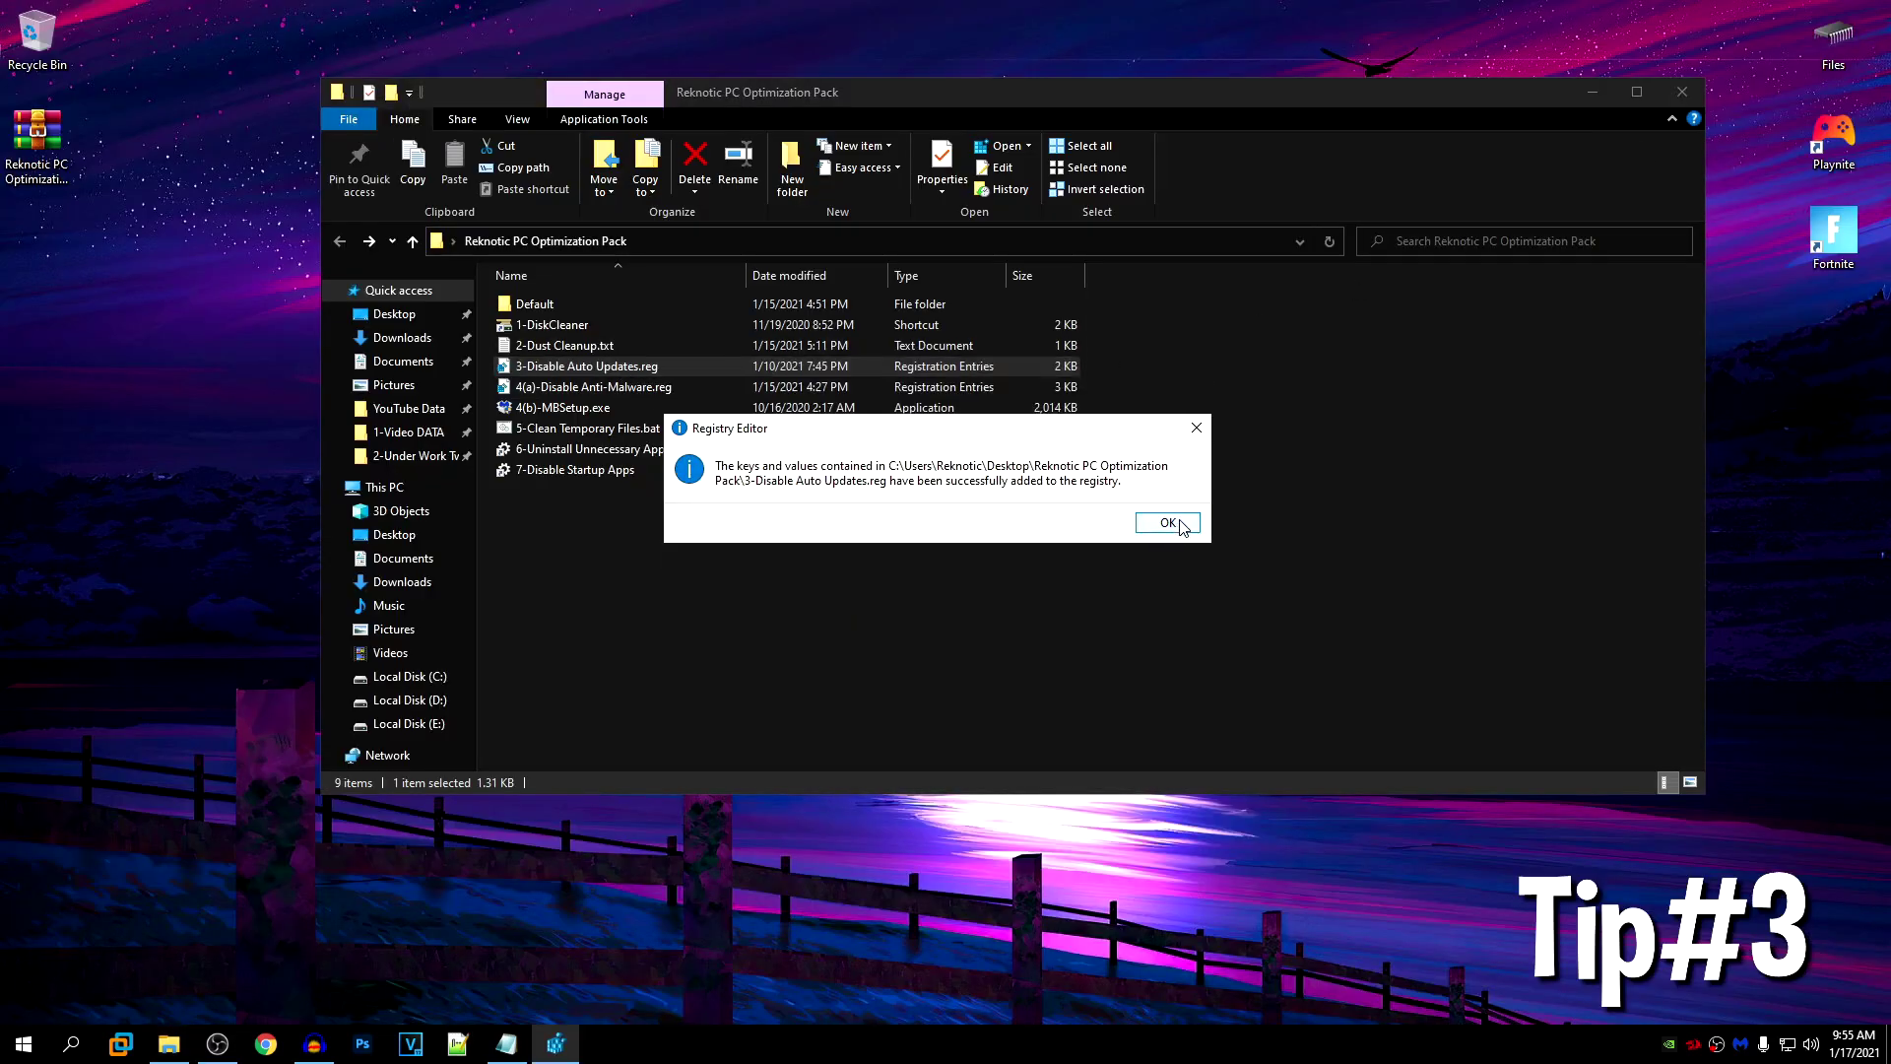
{"action": "left_click", "coordinate": [1168, 520]}
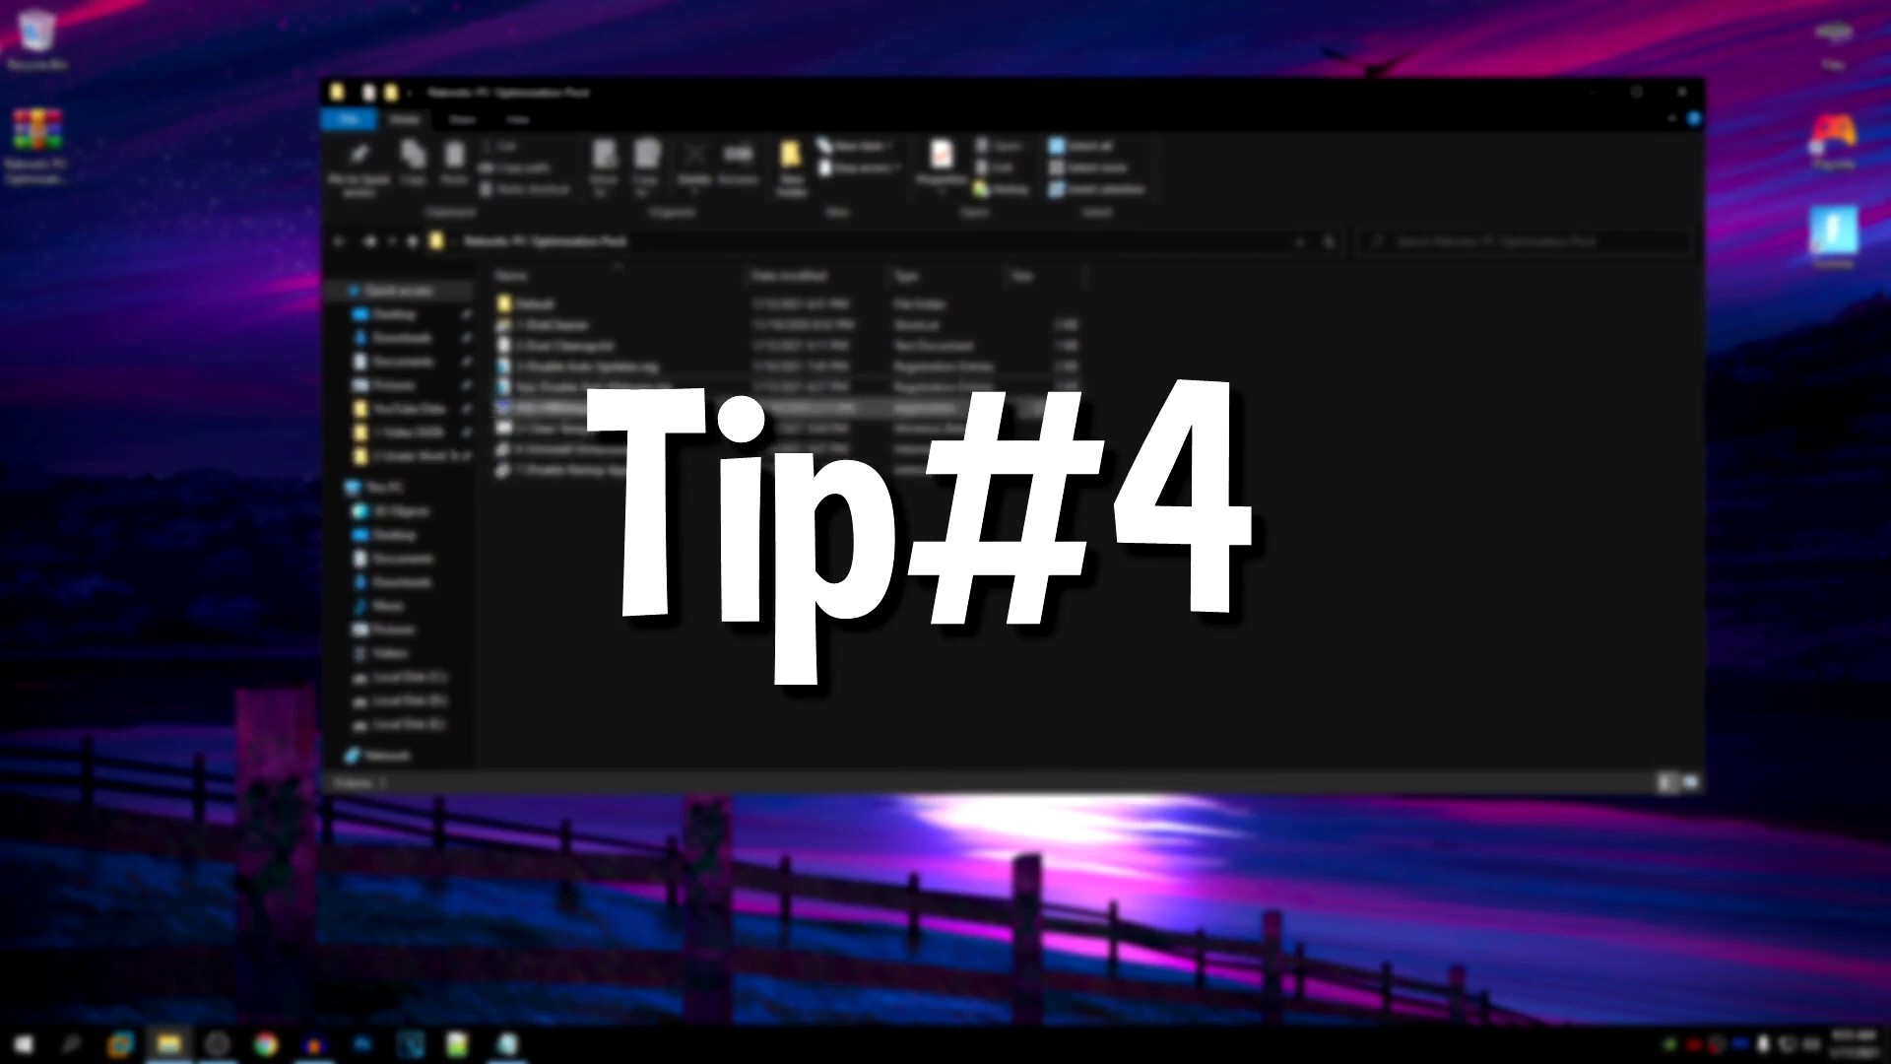
{"action": "left_click", "coordinate": [563, 388]}
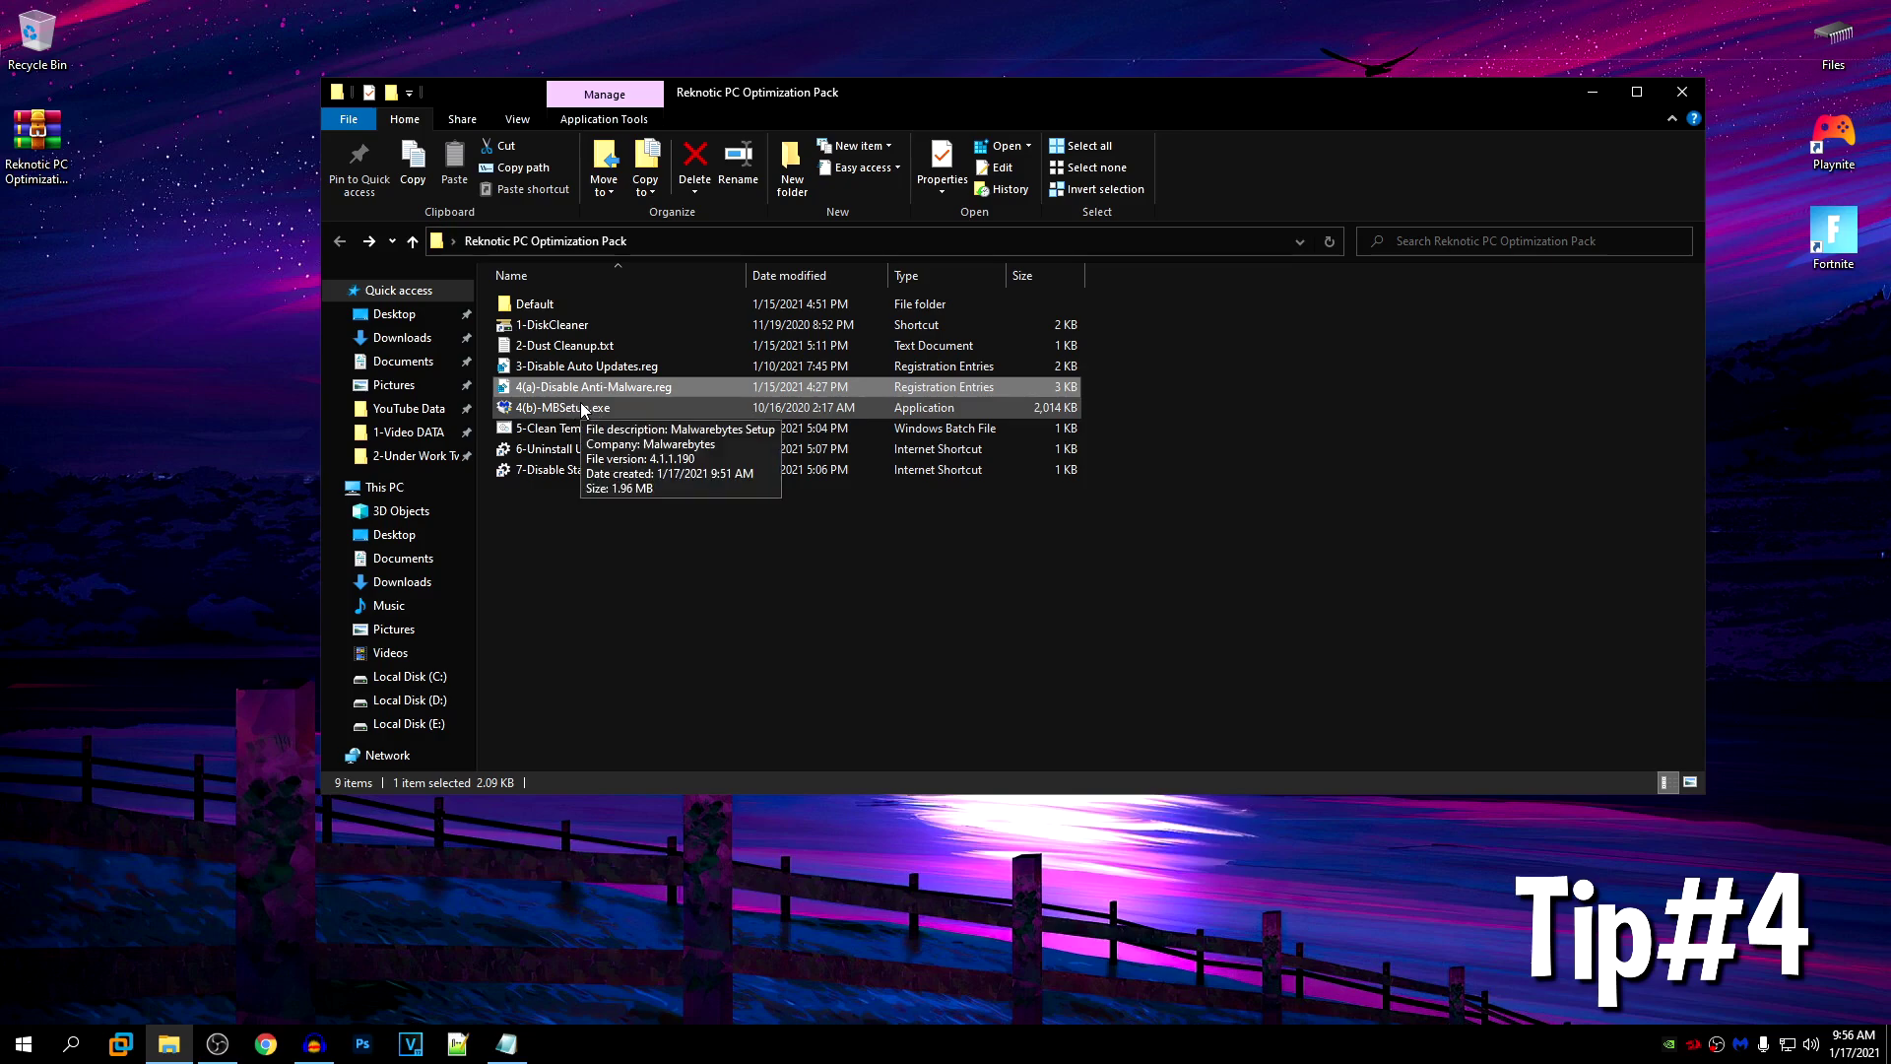
Step: Open 4(a)-Disable Anti-Malware.reg to view its Windows Defender values like DisableAntiSpyware
{"action": "left_click", "coordinate": [581, 406]}
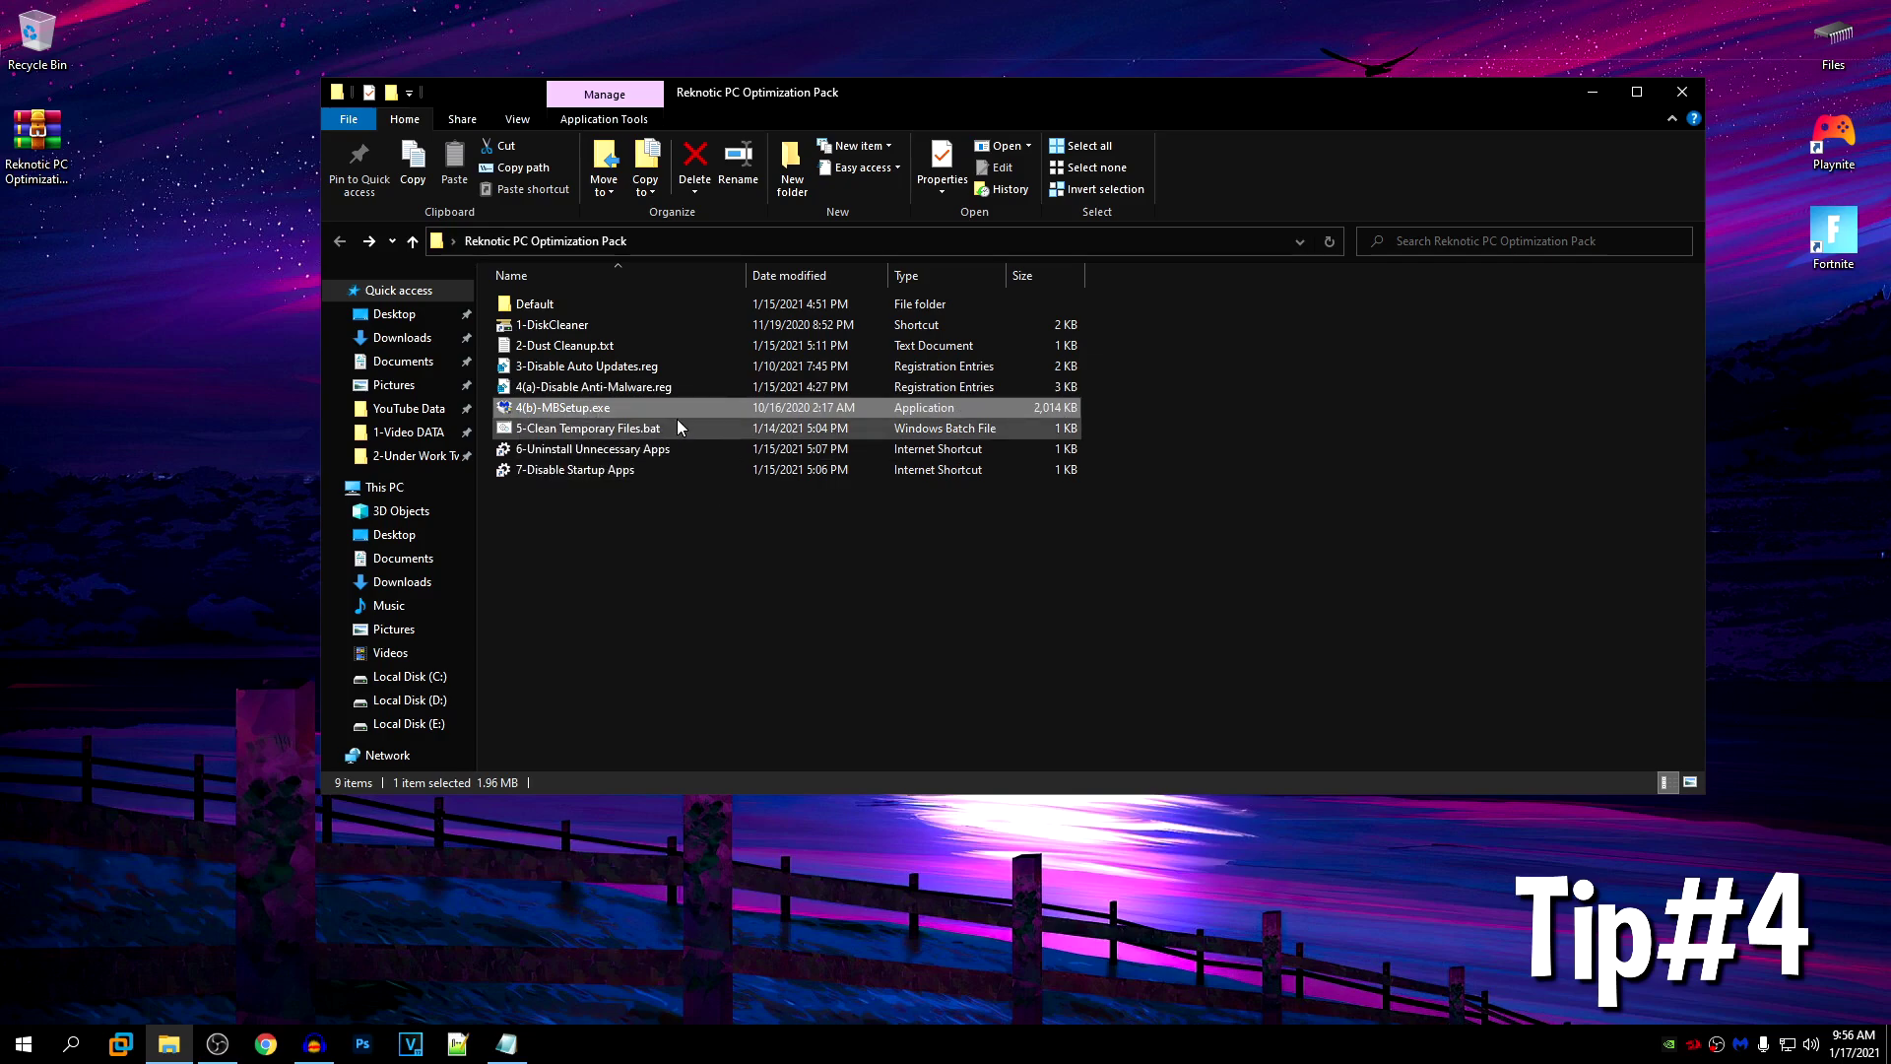
{"action": "double_click", "coordinate": [582, 387]}
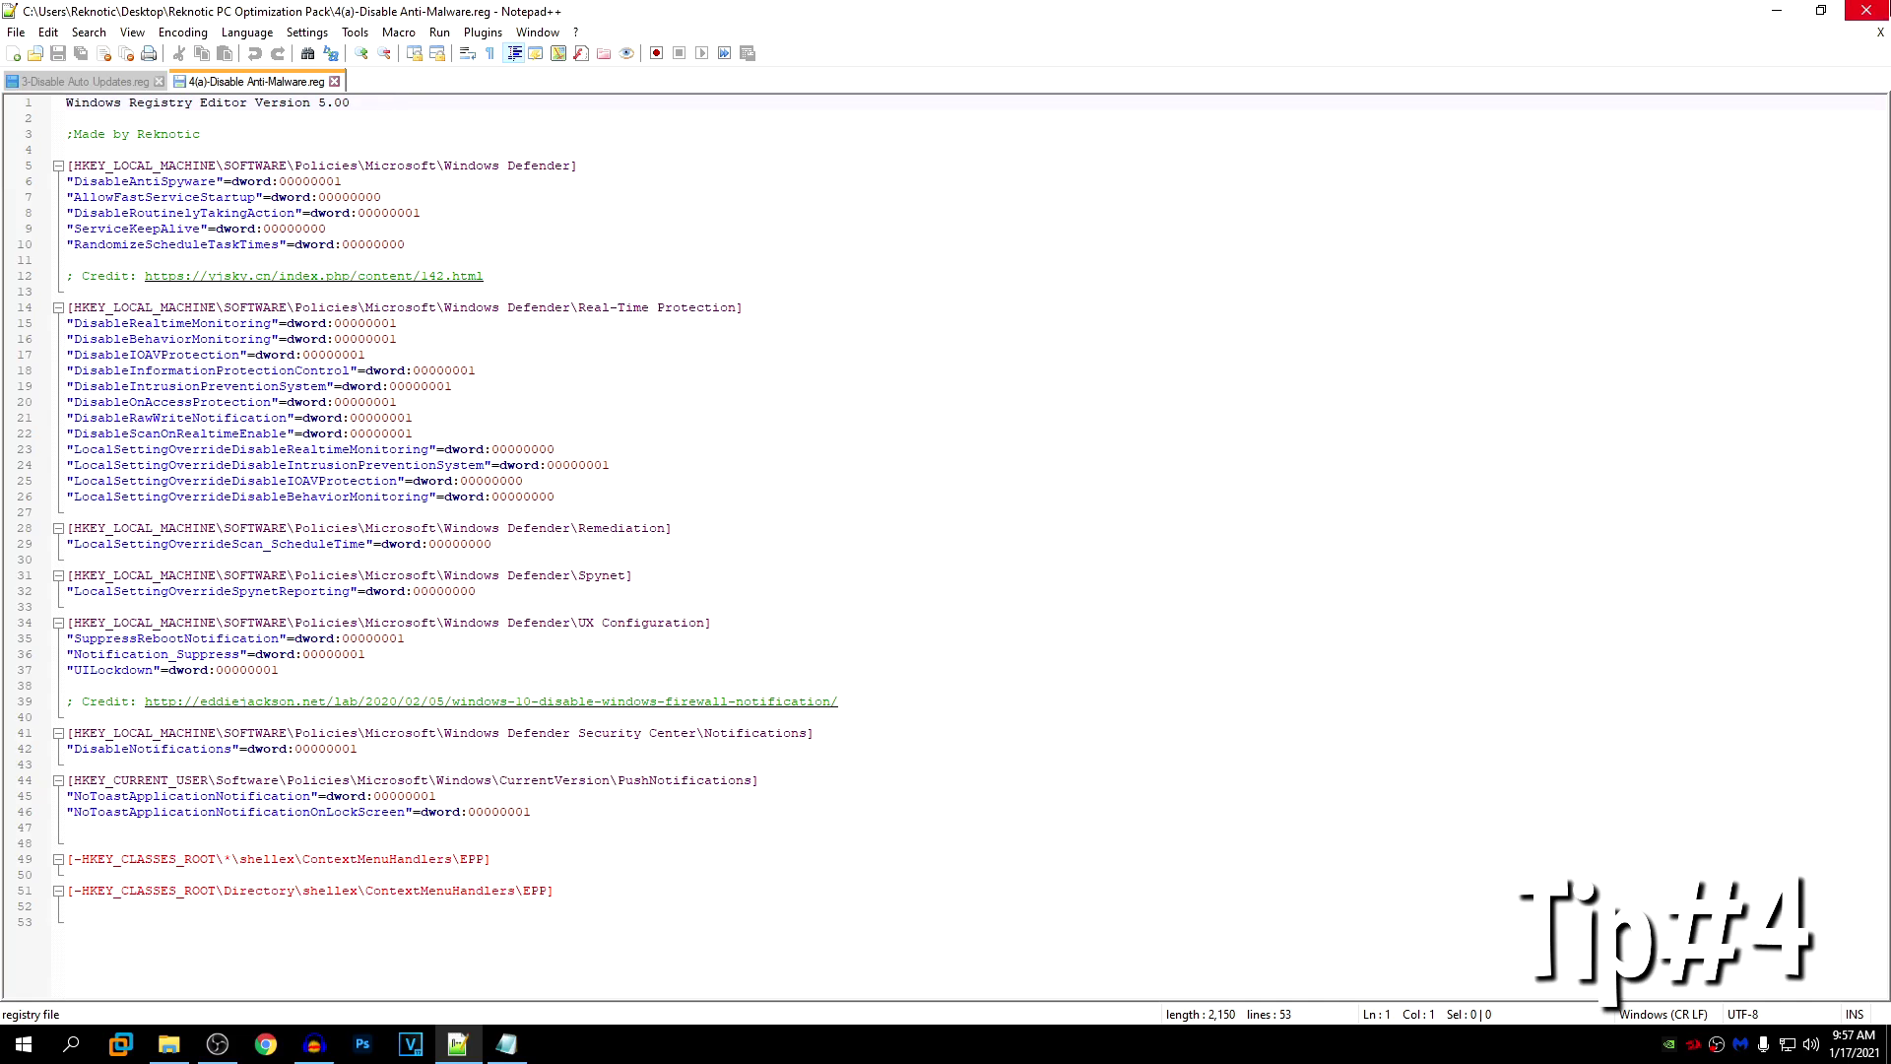
Step: Close Notepad++ and merge 4(a)-Disable Anti-Malware.reg into the registry
{"action": "left_click", "coordinate": [1866, 10]}
{"action": "double_click", "coordinate": [537, 389]}
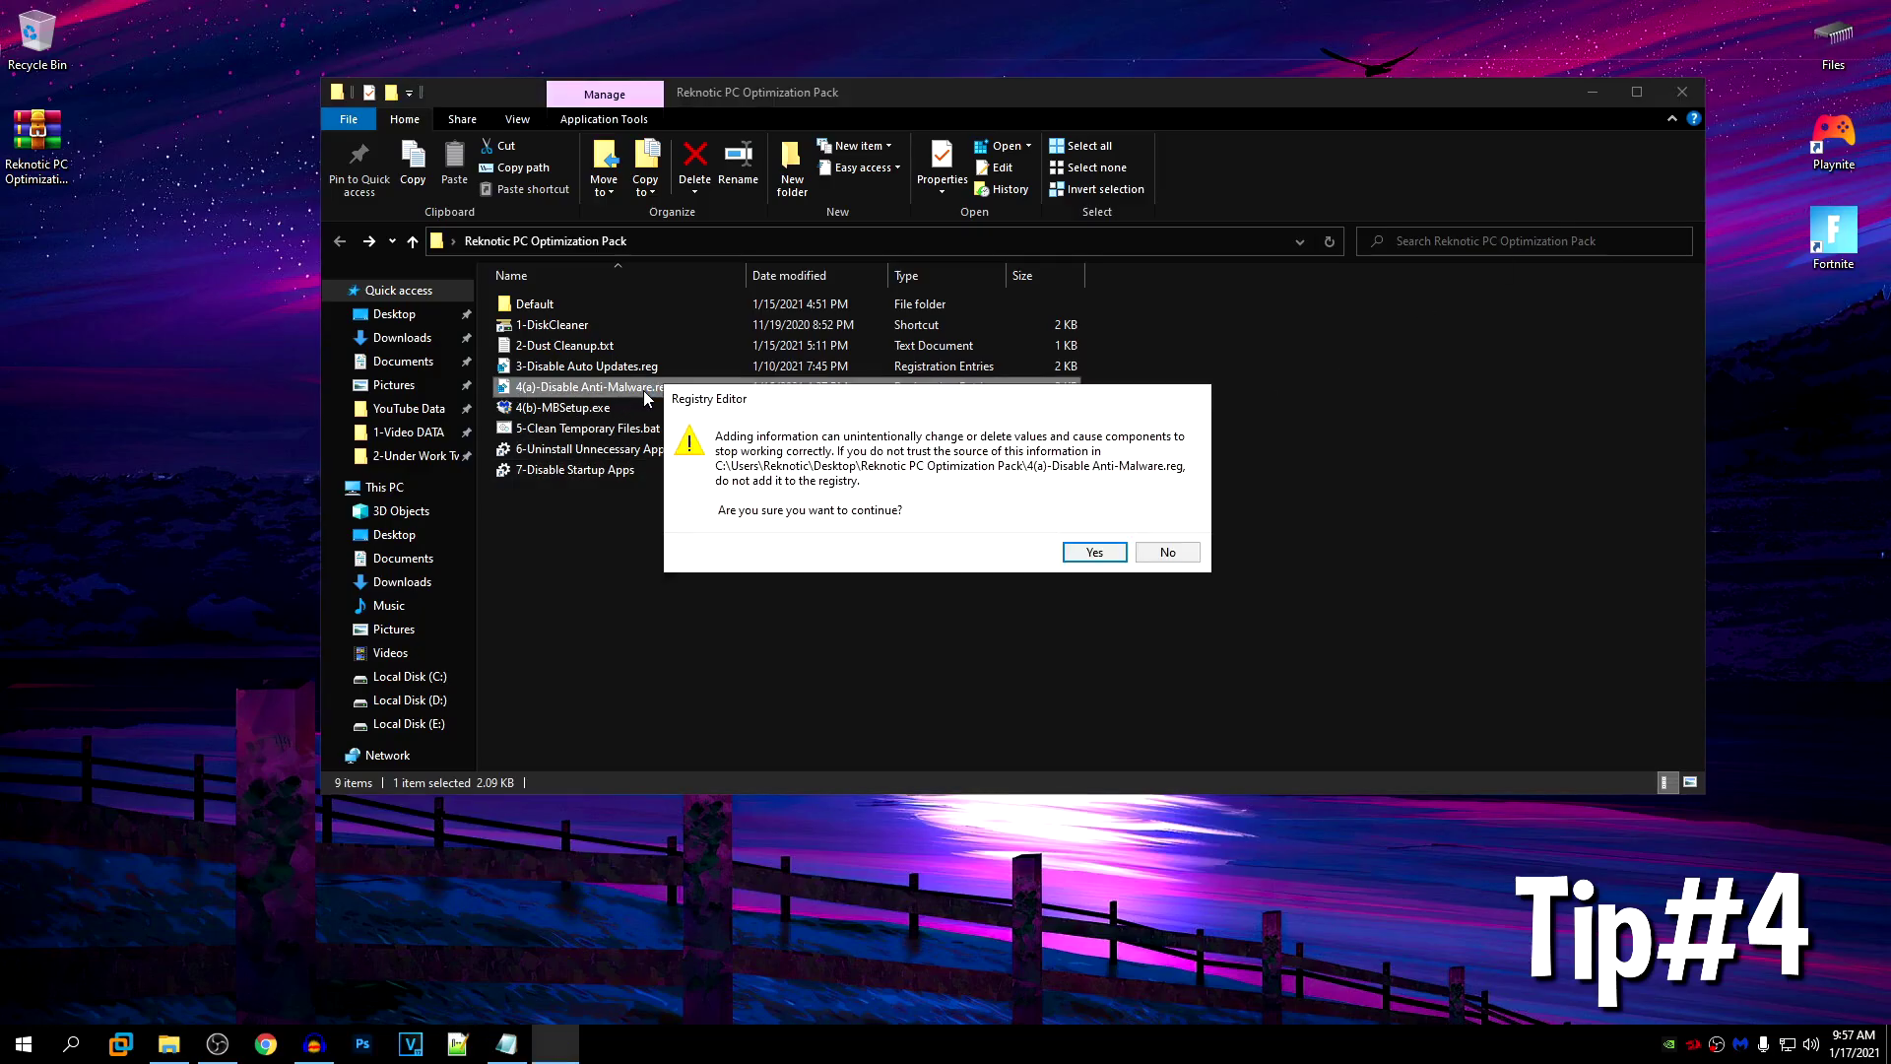
{"action": "left_click", "coordinate": [1091, 552]}
{"action": "left_click", "coordinate": [1163, 522]}
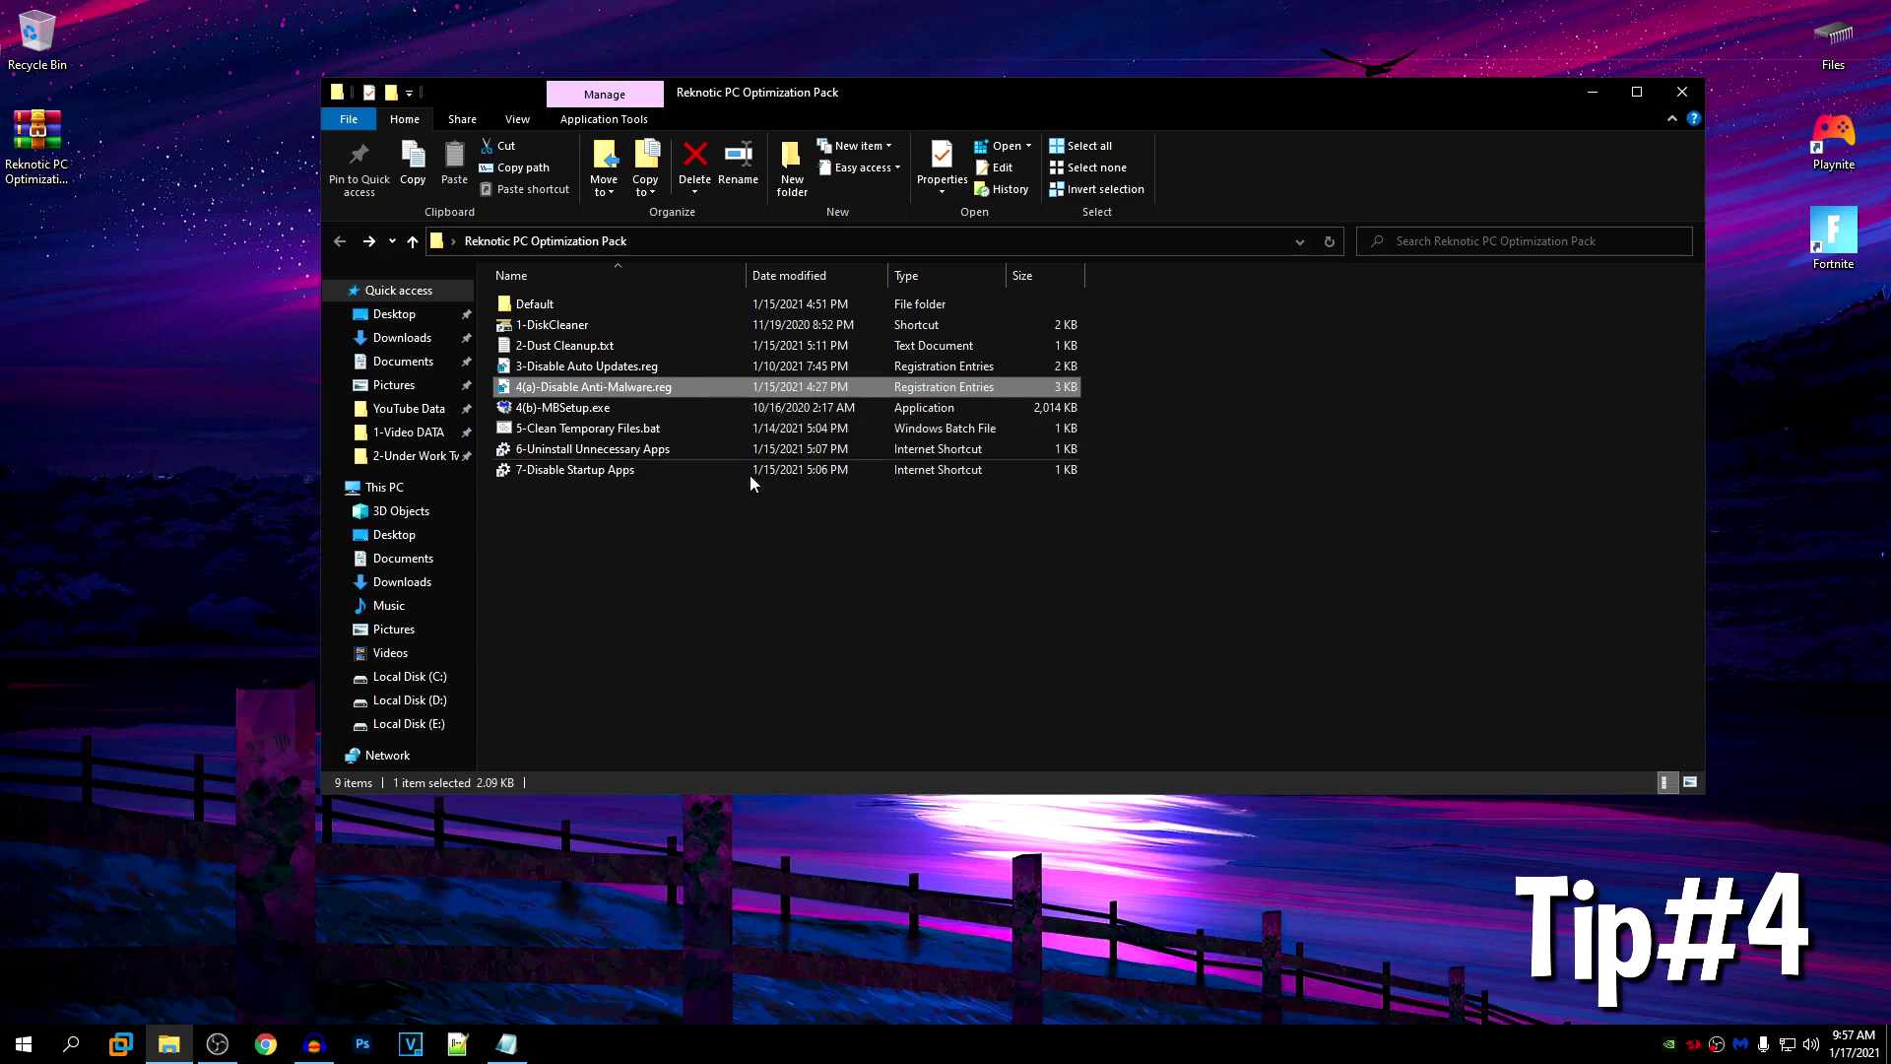
{"action": "left_click", "coordinate": [567, 409]}
{"action": "mouse_move", "coordinate": [599, 409]}
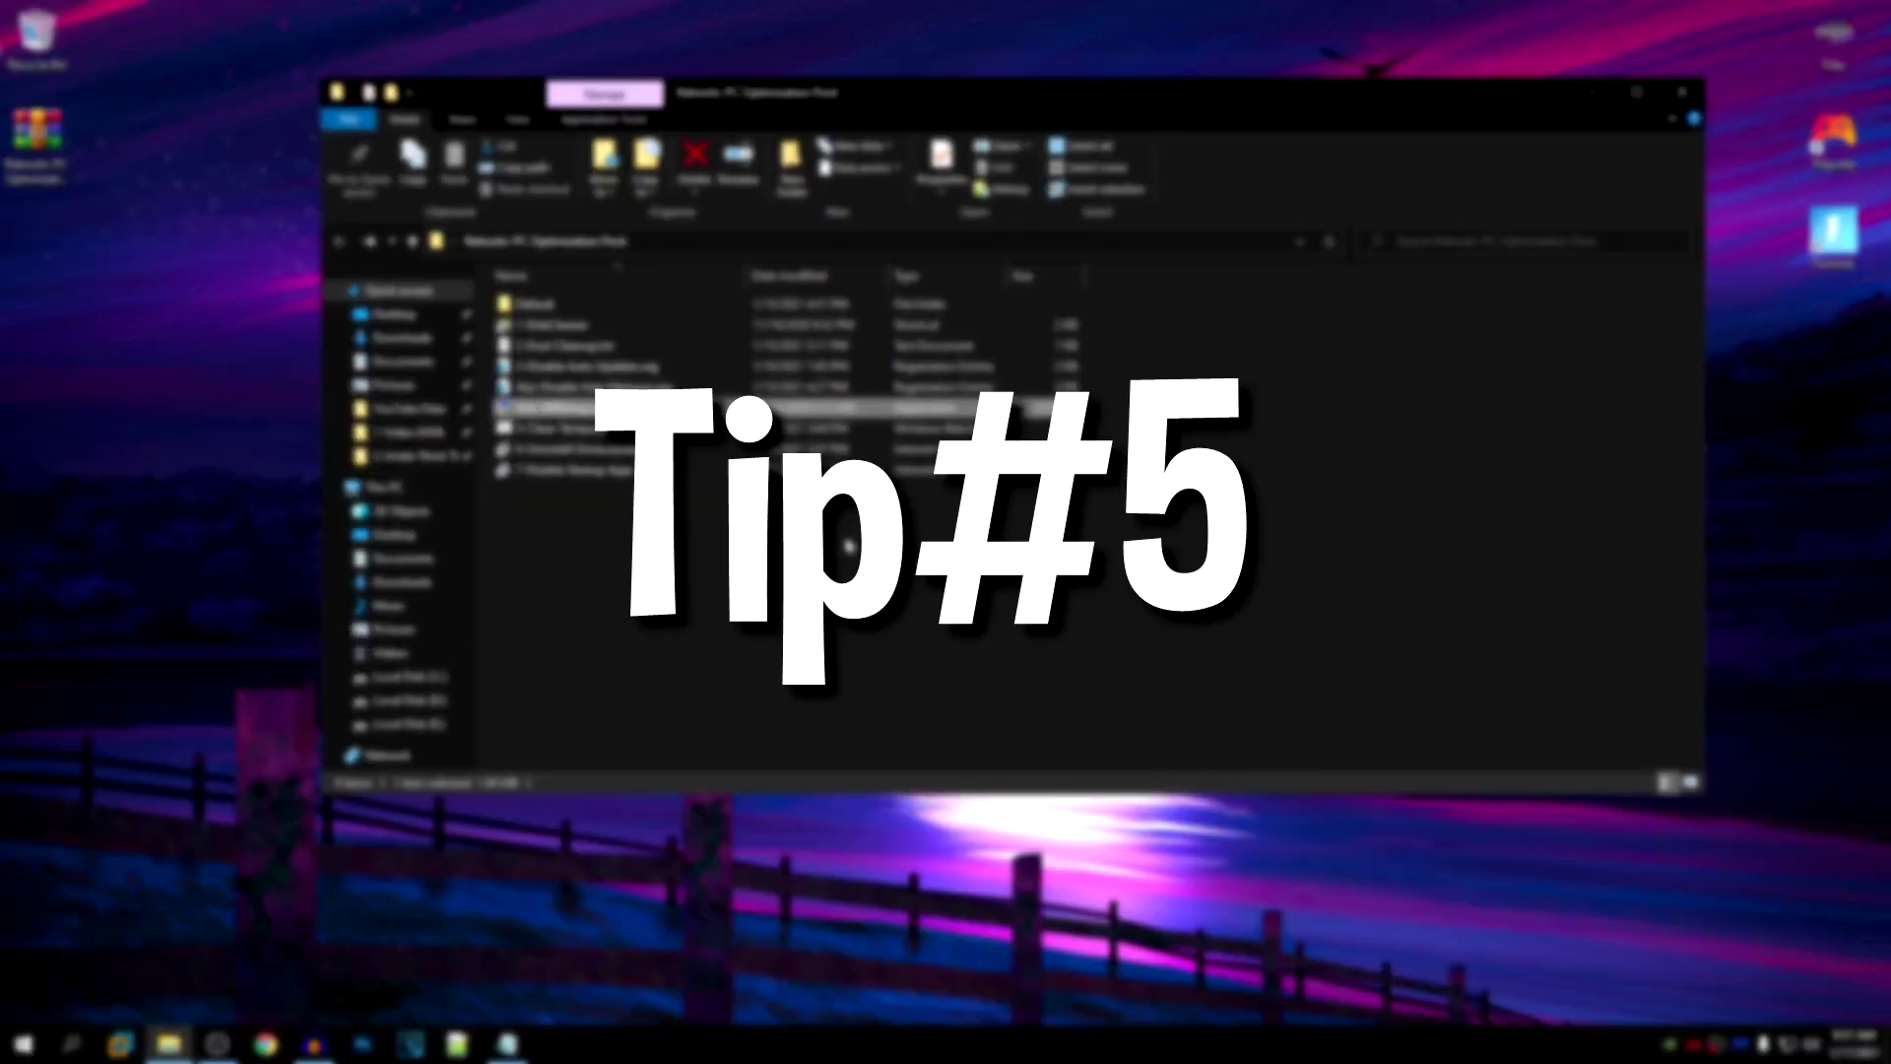
Step: Copy 5-Clean Temporary Files.bat to the clipboard
{"action": "left_click", "coordinate": [631, 430]}
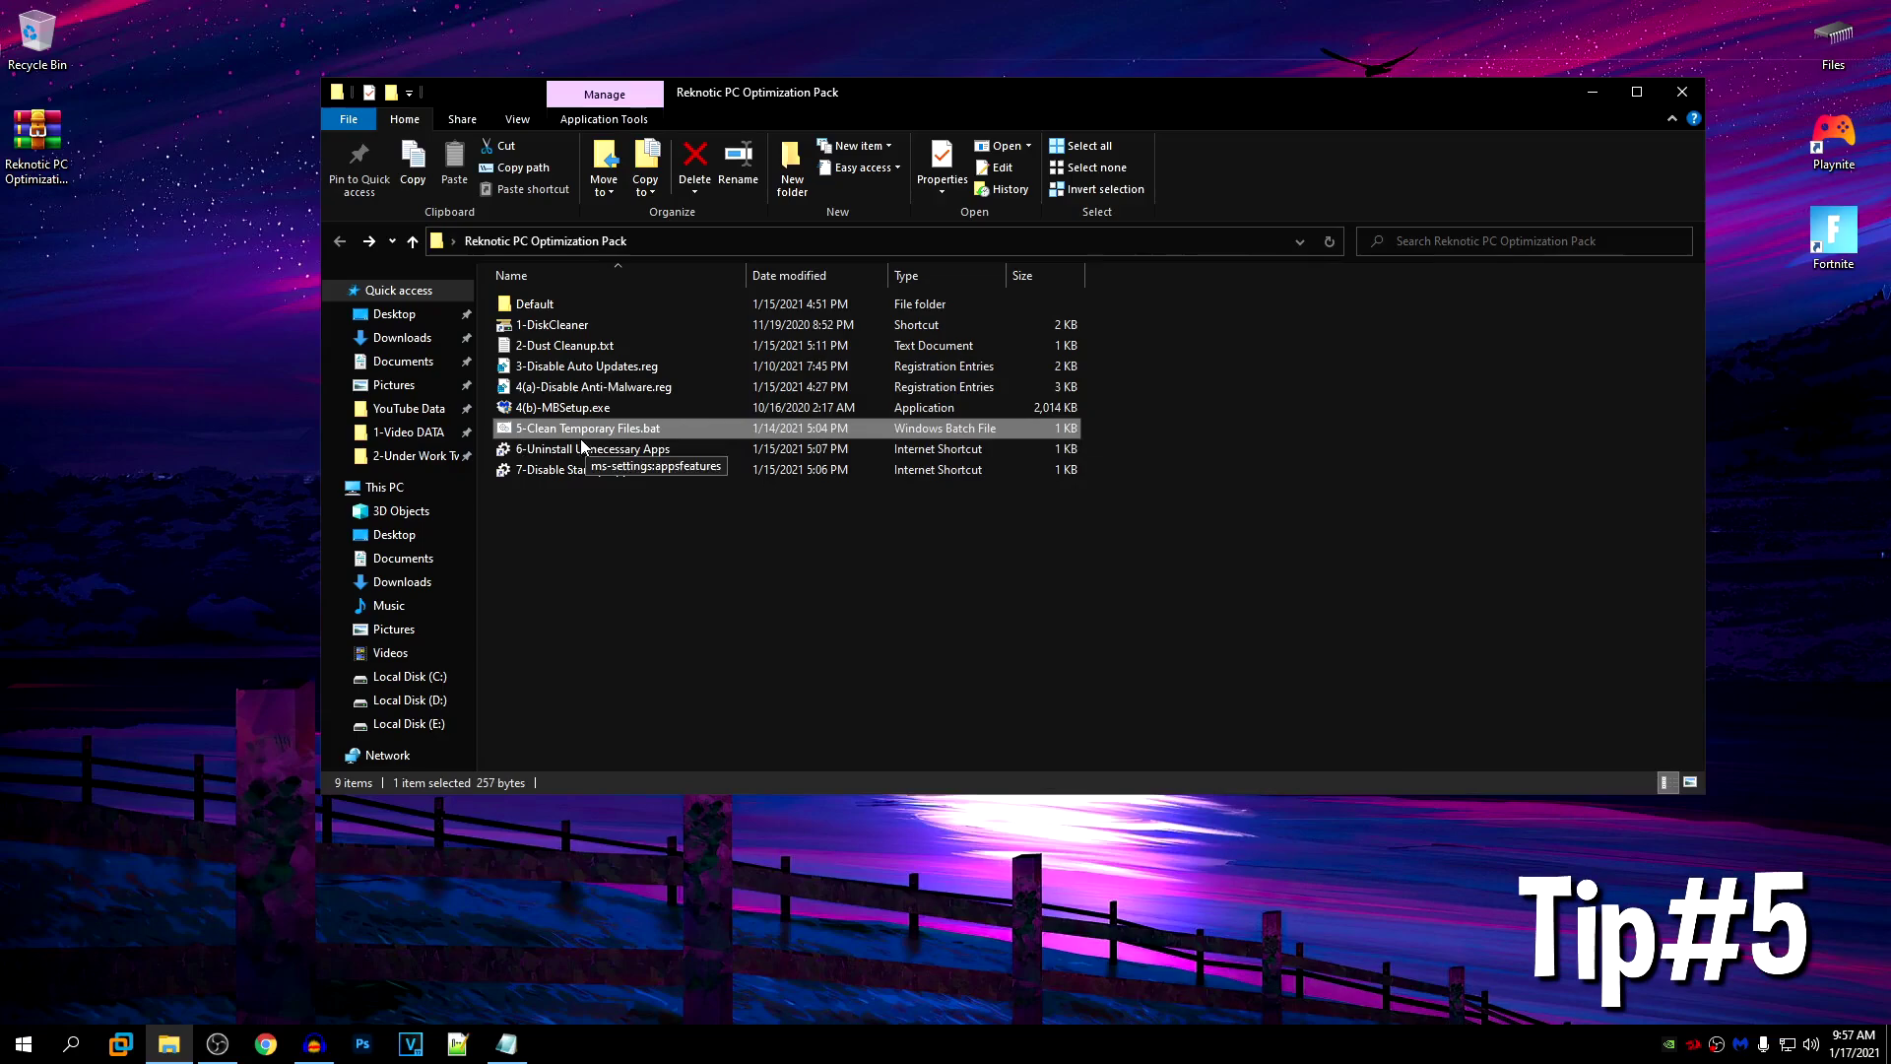
{"action": "left_click", "coordinate": [765, 512]}
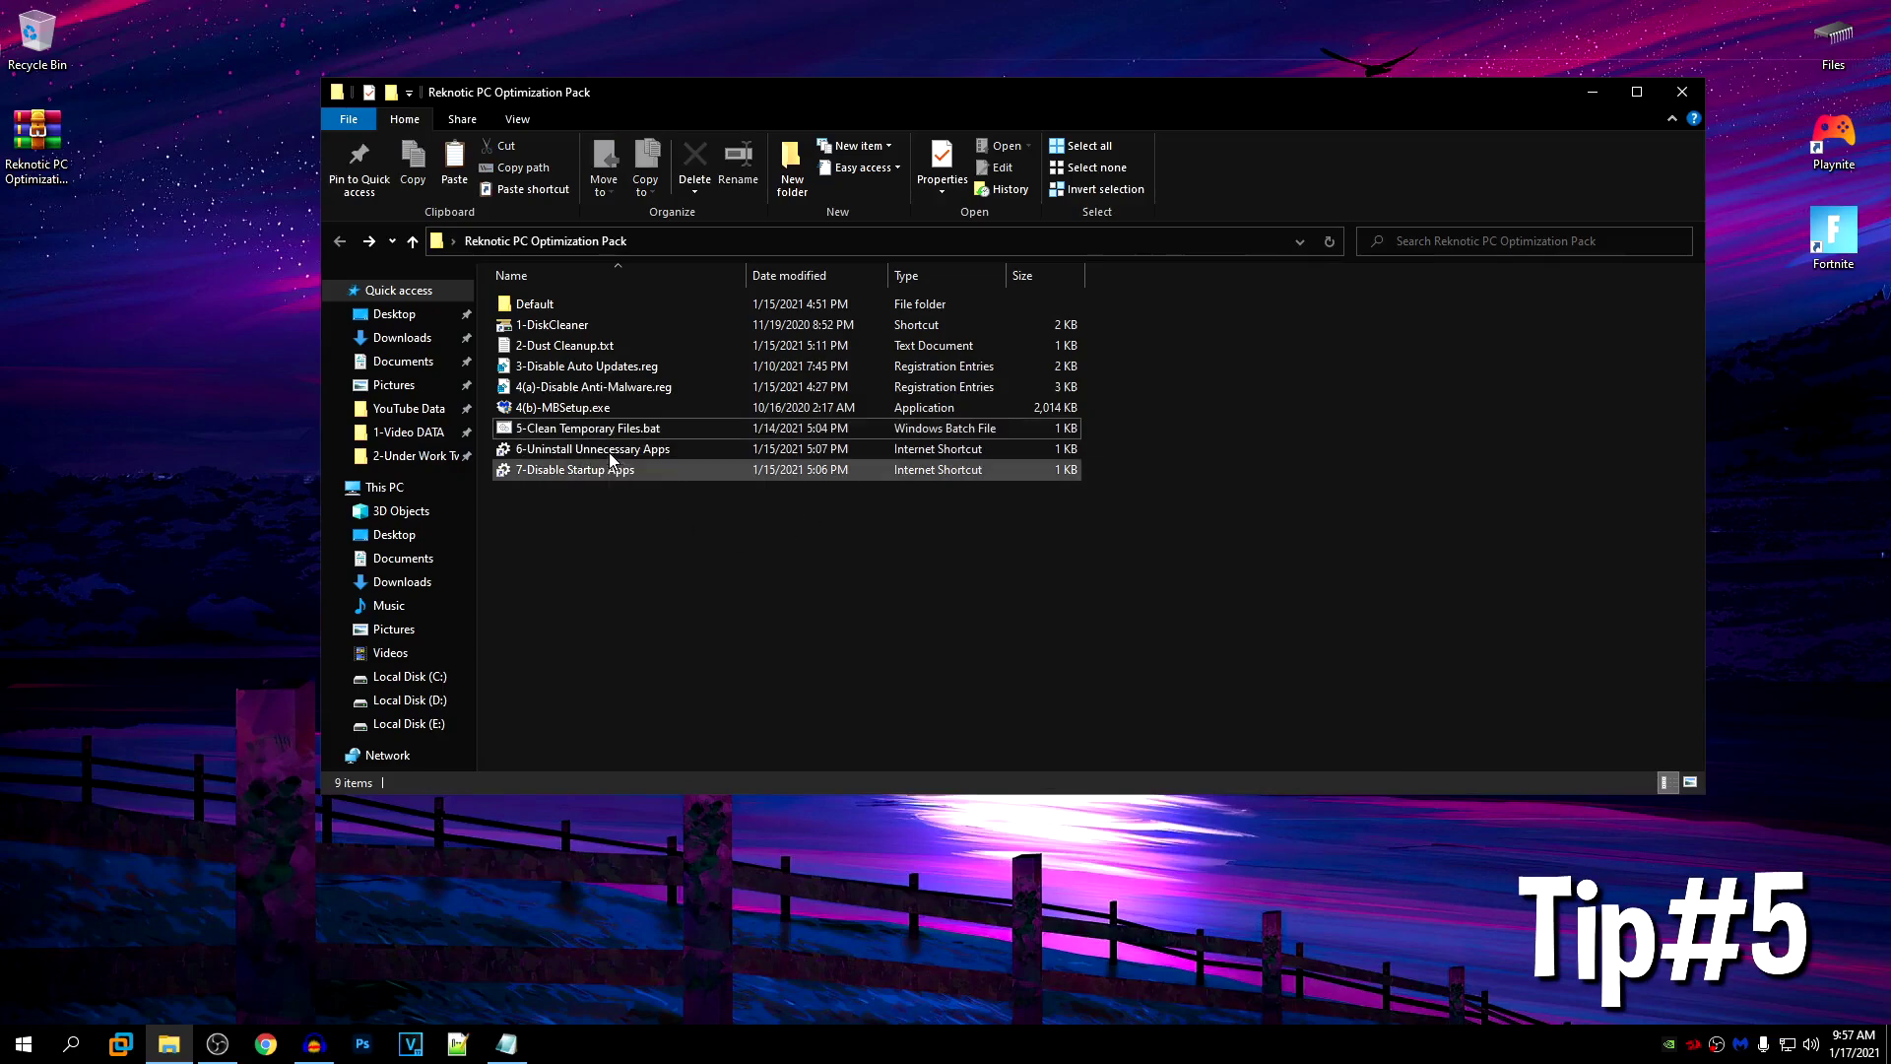
{"action": "right_click", "coordinate": [588, 428]}
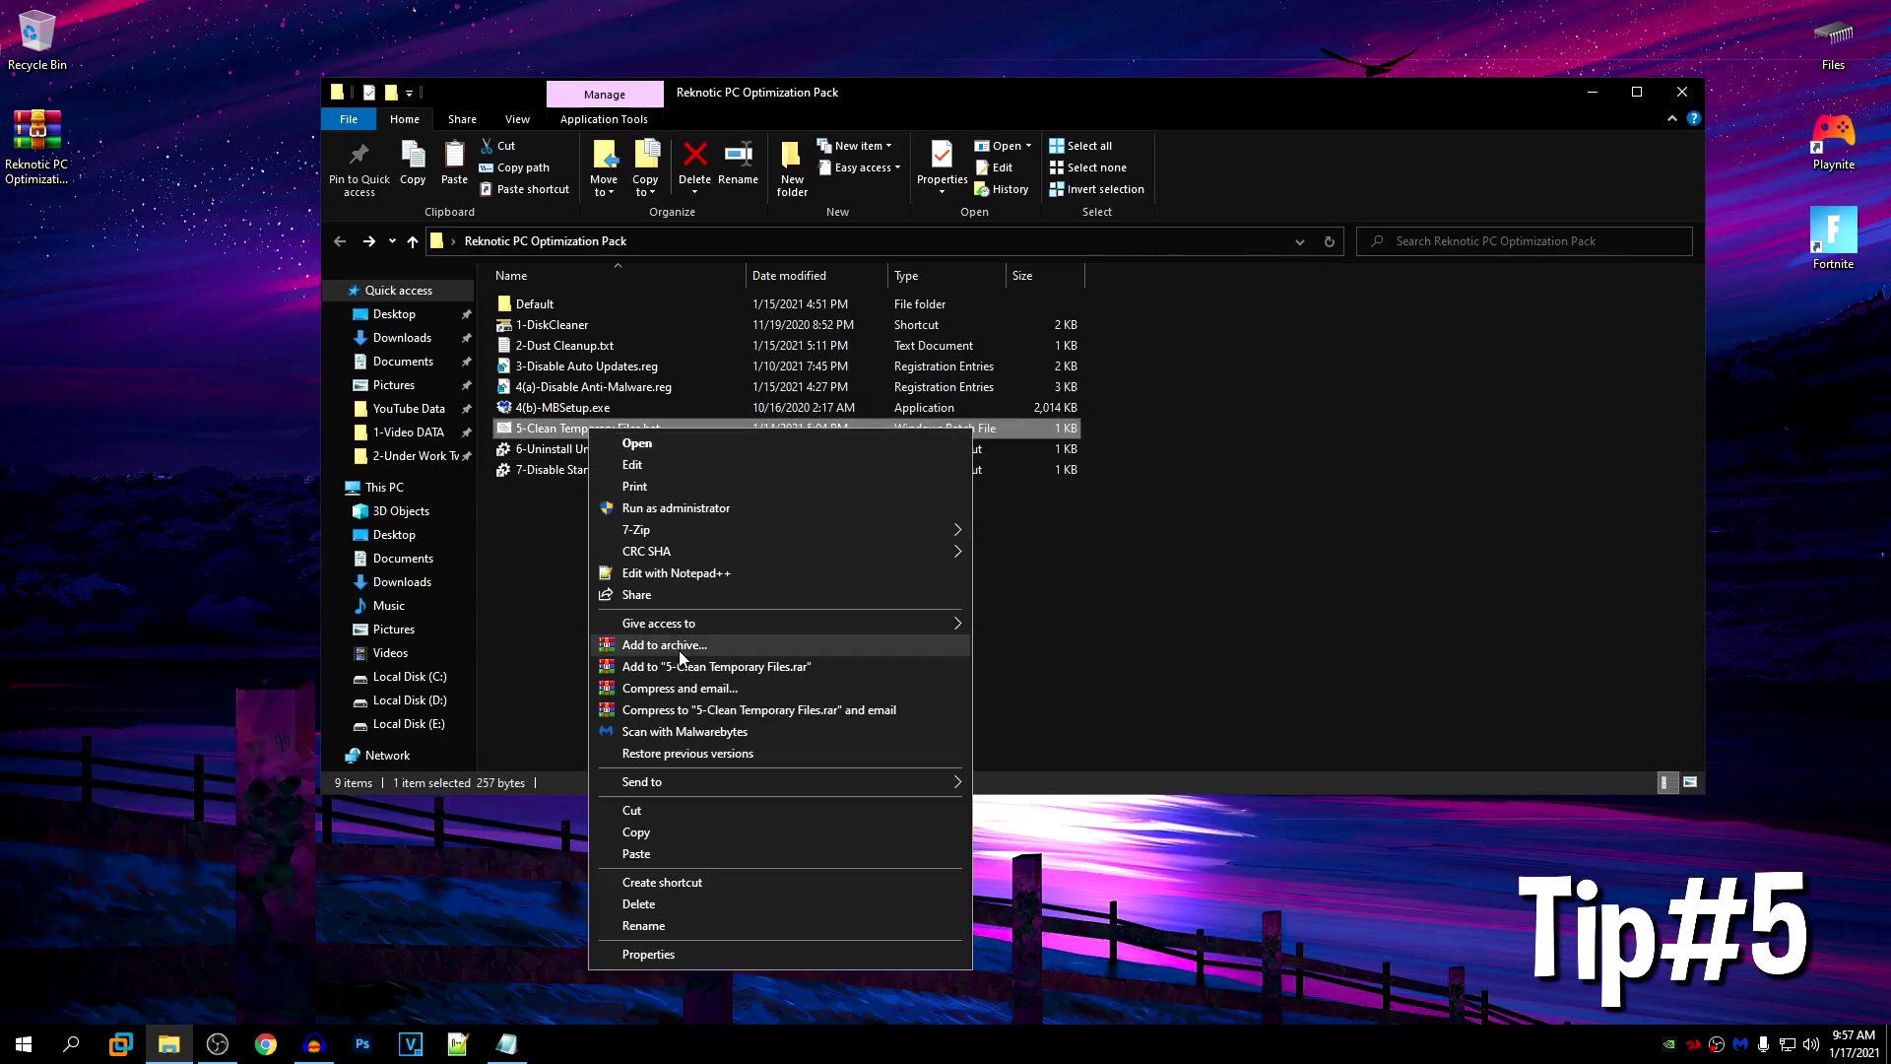
{"action": "left_click", "coordinate": [656, 837]}
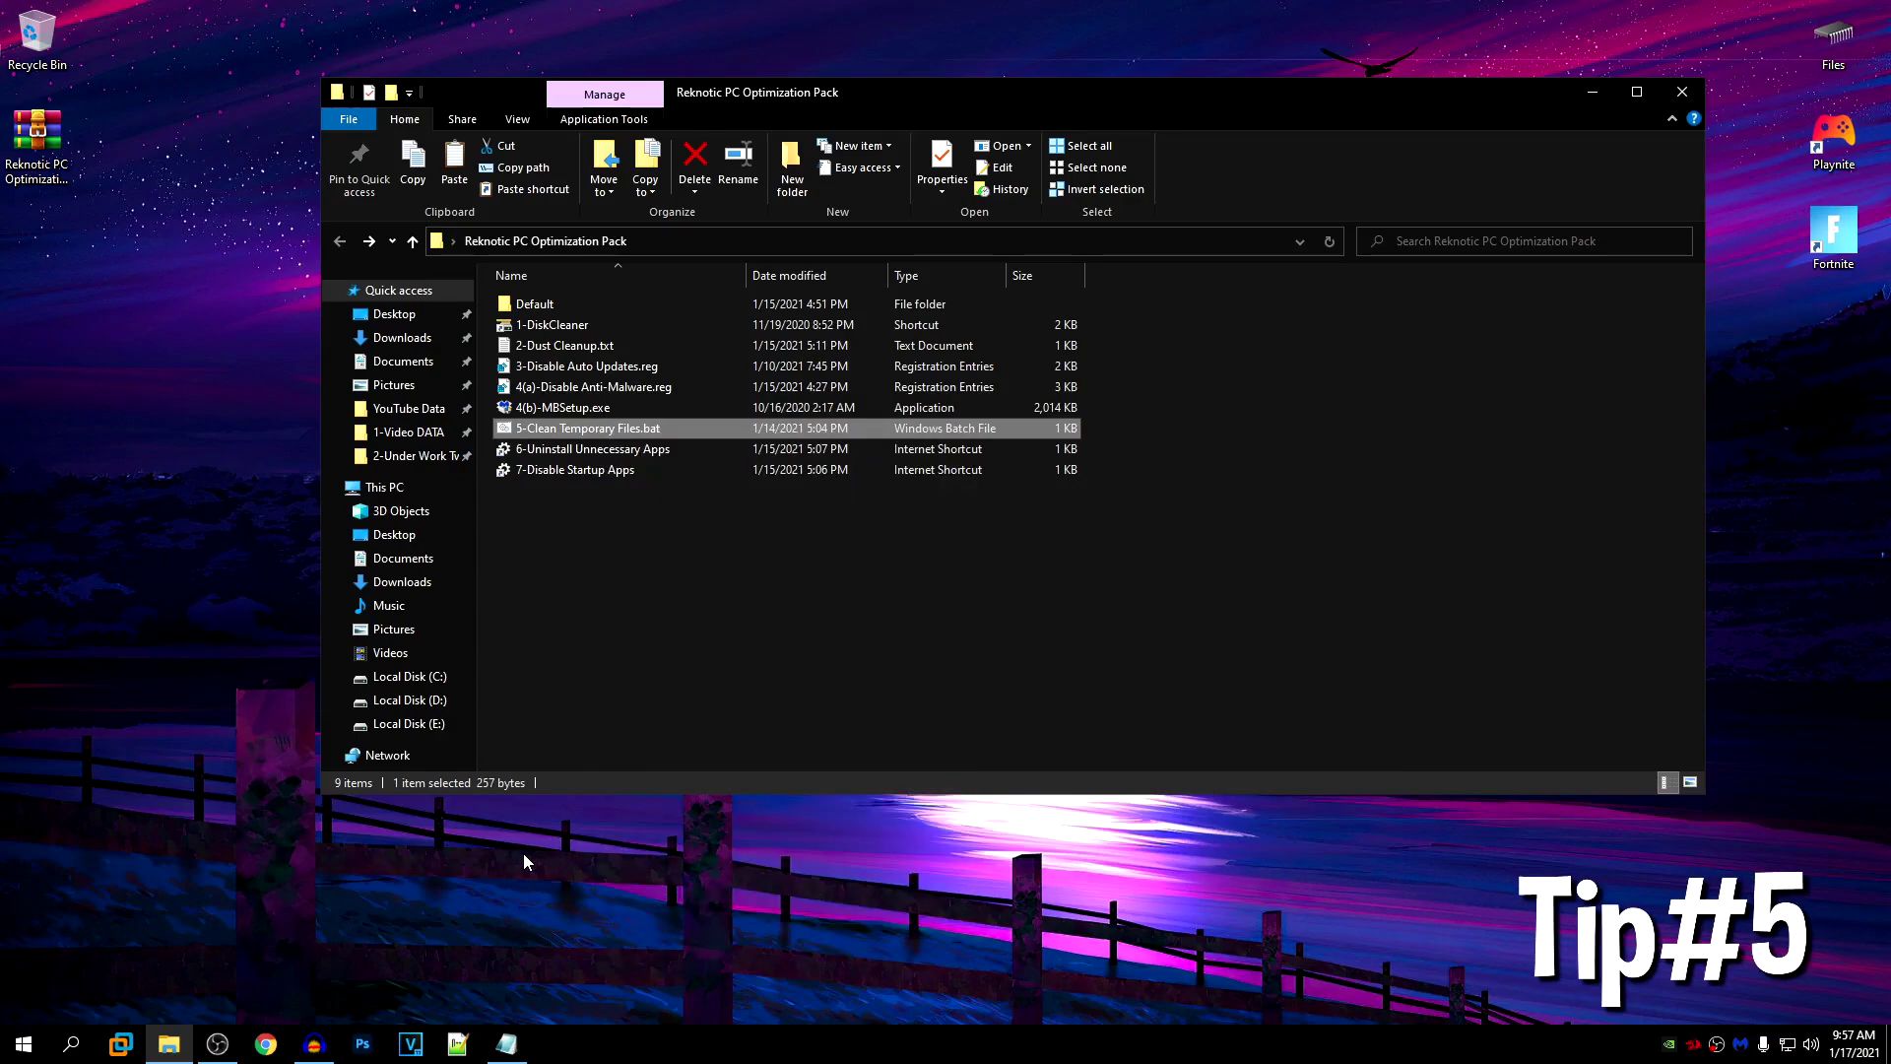
Step: Open the user's Startup folder with the shell:startup Run command
{"action": "key", "text": "super+r"}
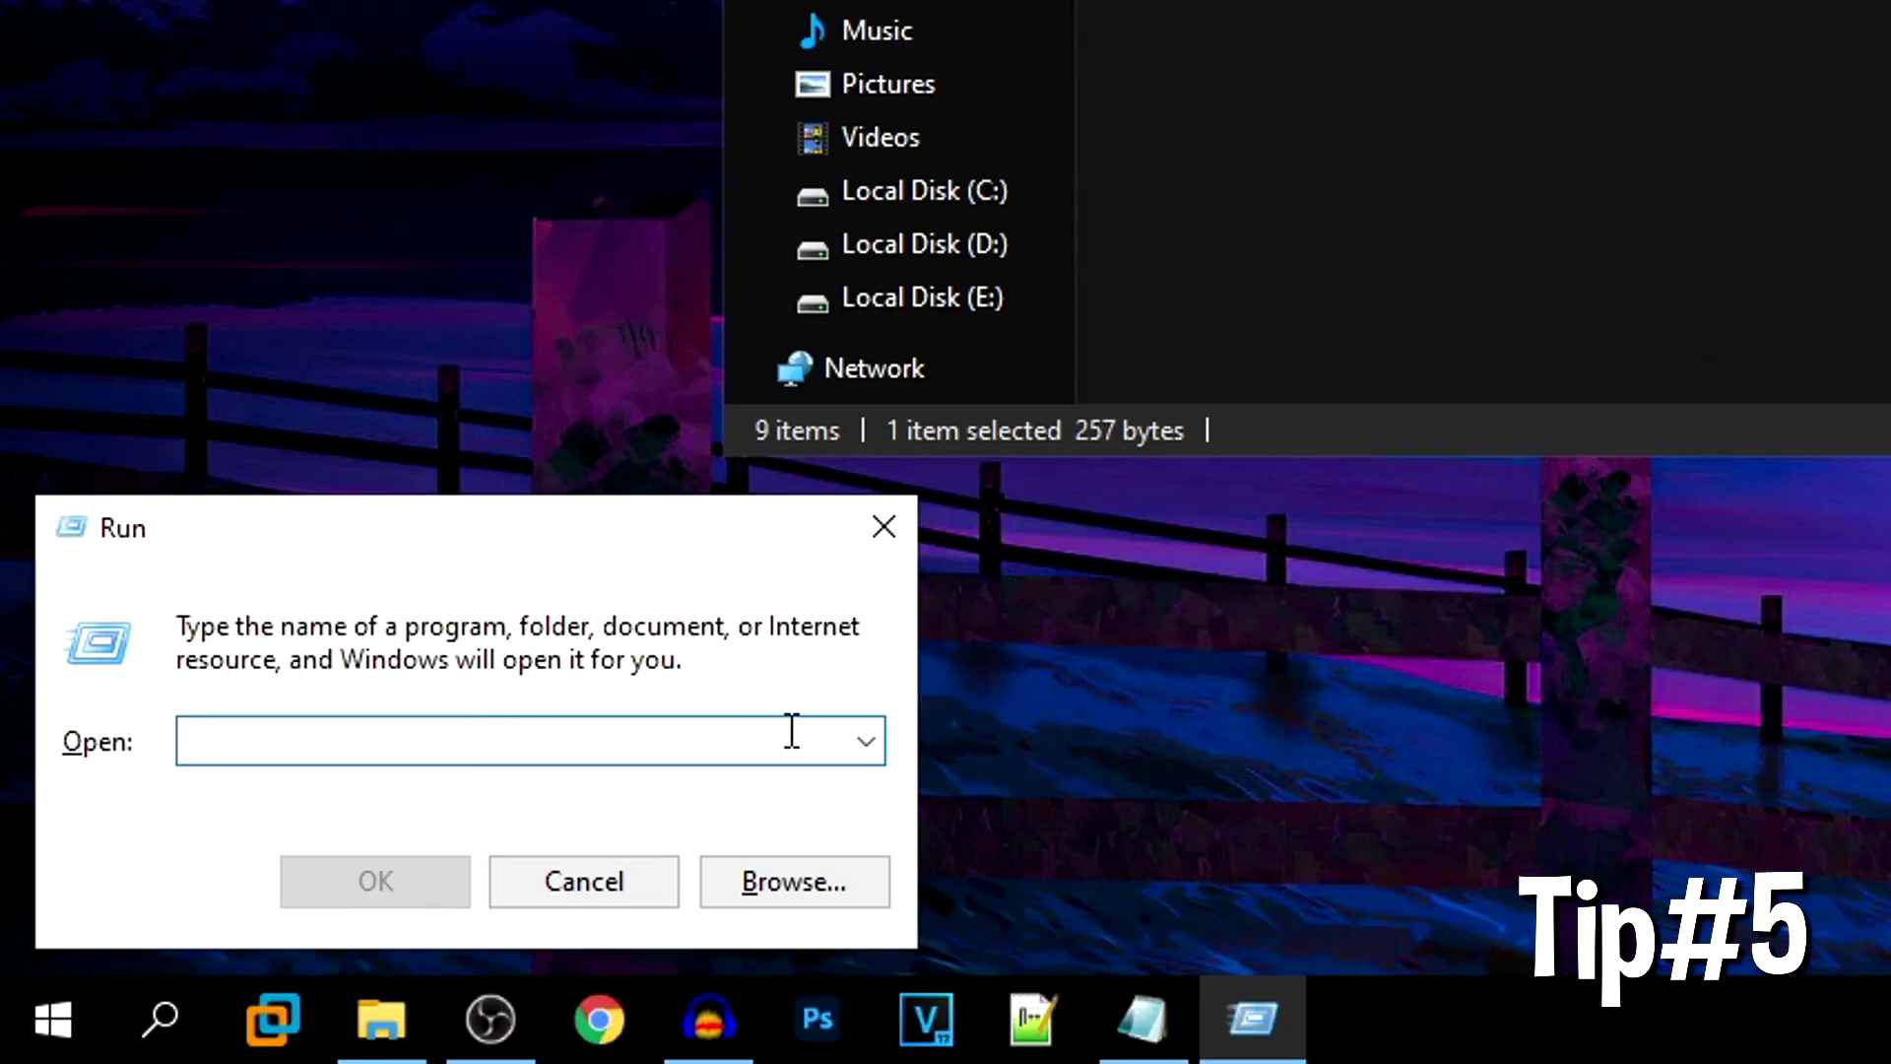
{"action": "type", "text": "shell"}
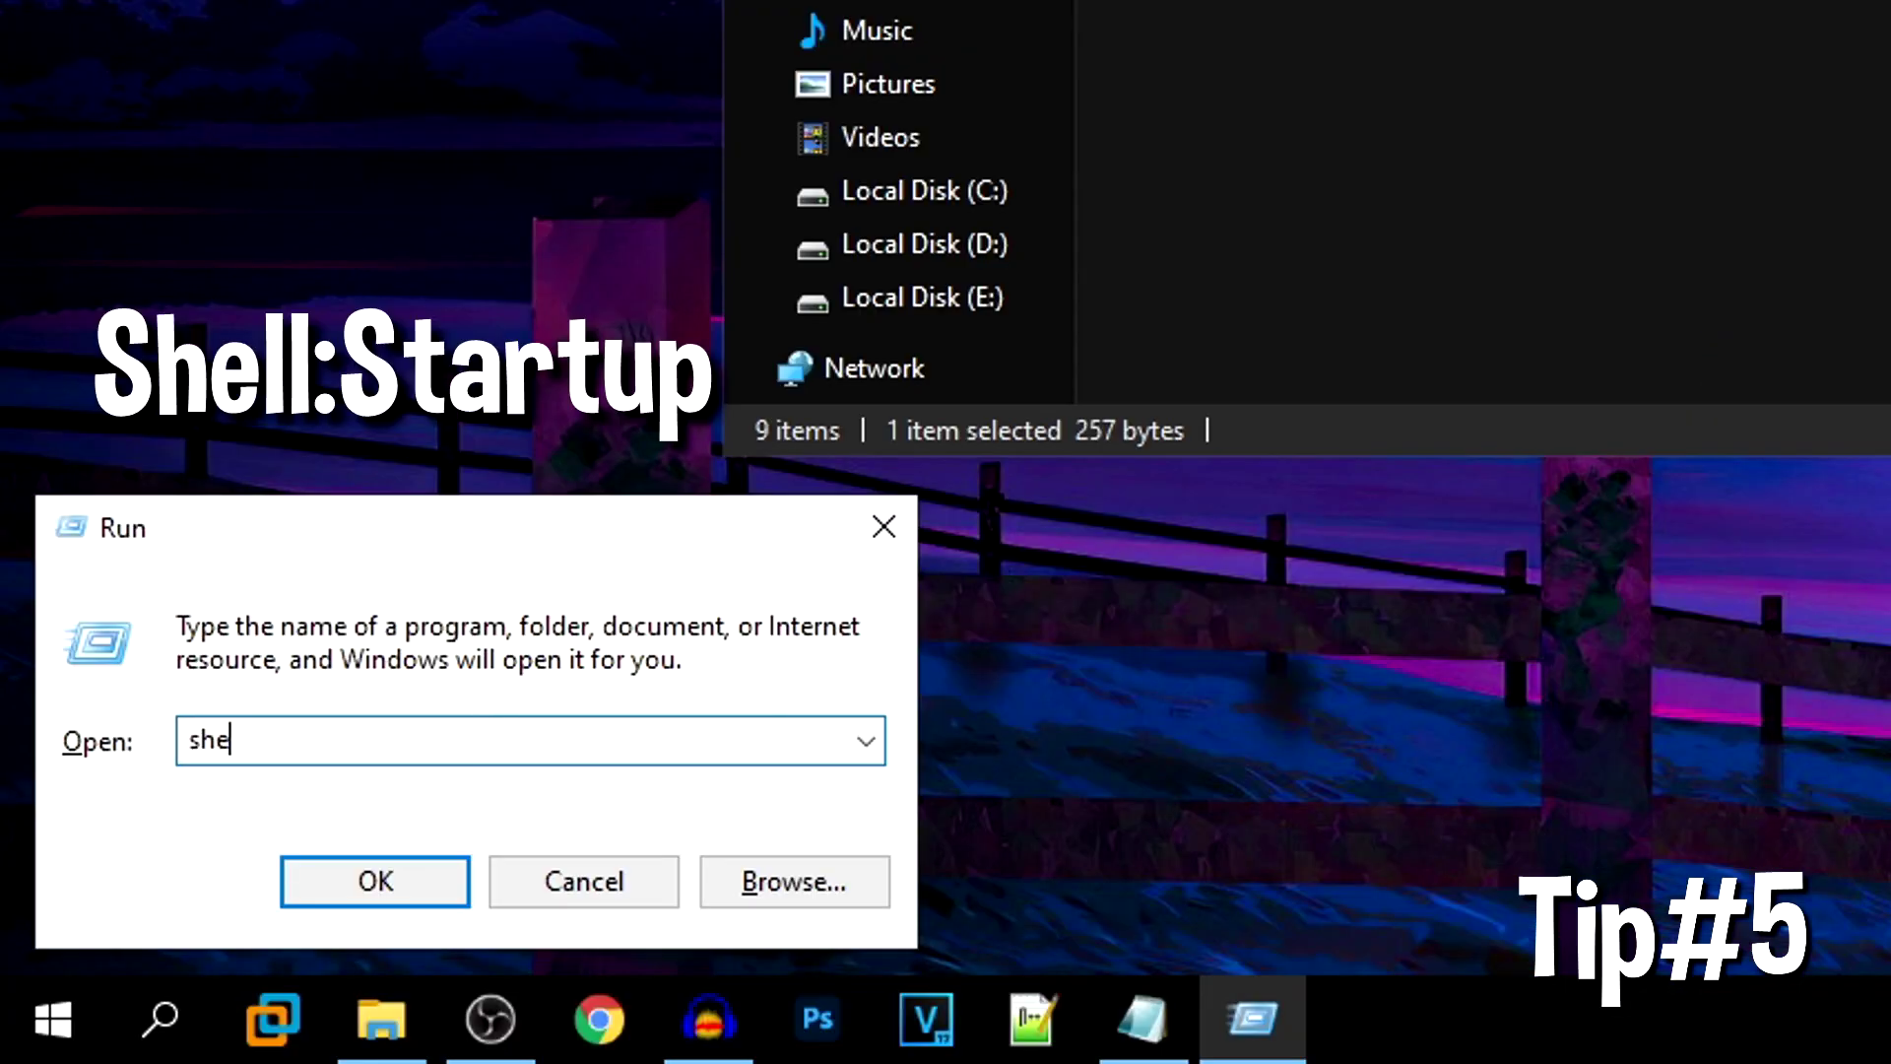
{"action": "type", "text": ":stra"}
{"action": "key", "text": "BackSpace"}
{"action": "key", "text": "BackSpace"}
{"action": "type", "text": "artup"}
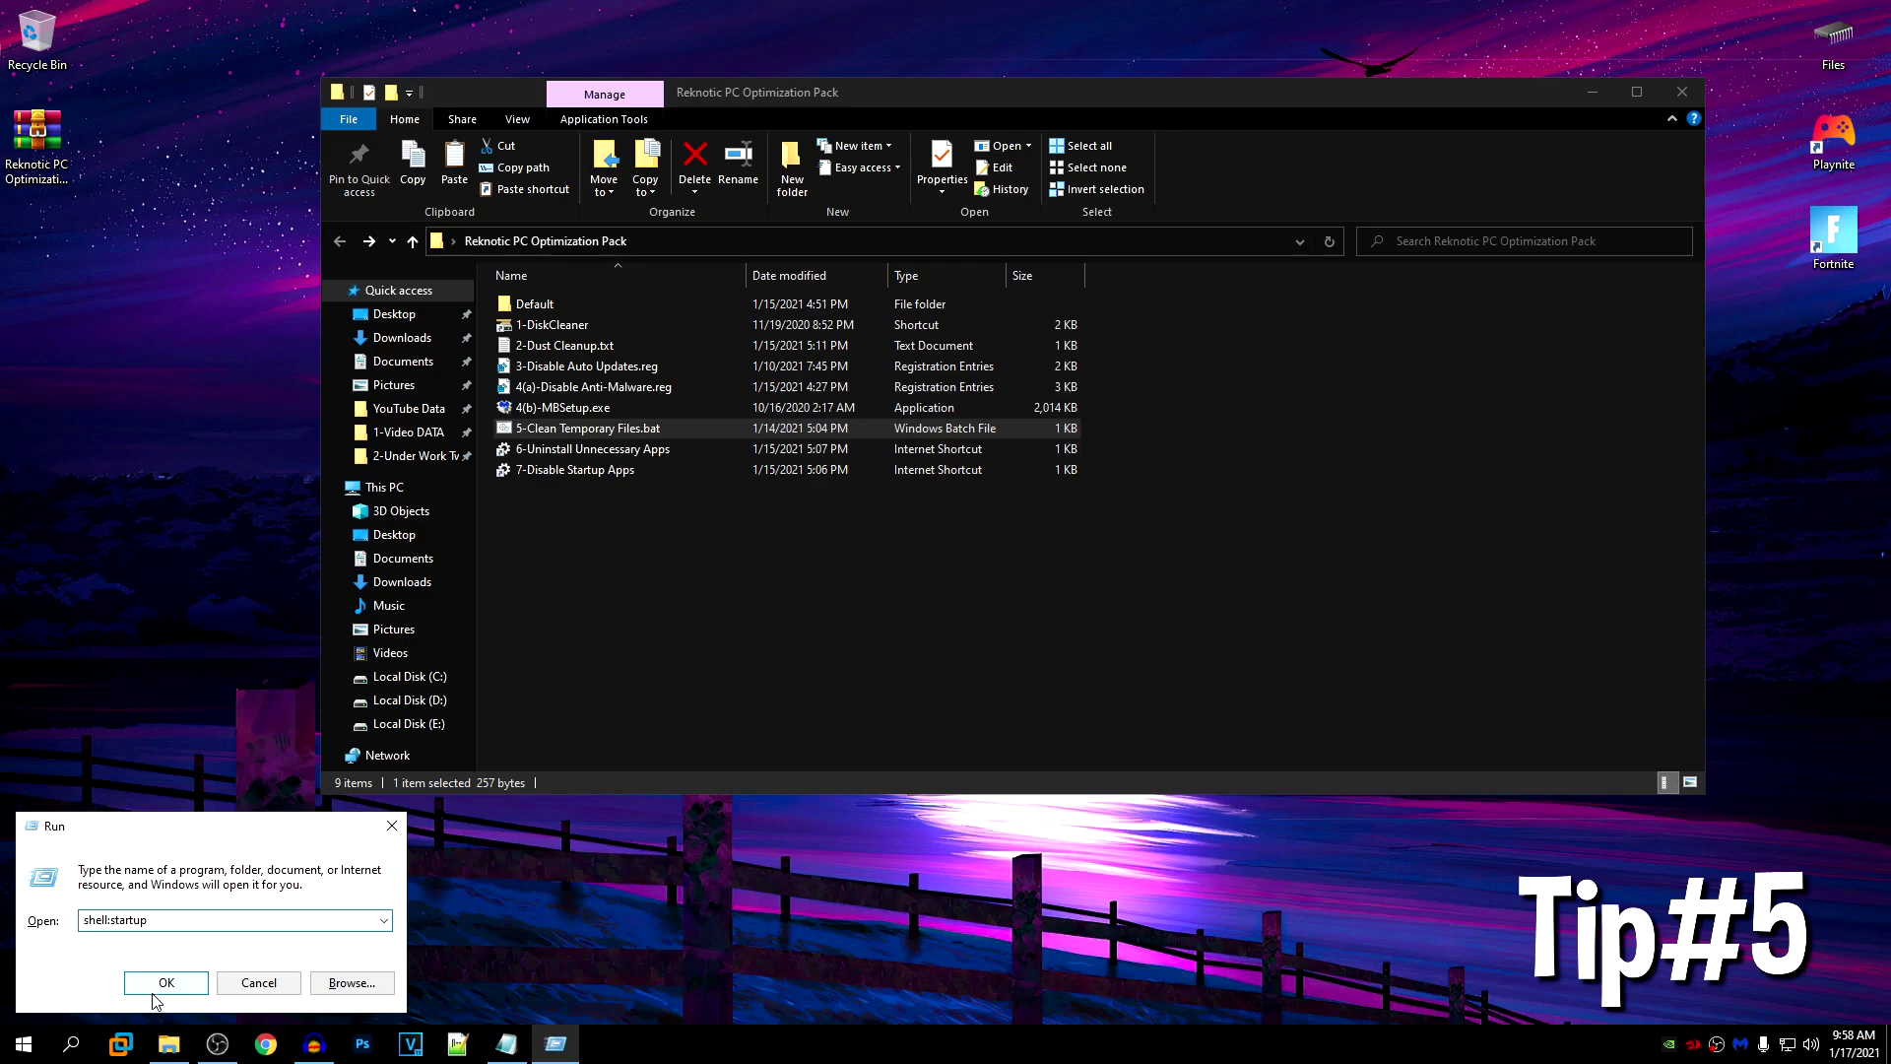
{"action": "left_click", "coordinate": [375, 880]}
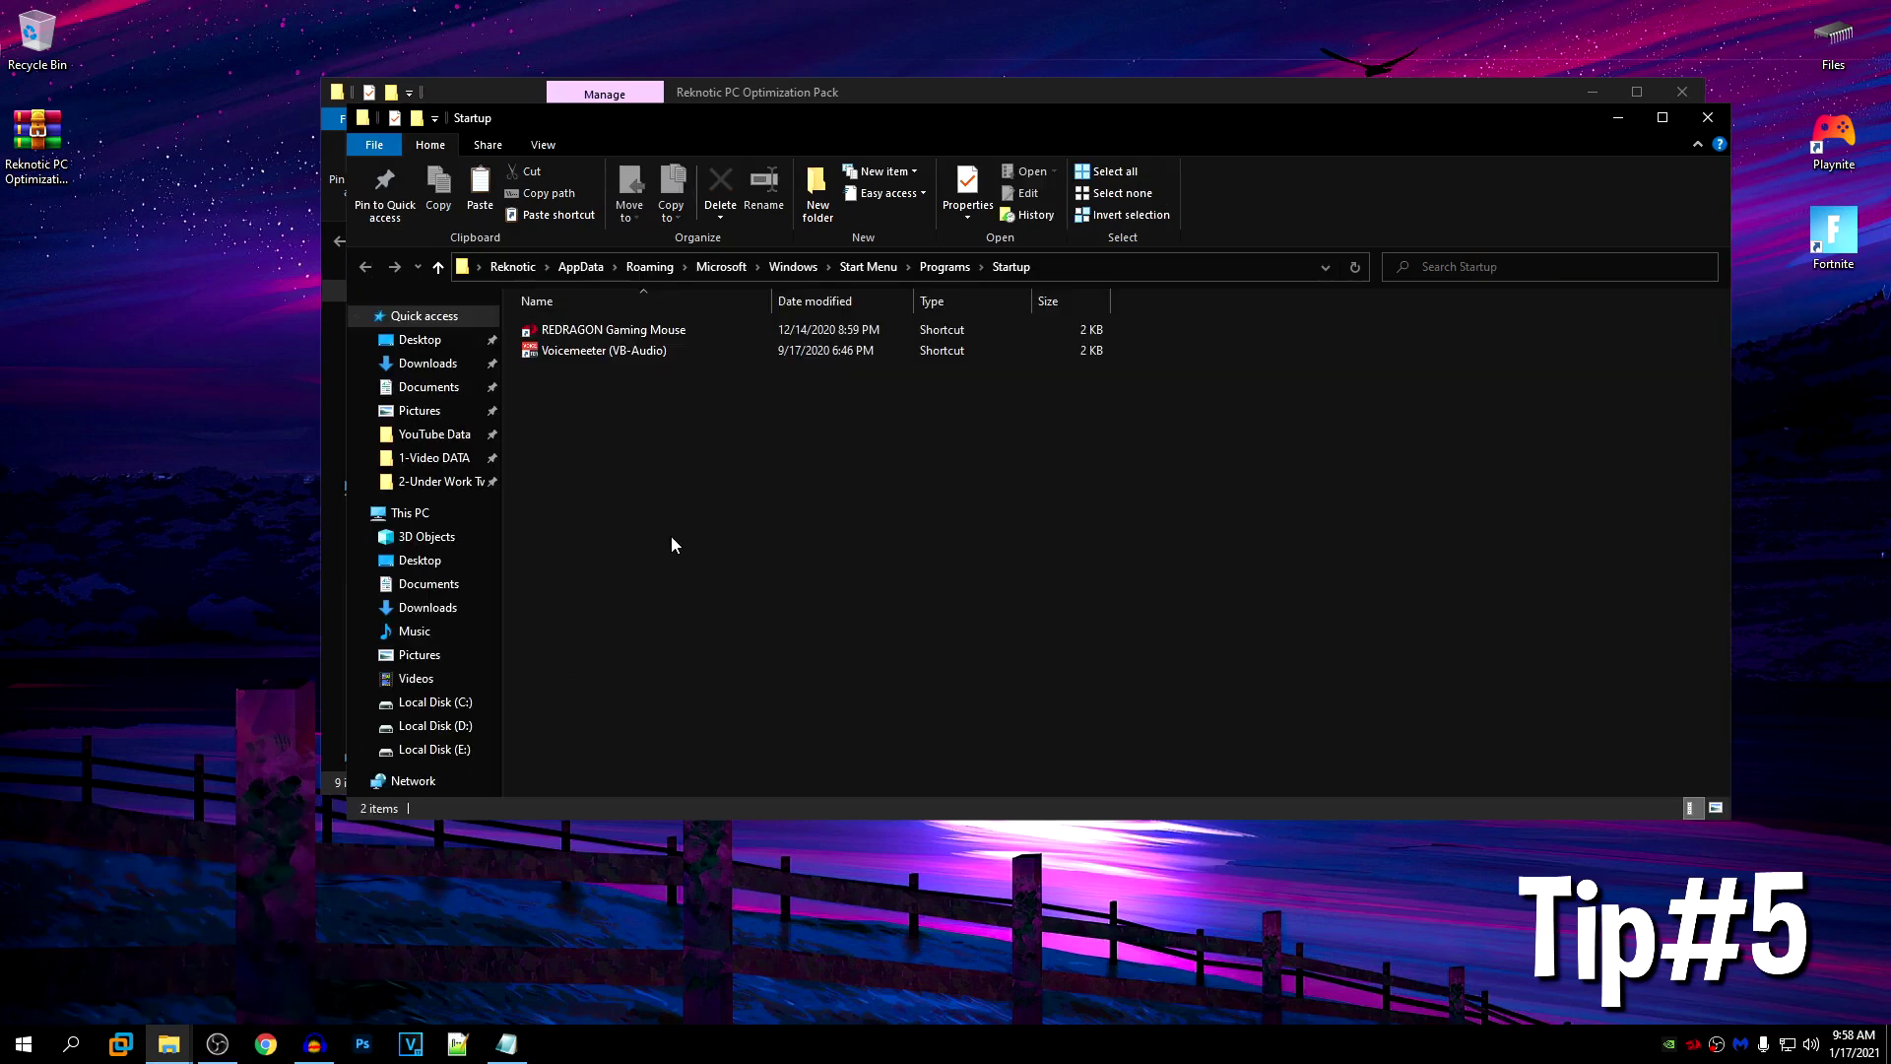
Step: Paste 5-Clean Temporary Files.bat into the Startup folder and run it from there
{"action": "right_click", "coordinate": [684, 479]}
{"action": "left_click", "coordinate": [745, 611]}
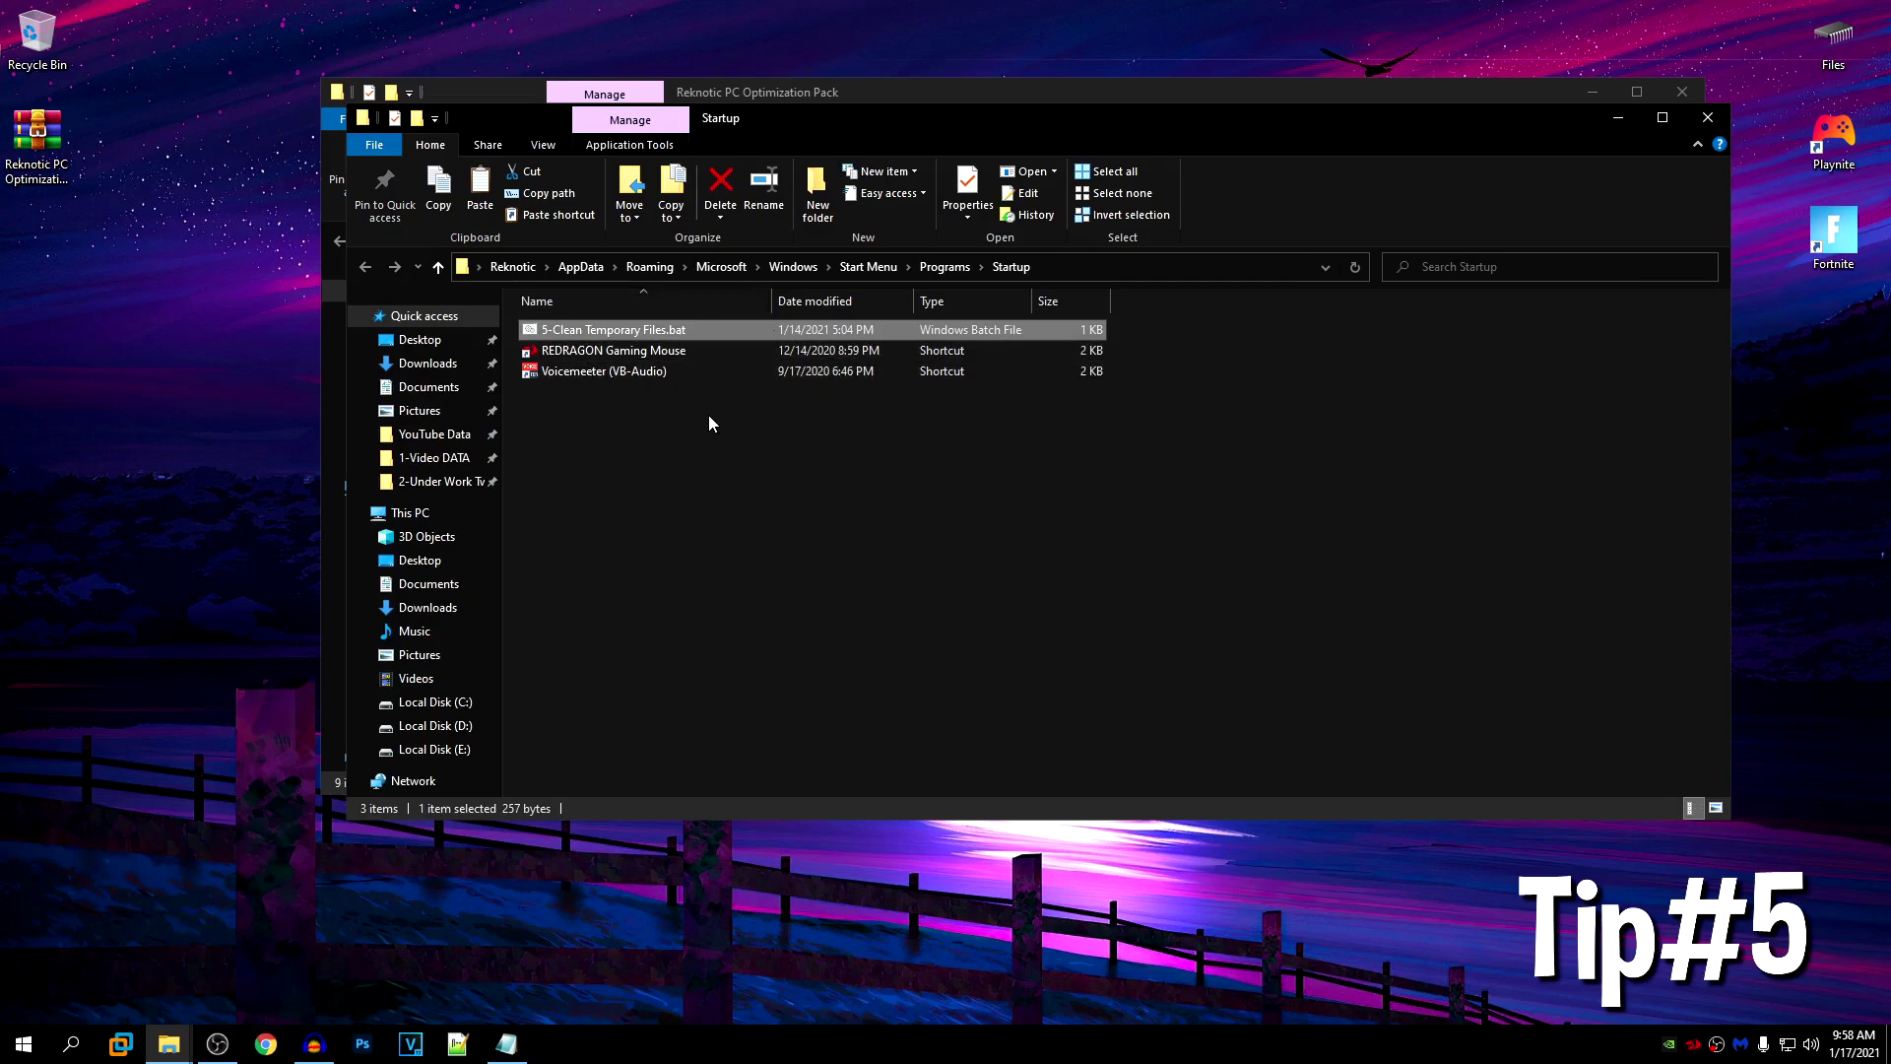
{"action": "right_click", "coordinate": [654, 333]}
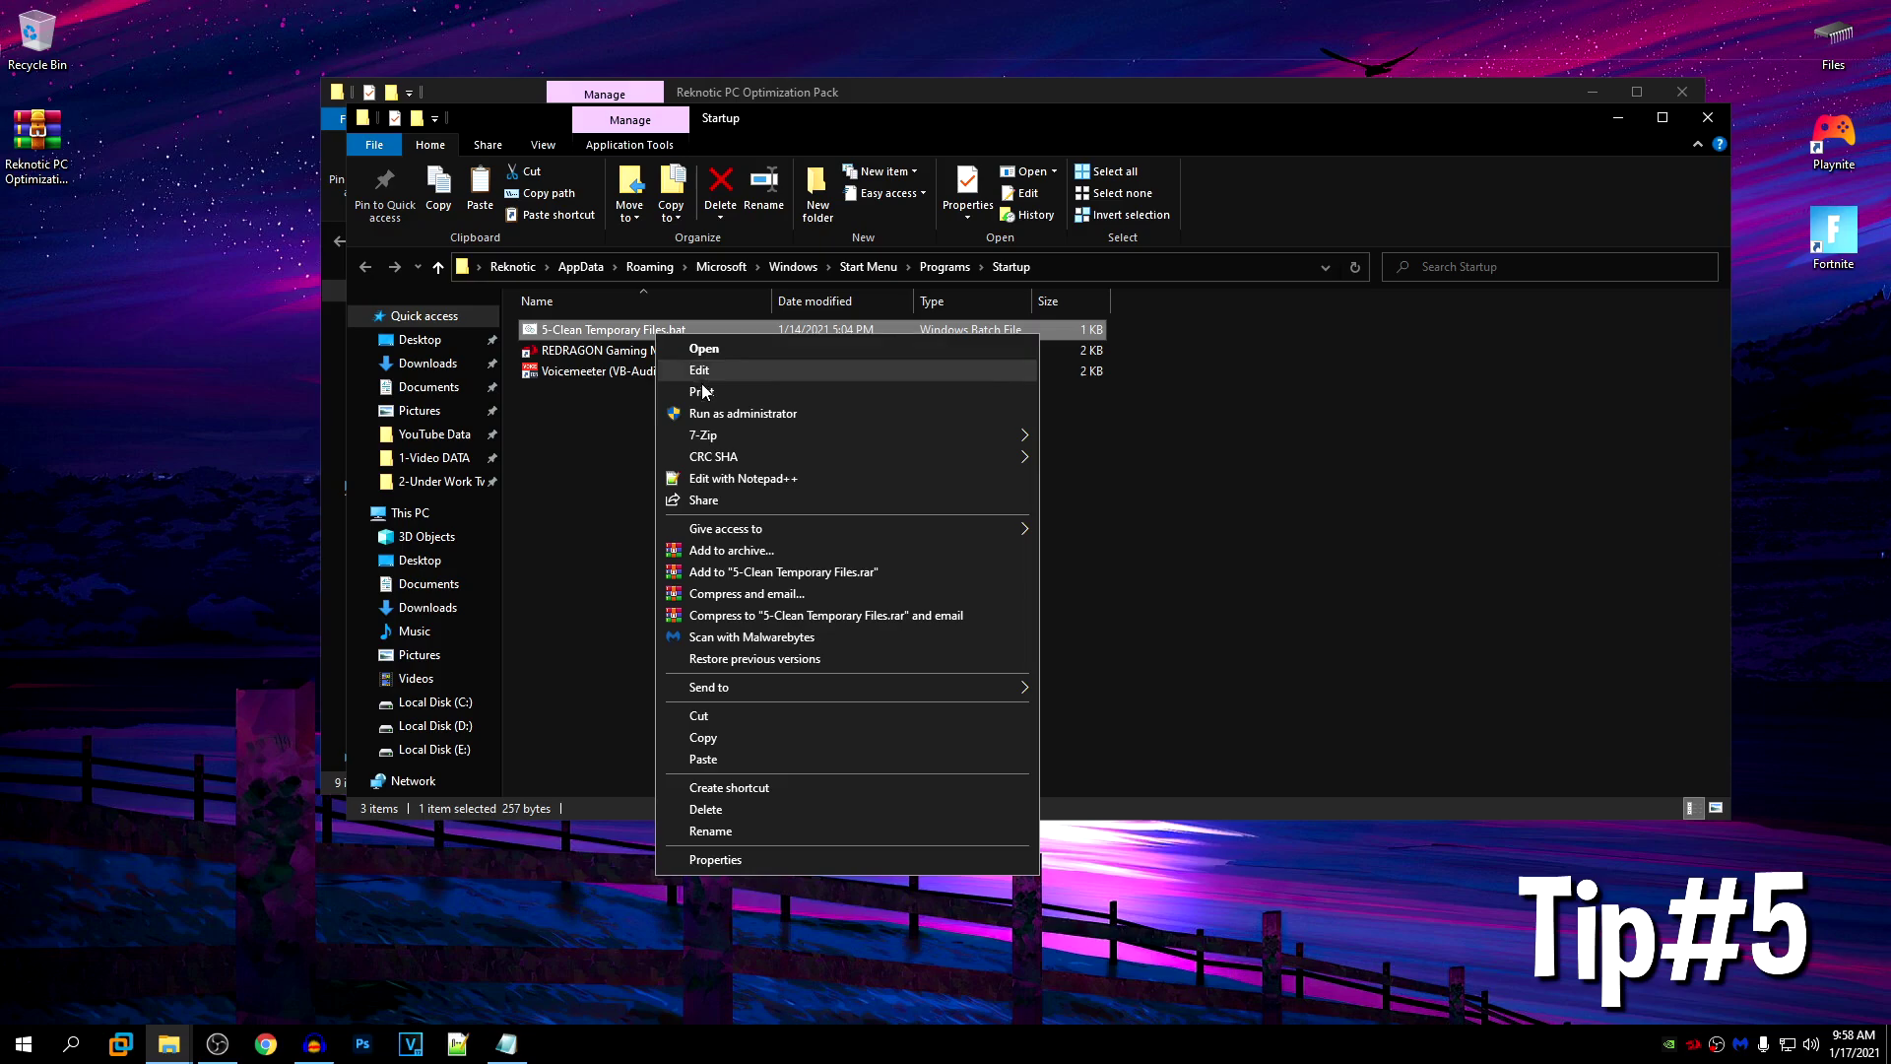
{"action": "left_click", "coordinate": [740, 412]}
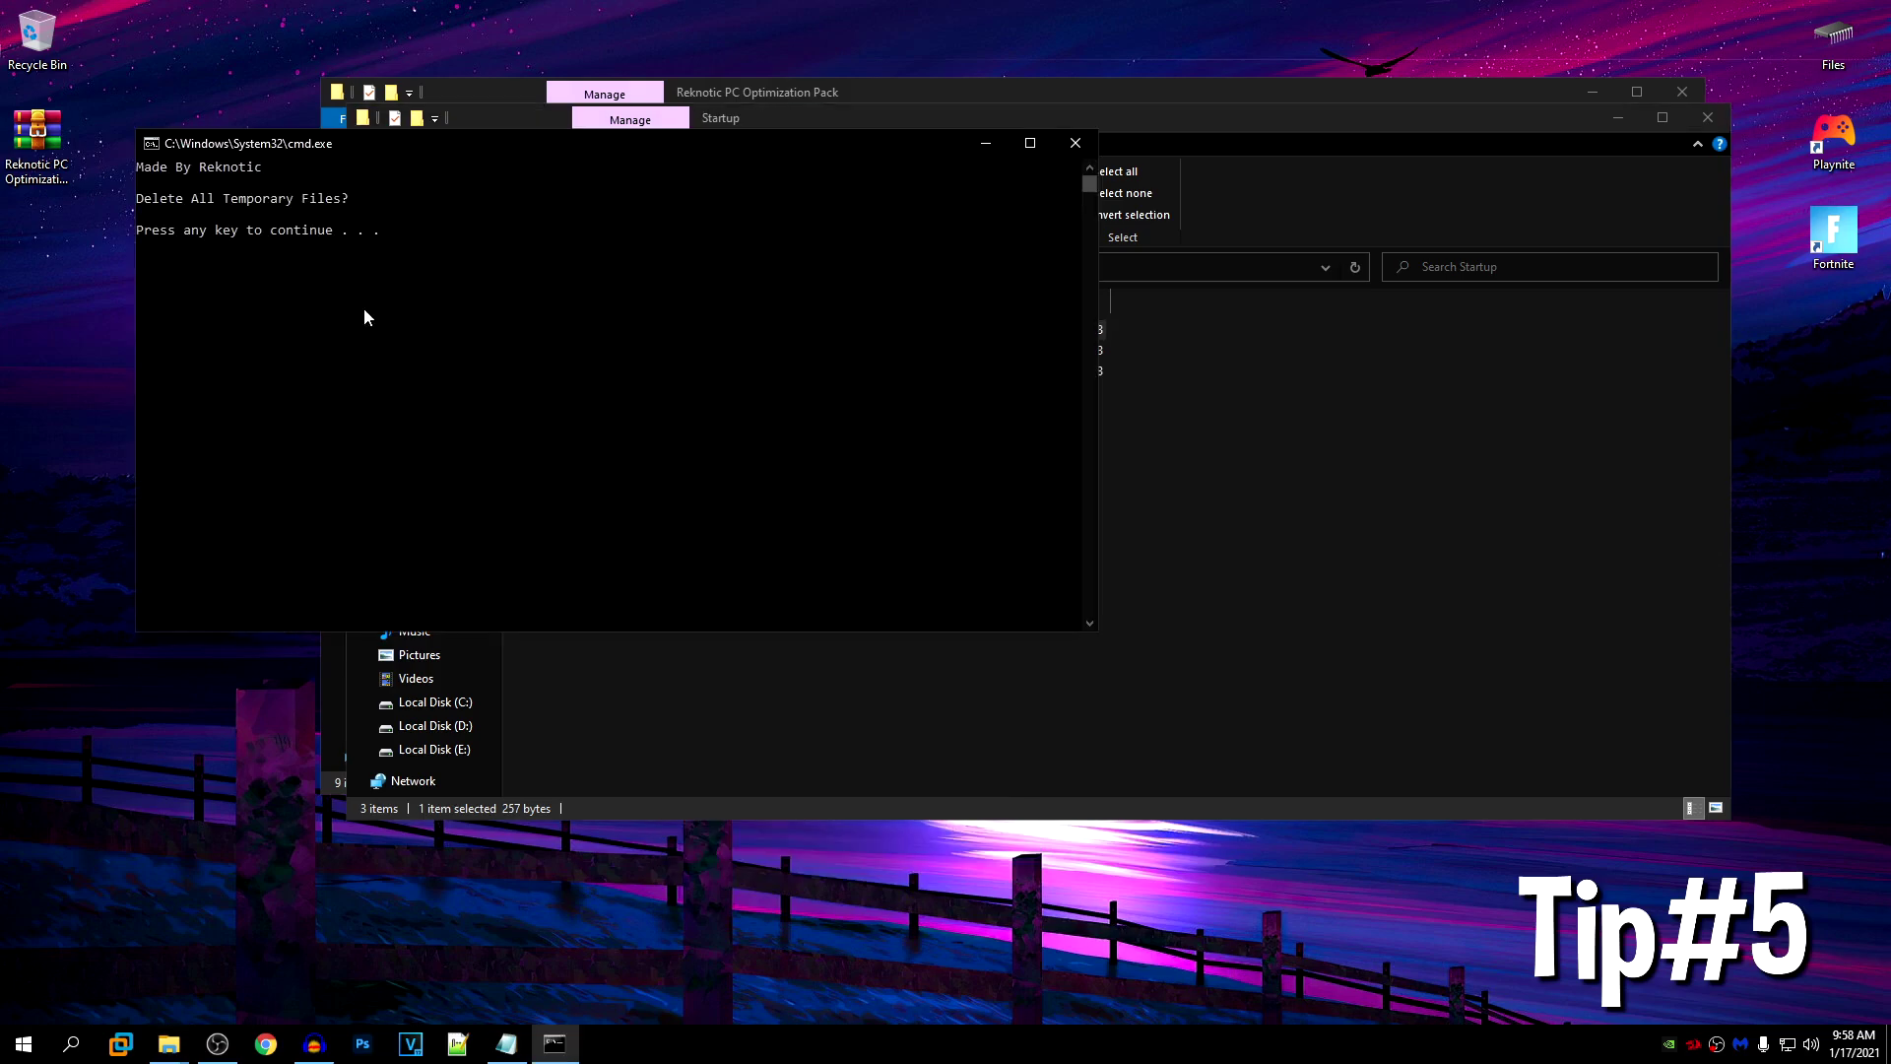
Step: Let the cleaner delete the temporary files, then close the Startup window
{"action": "key", "text": "Return"}
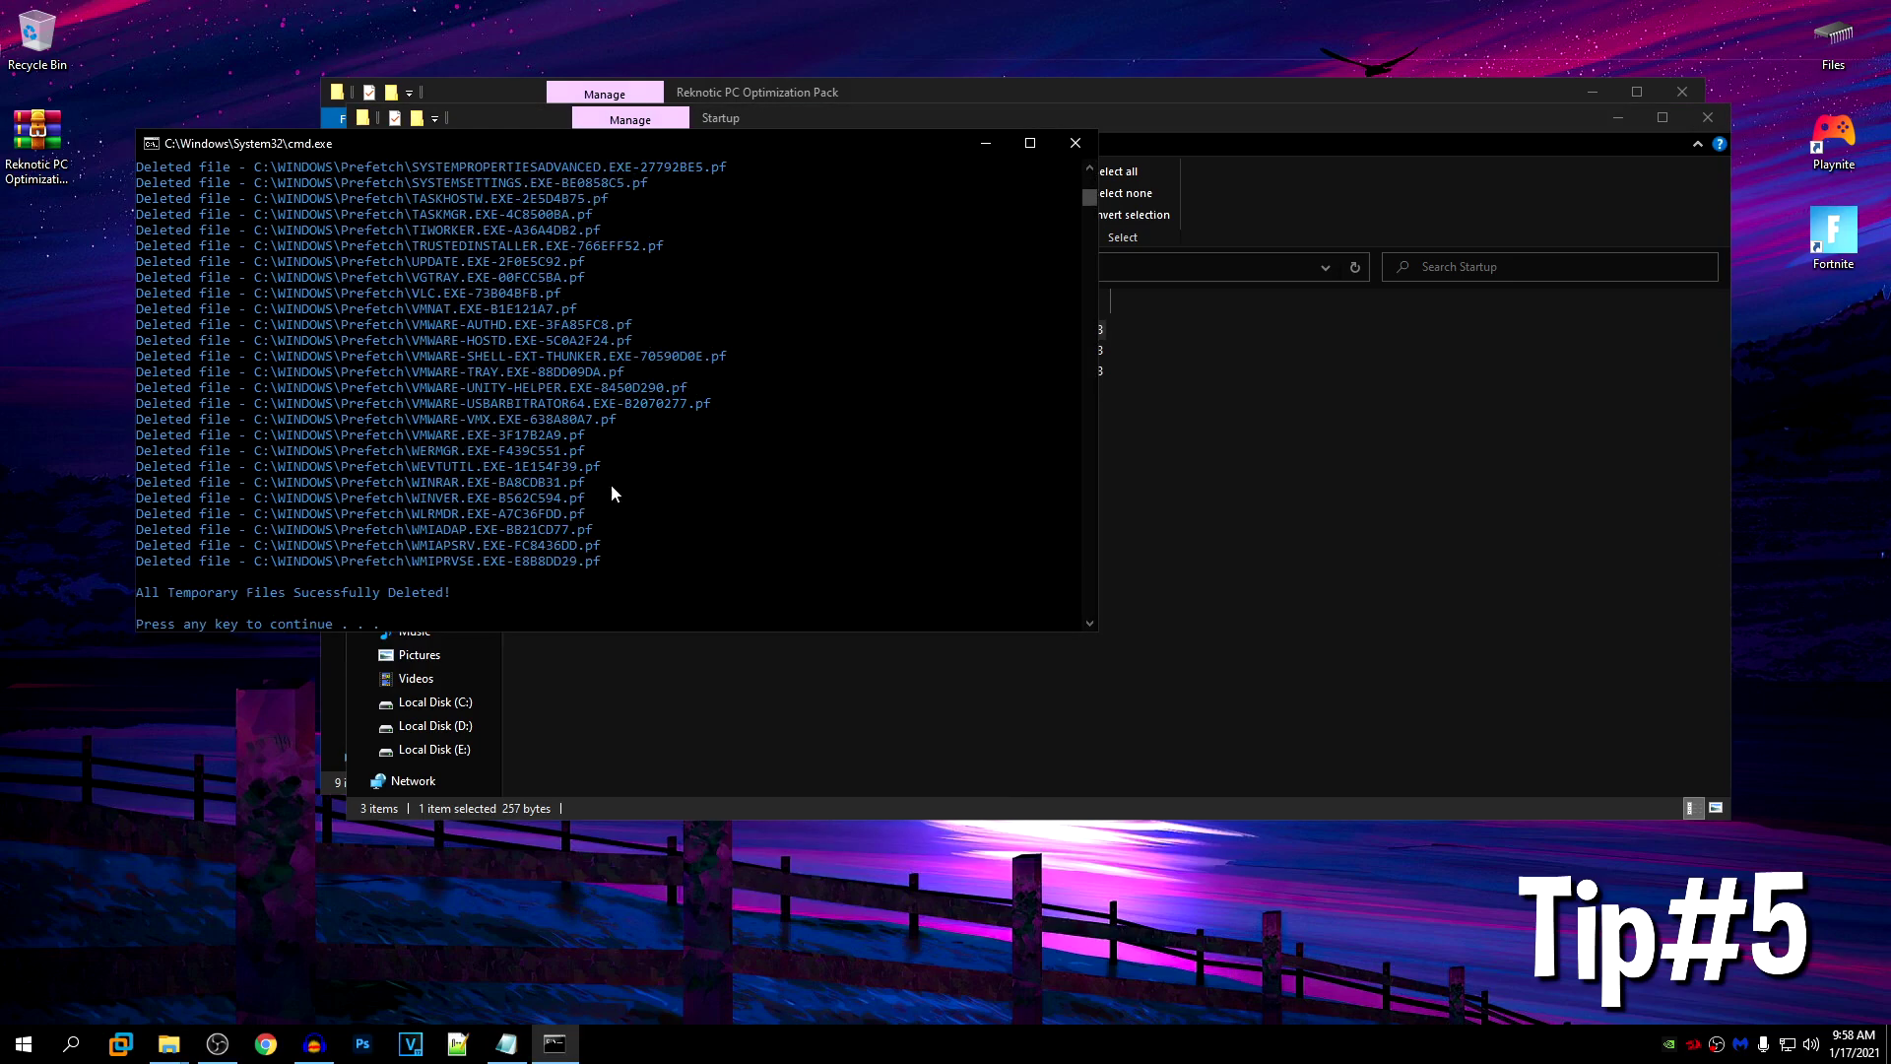
{"action": "key", "text": "Return"}
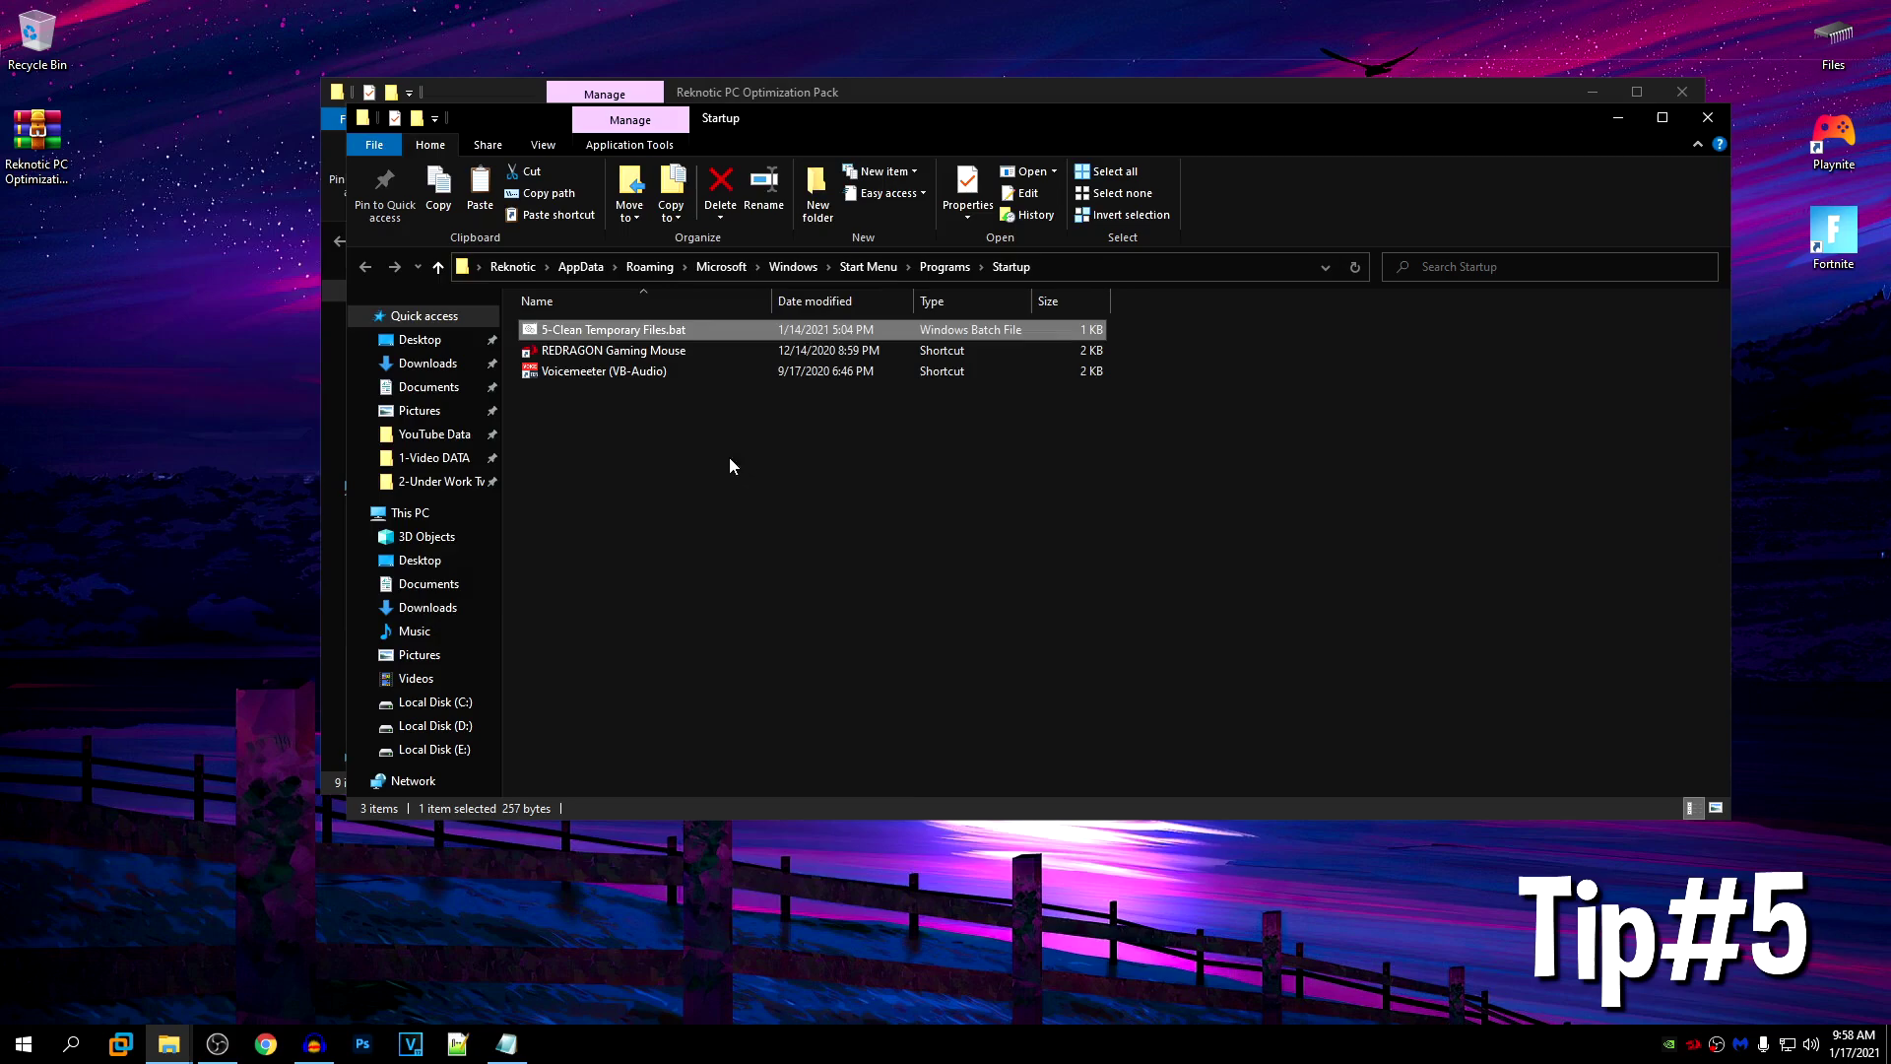
{"action": "left_click", "coordinate": [1708, 117]}
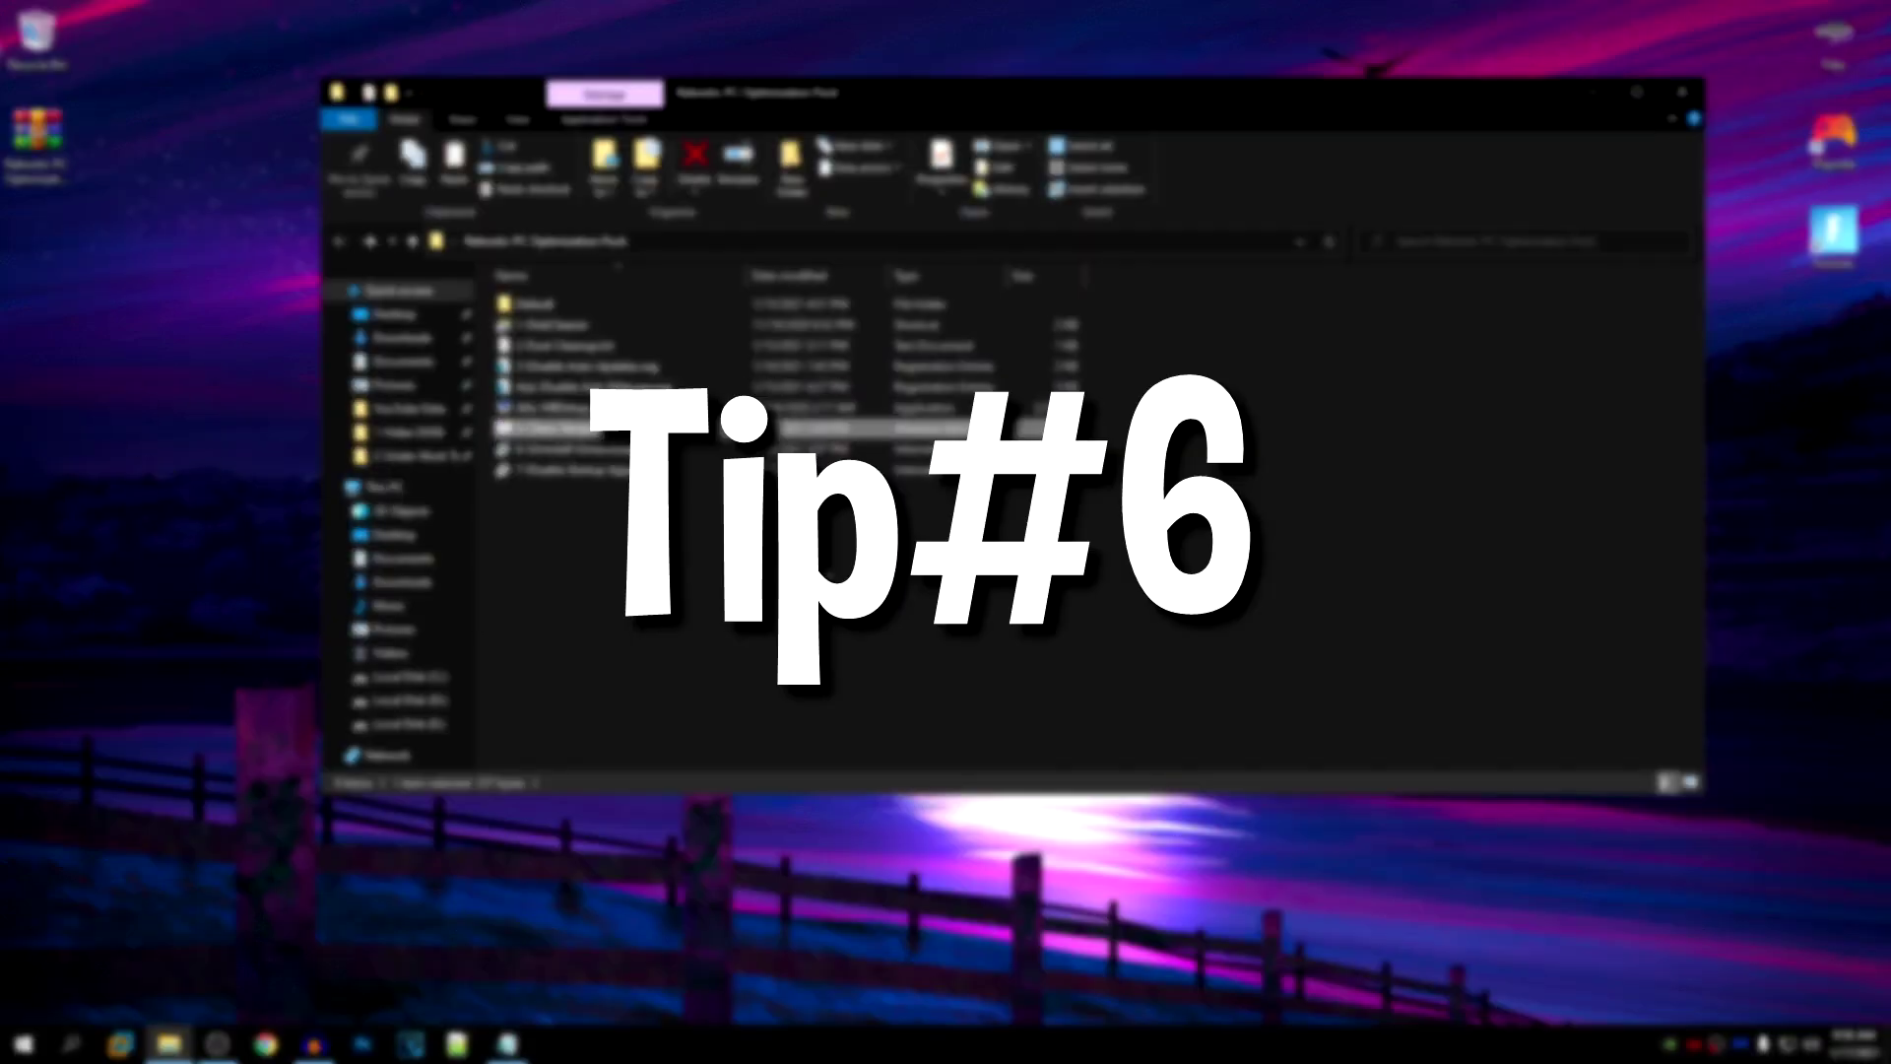
{"action": "left_click", "coordinate": [565, 455]}
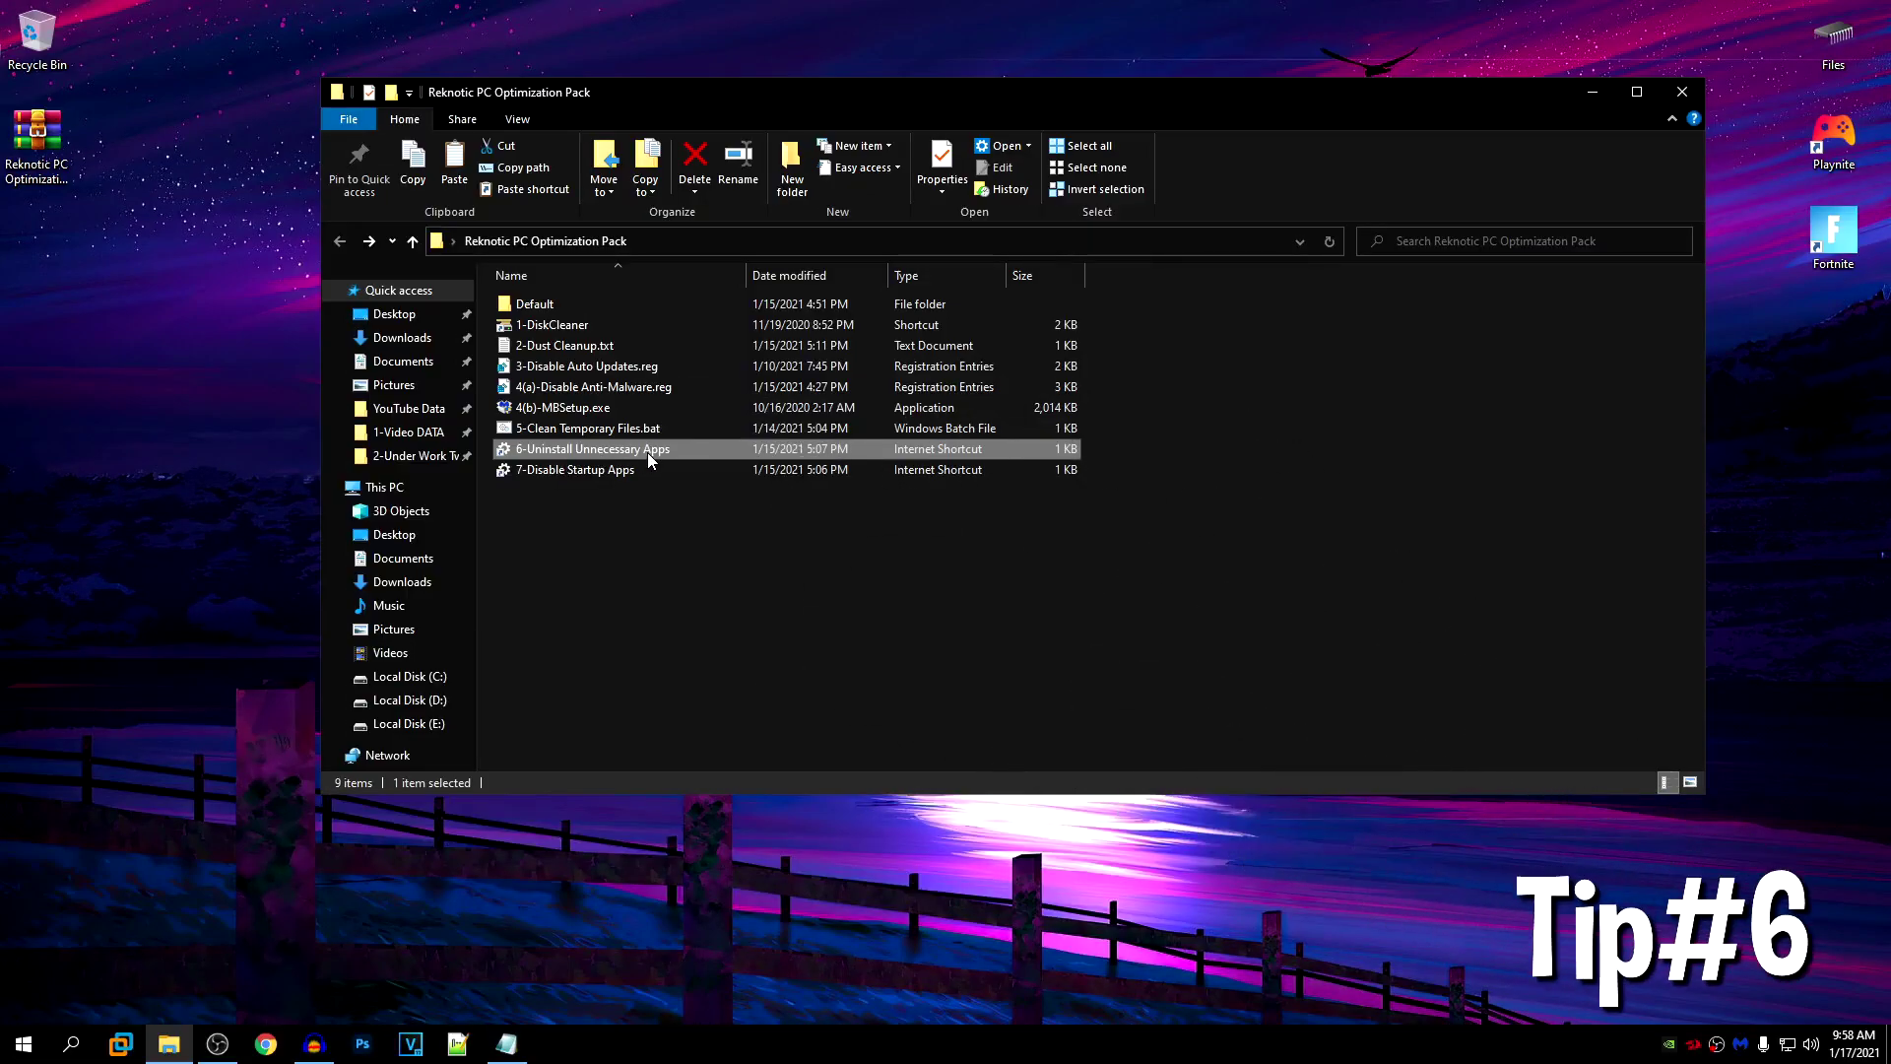
{"action": "double_click", "coordinate": [648, 452]}
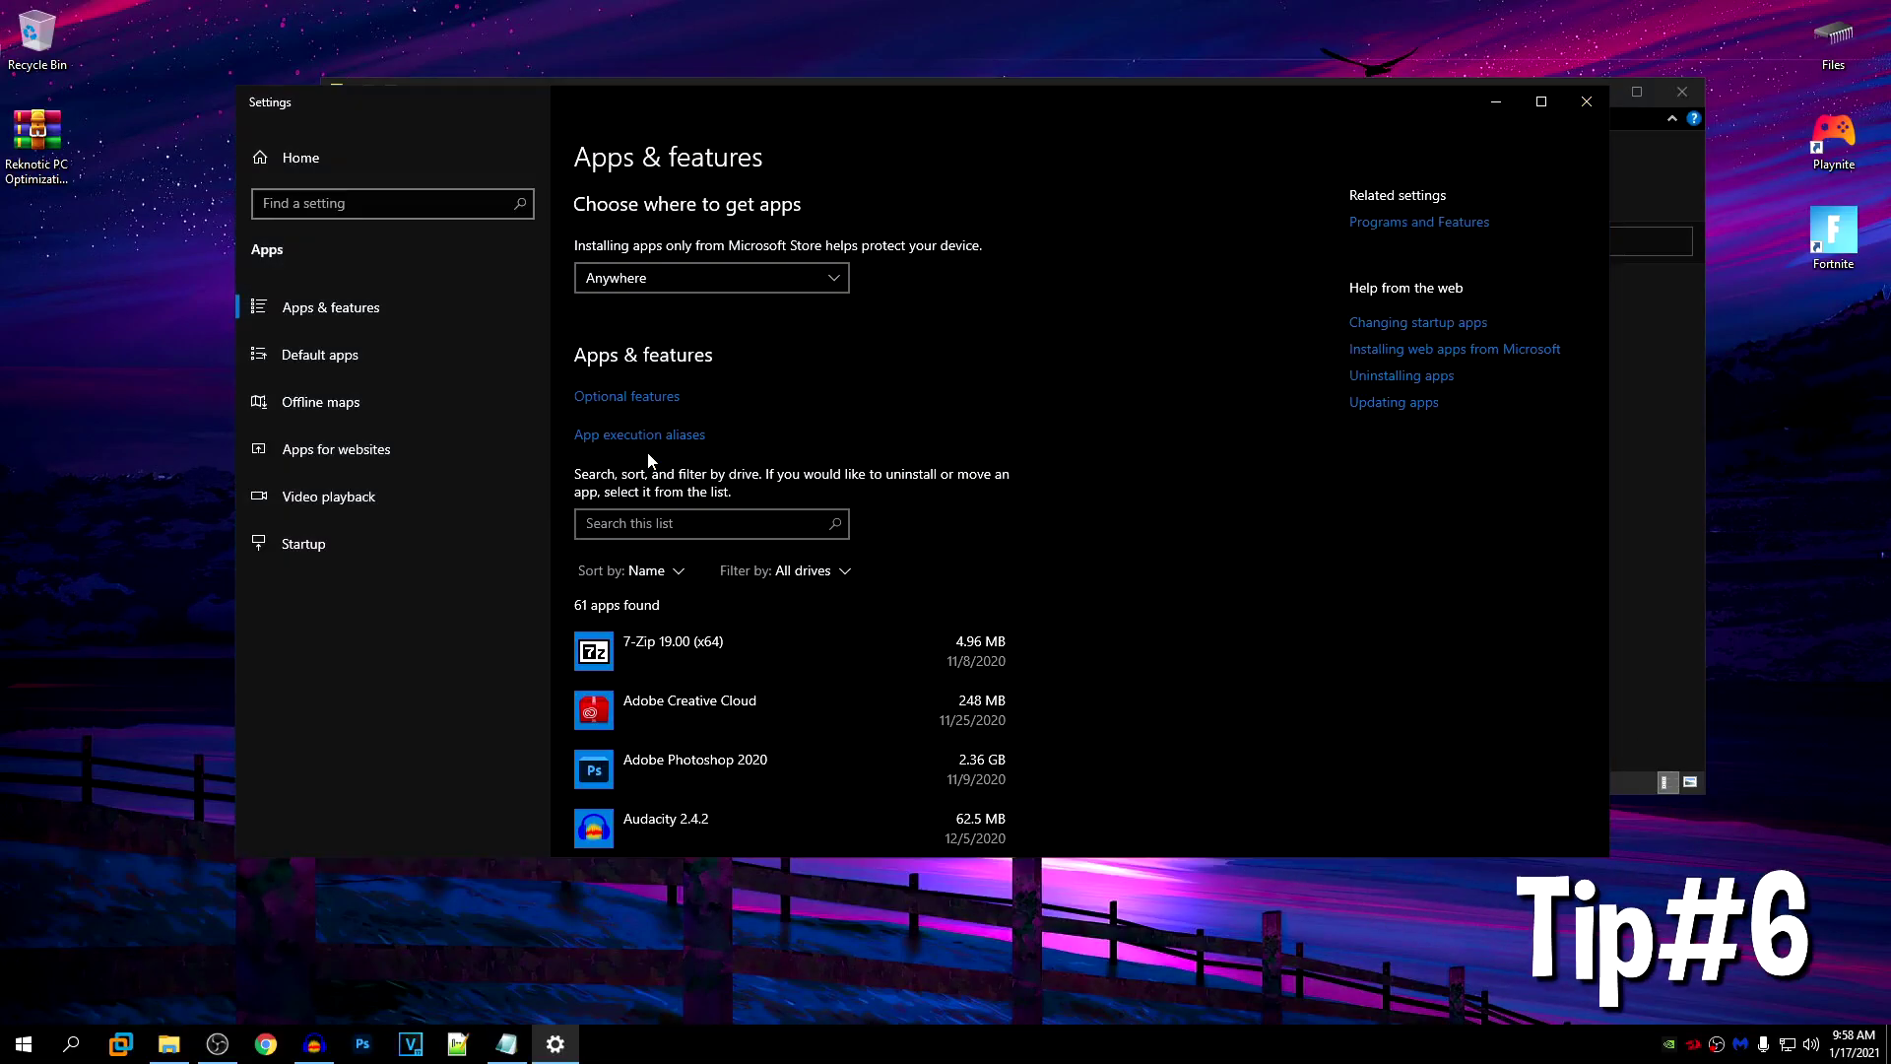
{"action": "scroll", "coordinate": [743, 573], "scroll_direction": "down", "scroll_amount": 7}
{"action": "scroll", "coordinate": [736, 591], "scroll_direction": "down", "scroll_amount": 6}
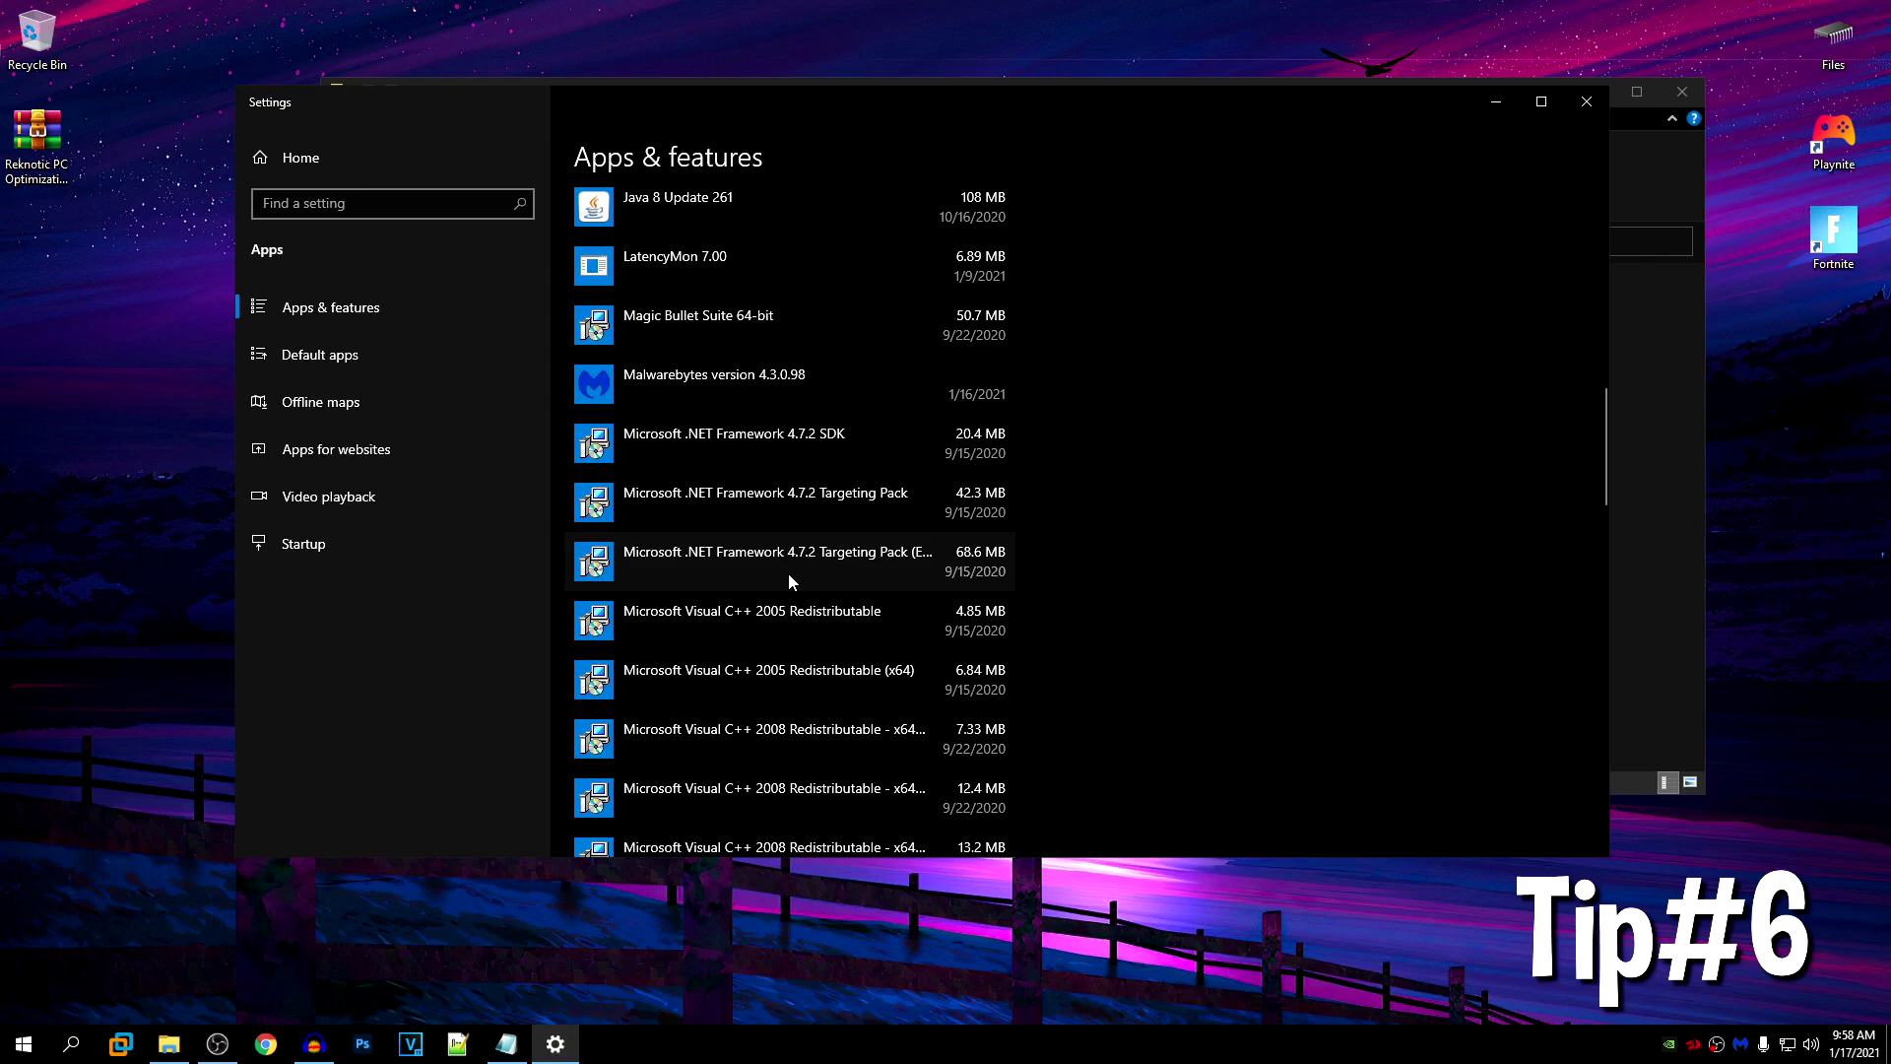
{"action": "scroll", "coordinate": [788, 581], "scroll_direction": "down", "scroll_amount": 8}
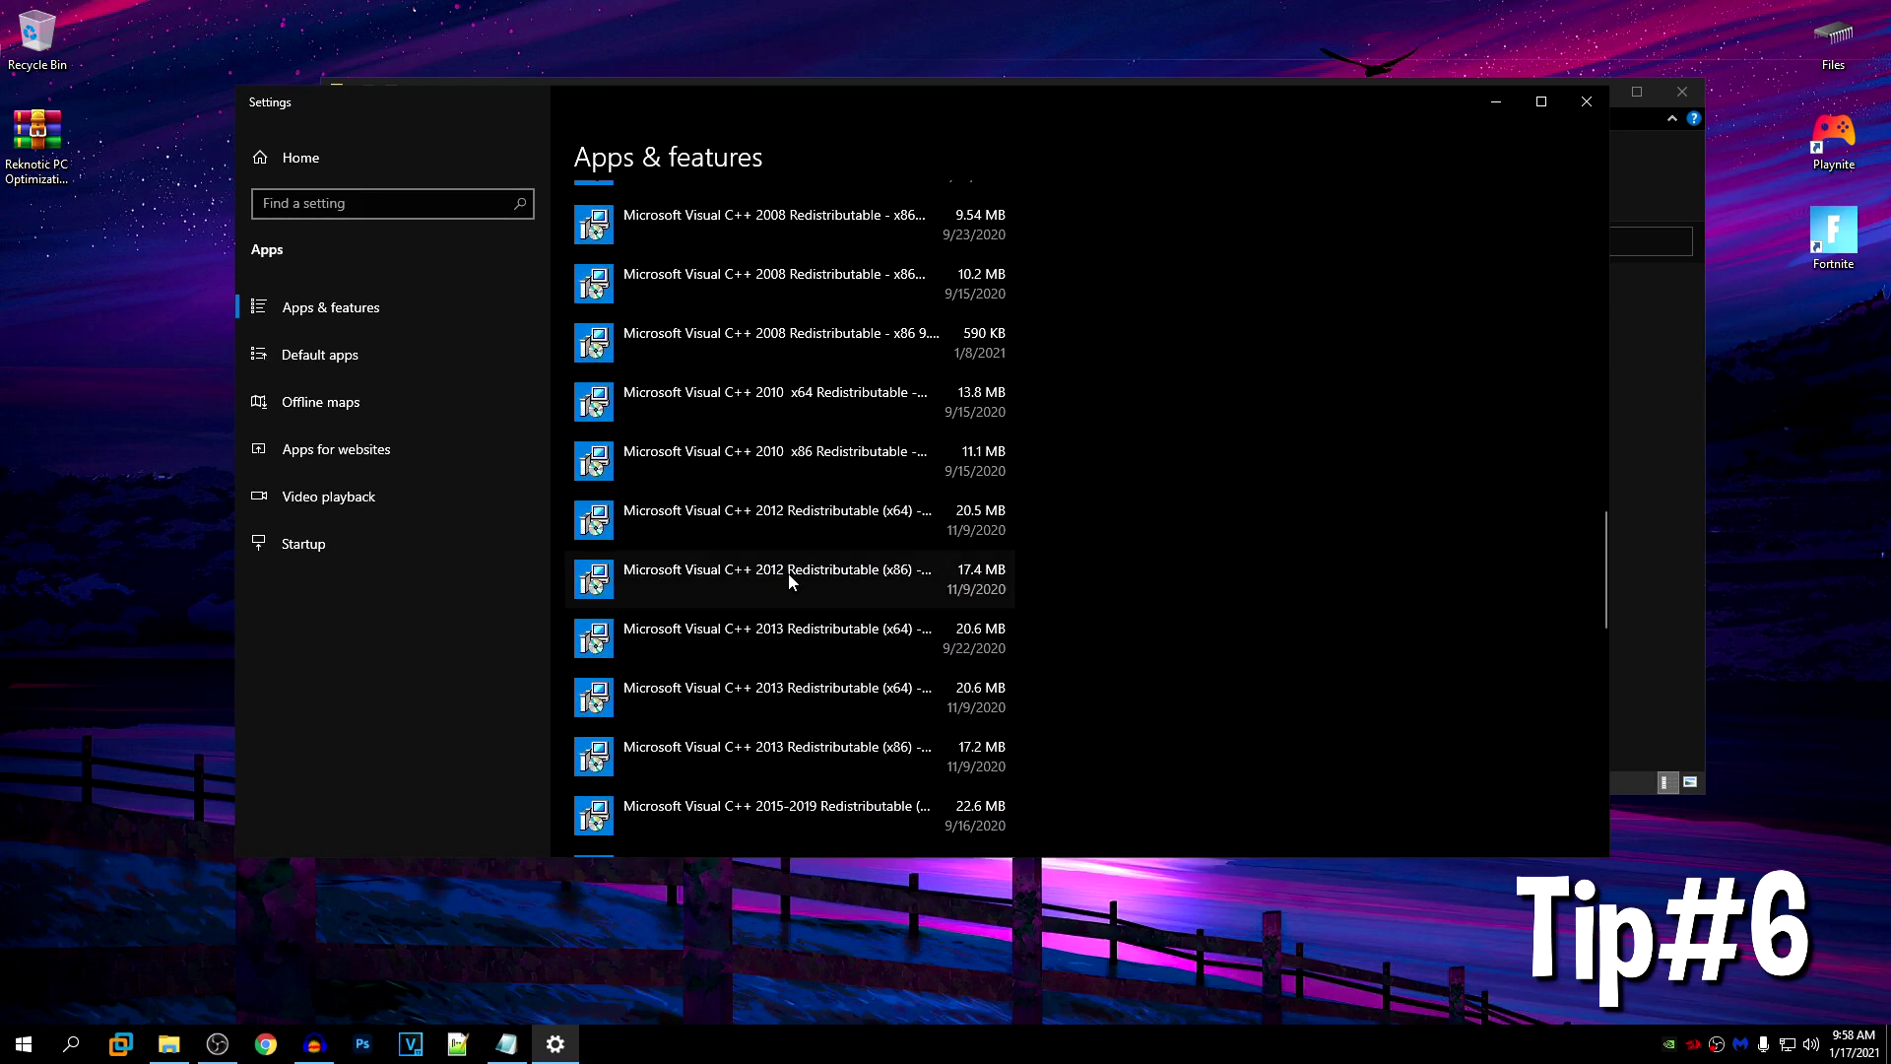
{"action": "scroll", "coordinate": [788, 579], "scroll_direction": "down", "scroll_amount": 10}
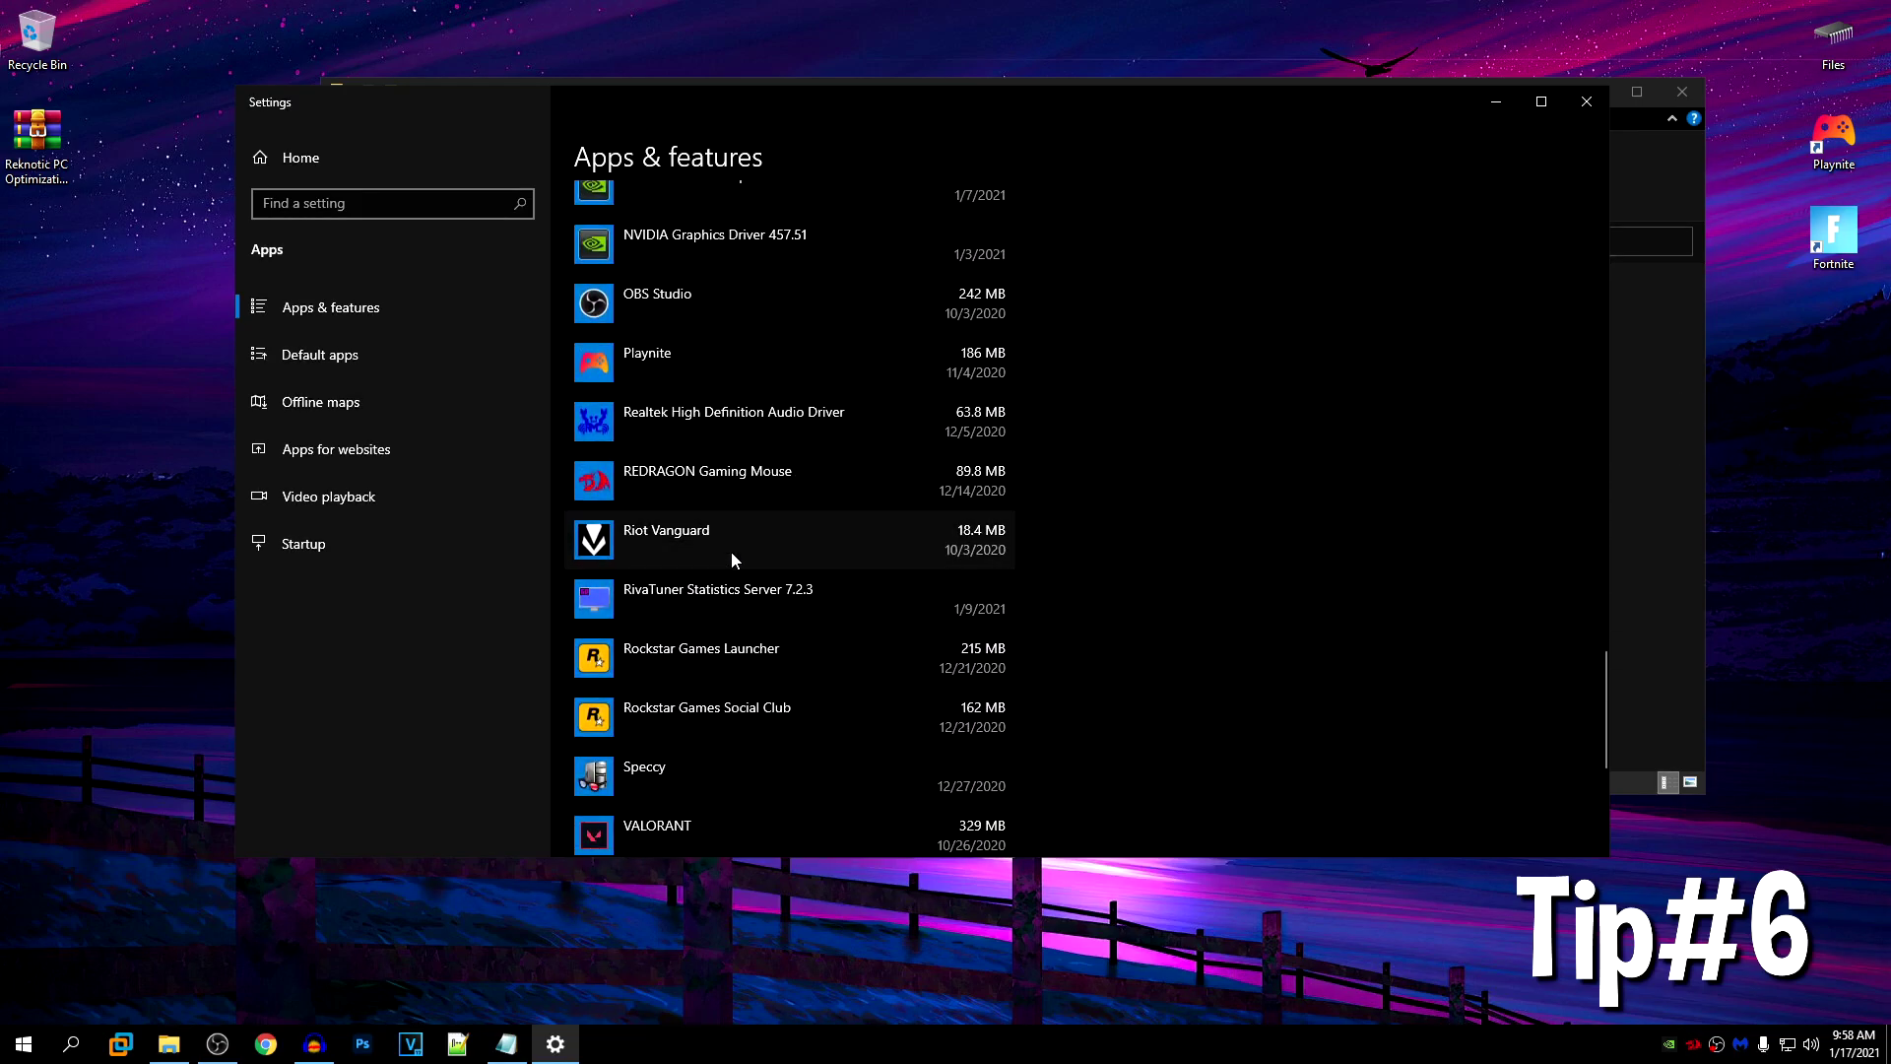
{"action": "scroll", "coordinate": [758, 576], "scroll_direction": "down", "scroll_amount": 5}
{"action": "scroll", "coordinate": [796, 591], "scroll_direction": "up", "scroll_amount": 10}
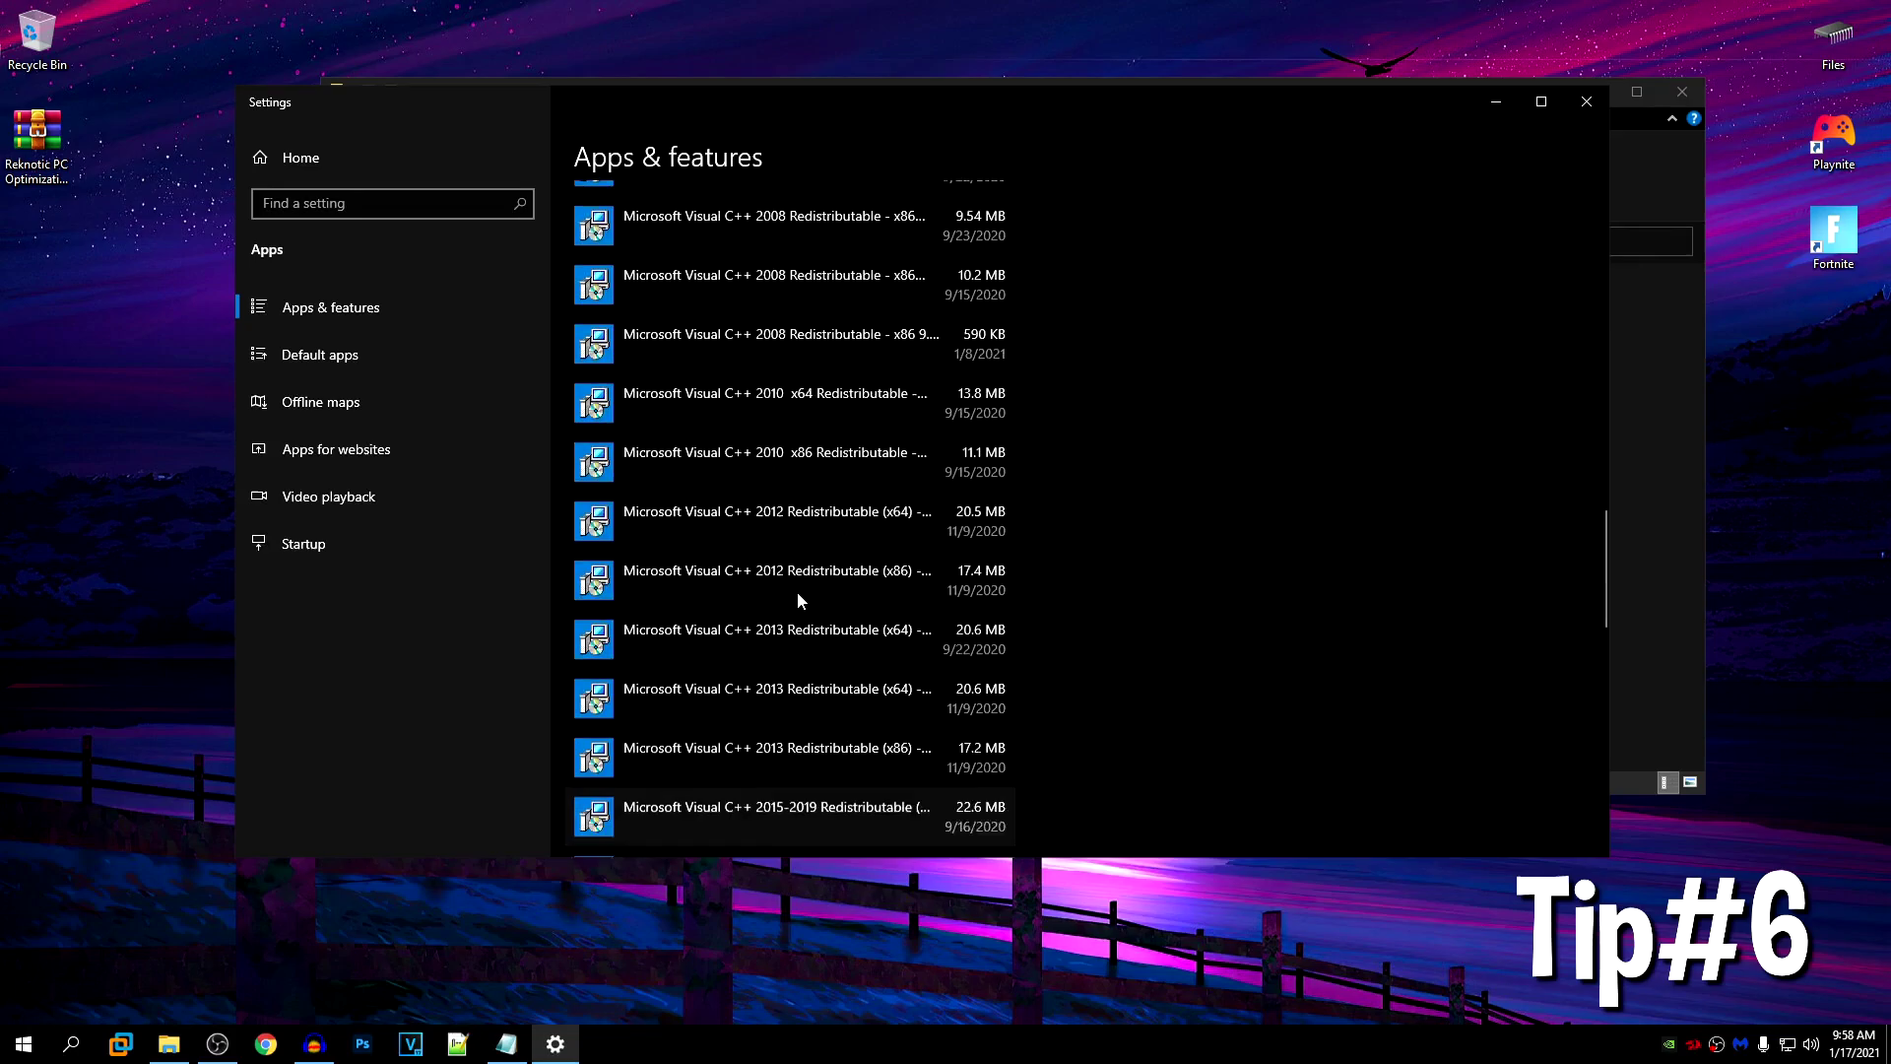
{"action": "scroll", "coordinate": [798, 589], "scroll_direction": "up", "scroll_amount": 15}
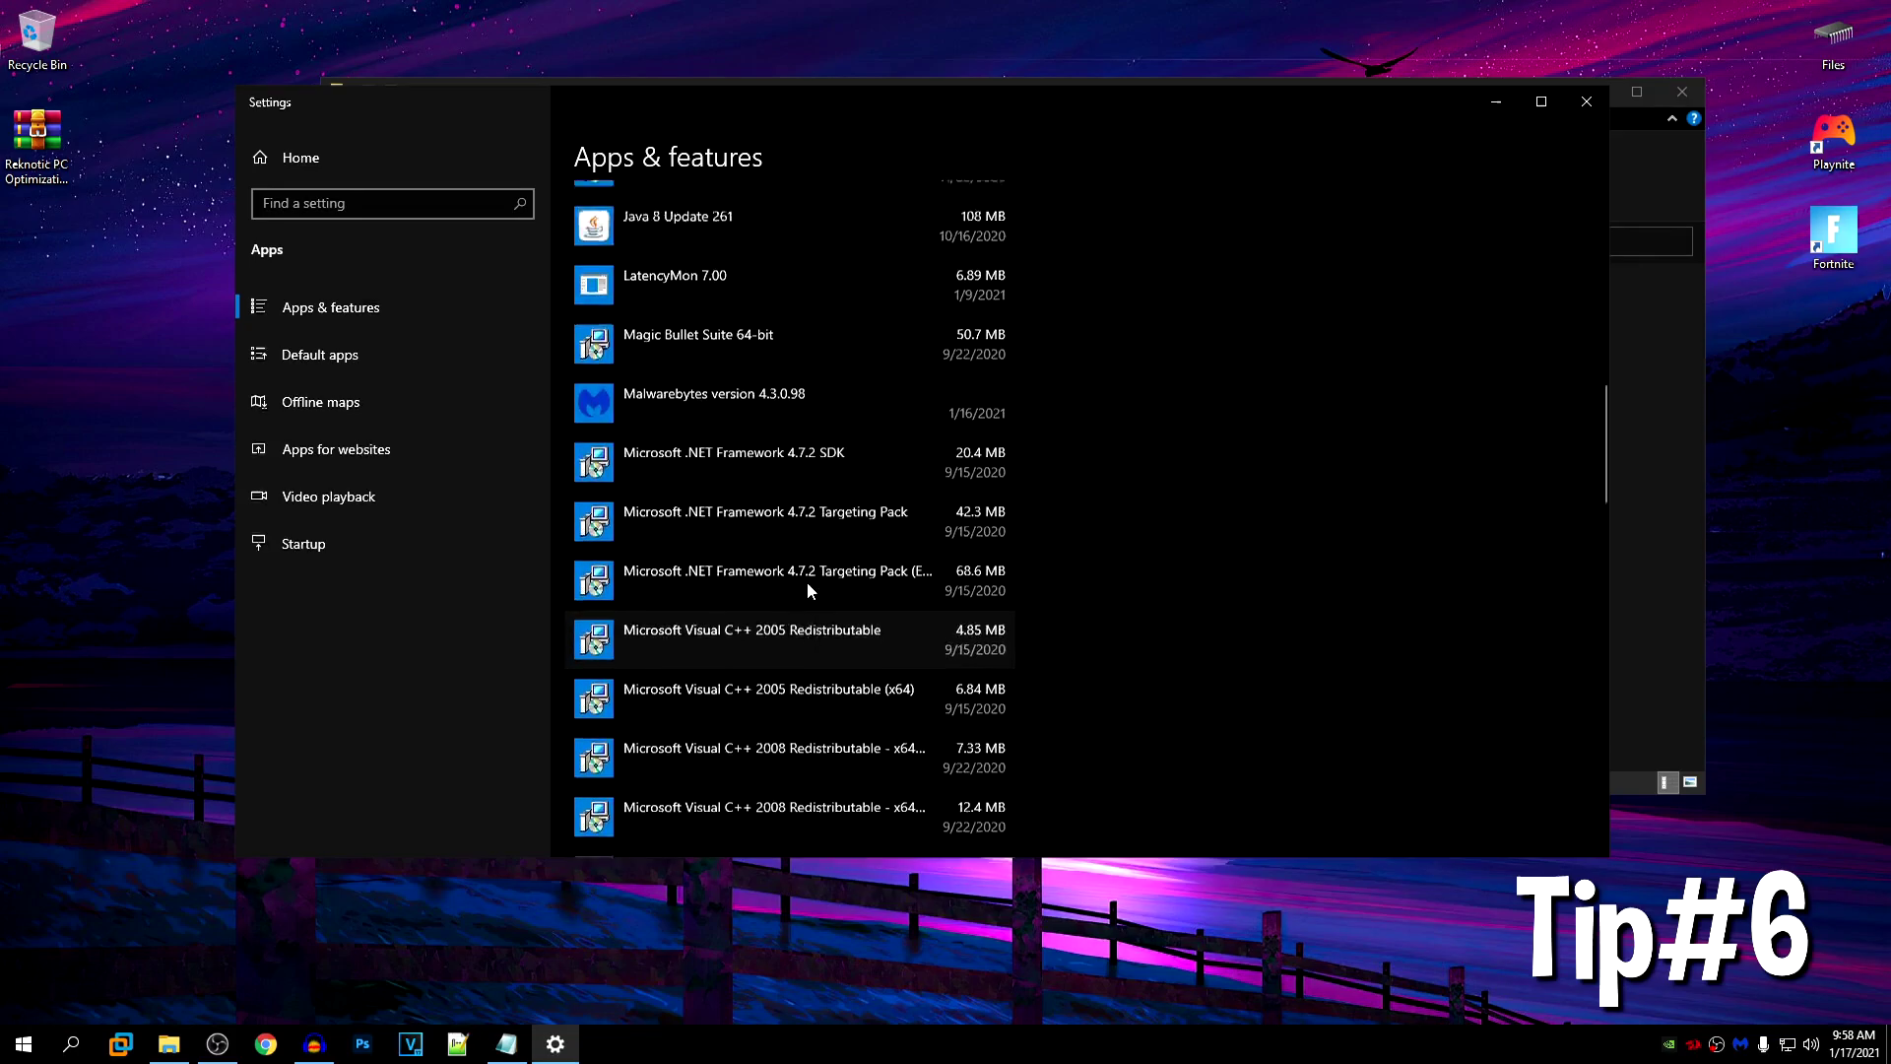
{"action": "left_click", "coordinate": [1595, 105]}
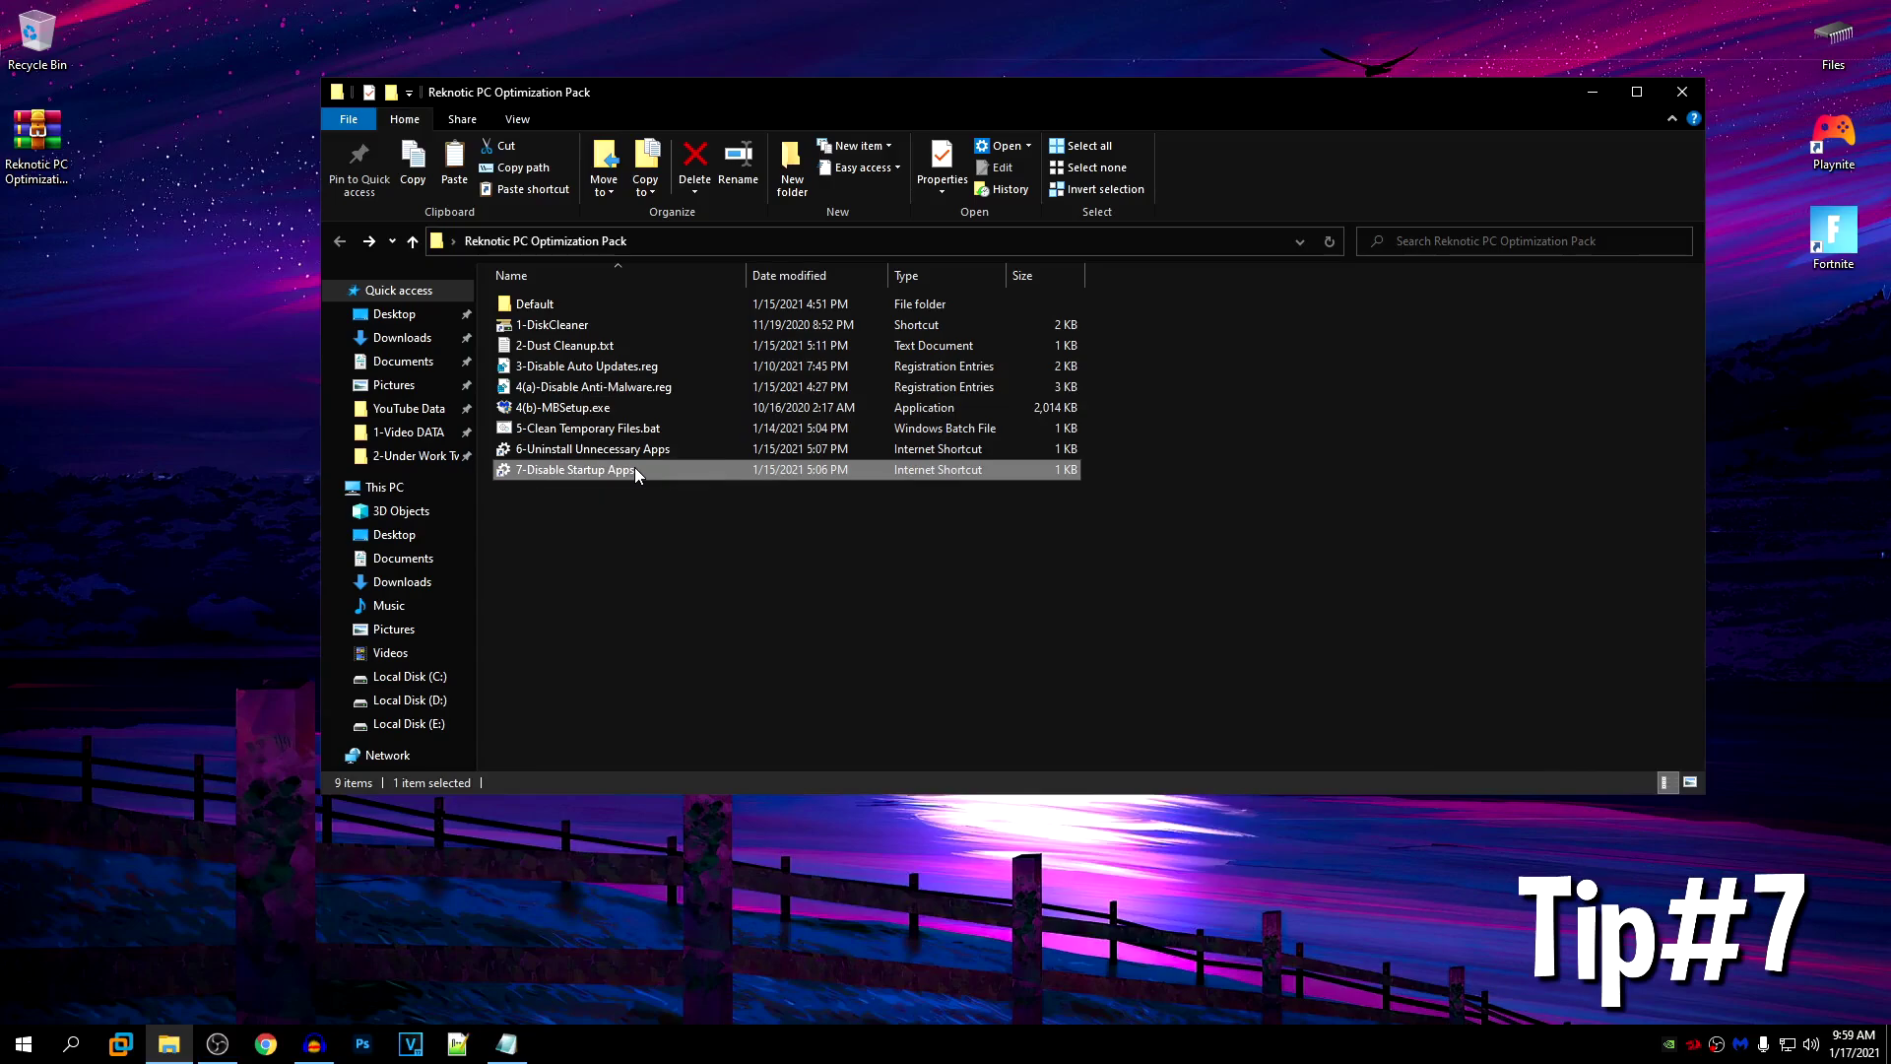
{"action": "double_click", "coordinate": [634, 470]}
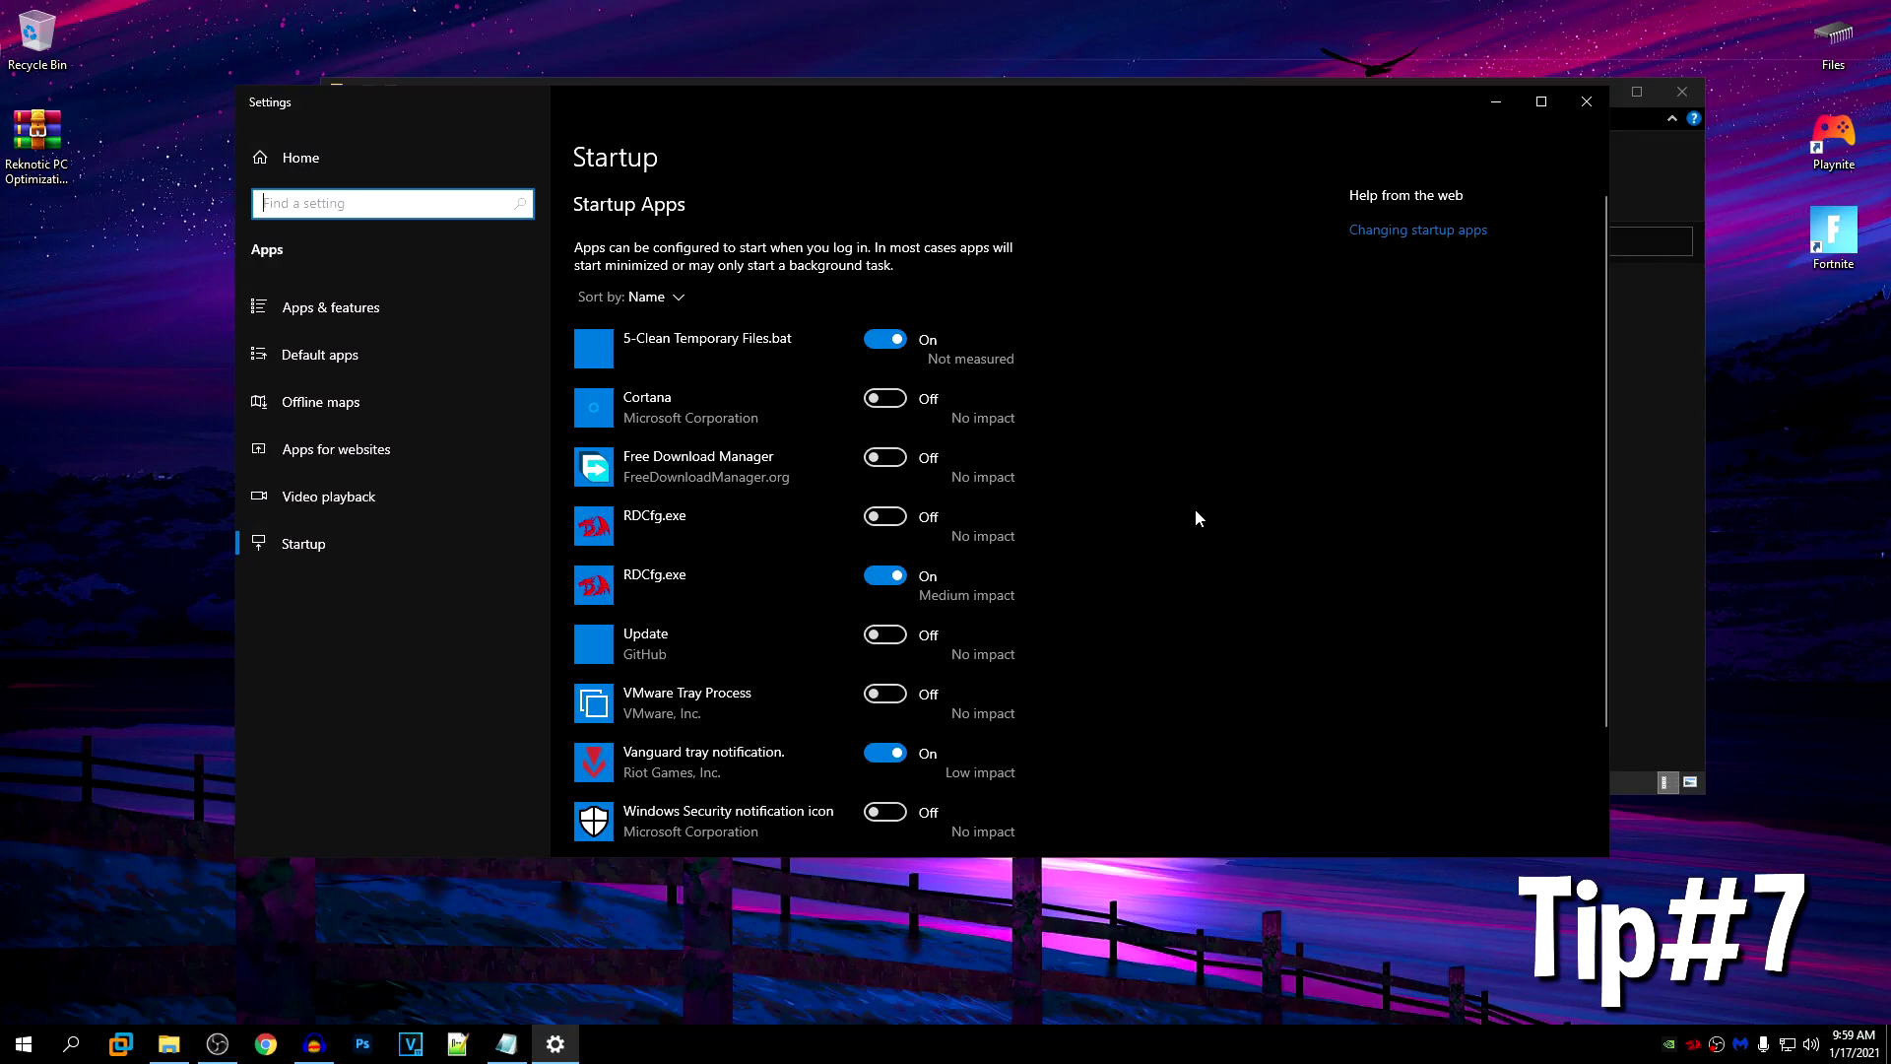
{"action": "left_click", "coordinate": [688, 348]}
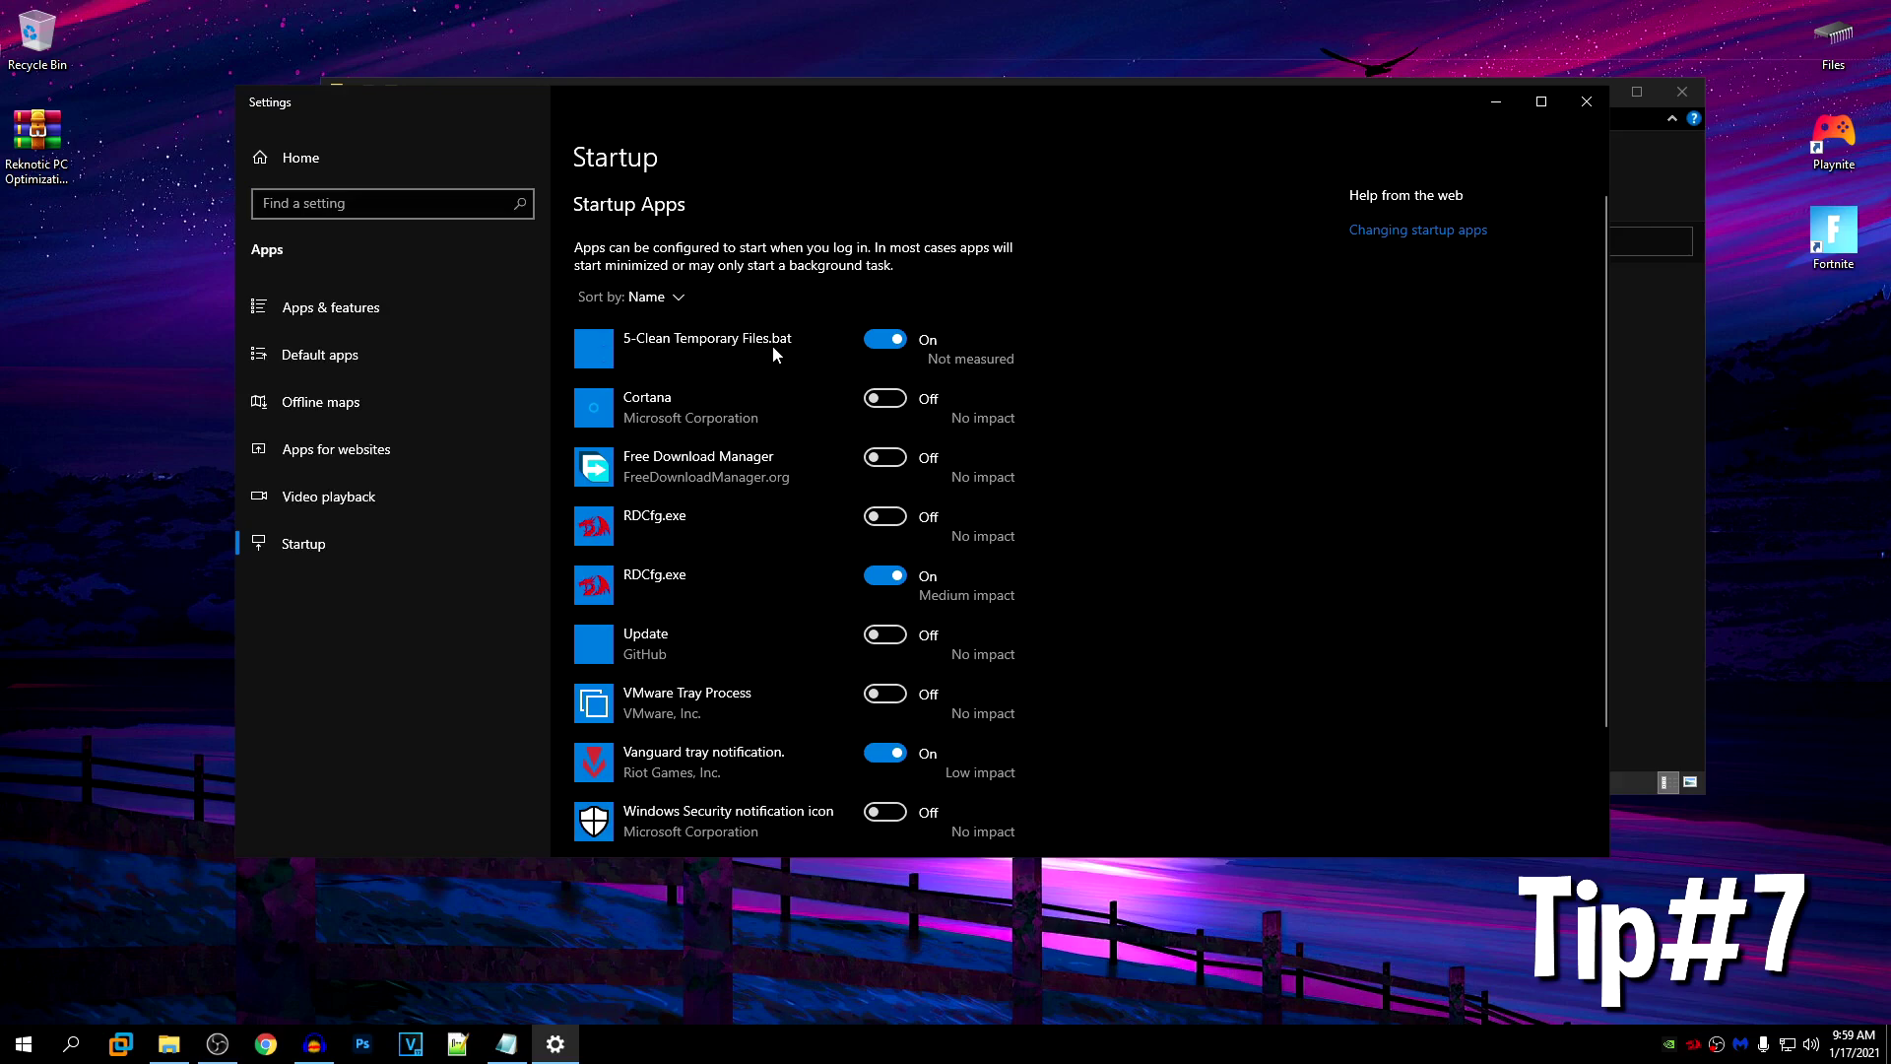
{"action": "scroll", "coordinate": [842, 480], "scroll_direction": "down", "scroll_amount": 3}
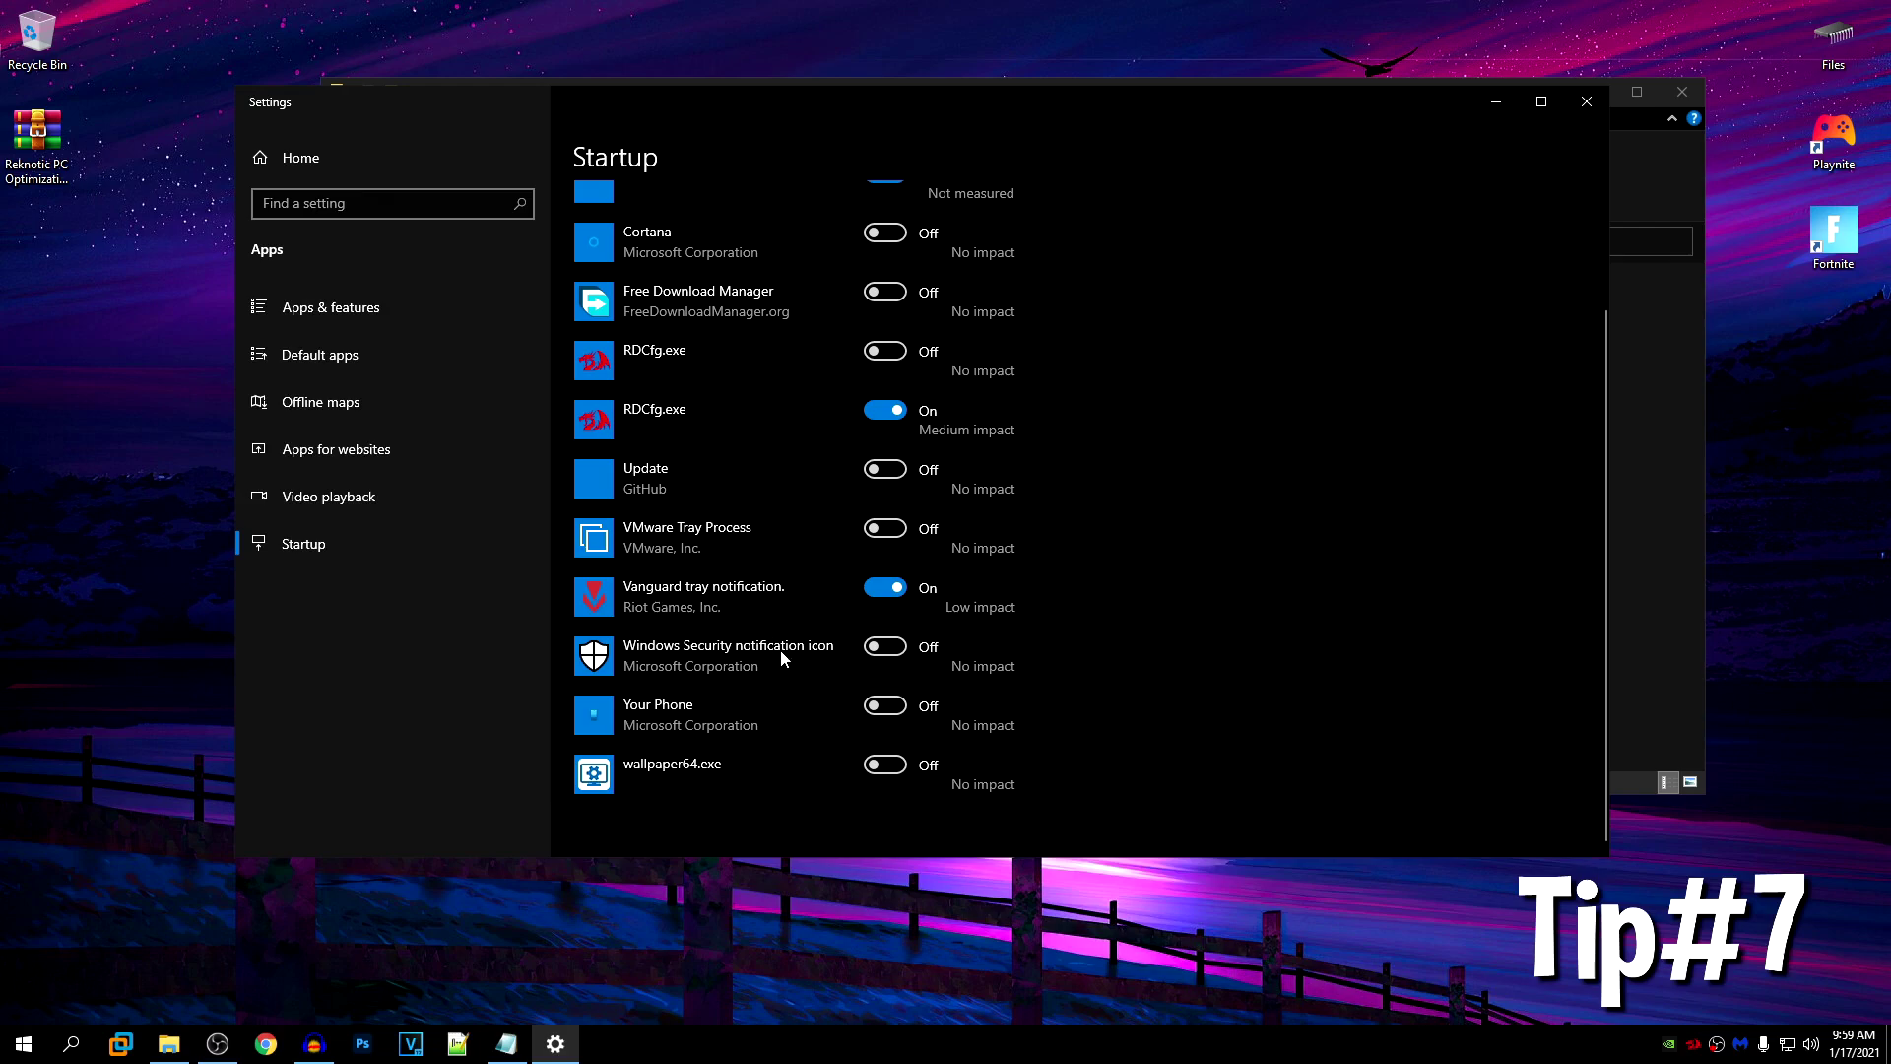
{"action": "scroll", "coordinate": [780, 650], "scroll_direction": "up", "scroll_amount": 3}
{"action": "scroll", "coordinate": [978, 477], "scroll_direction": "down", "scroll_amount": 3}
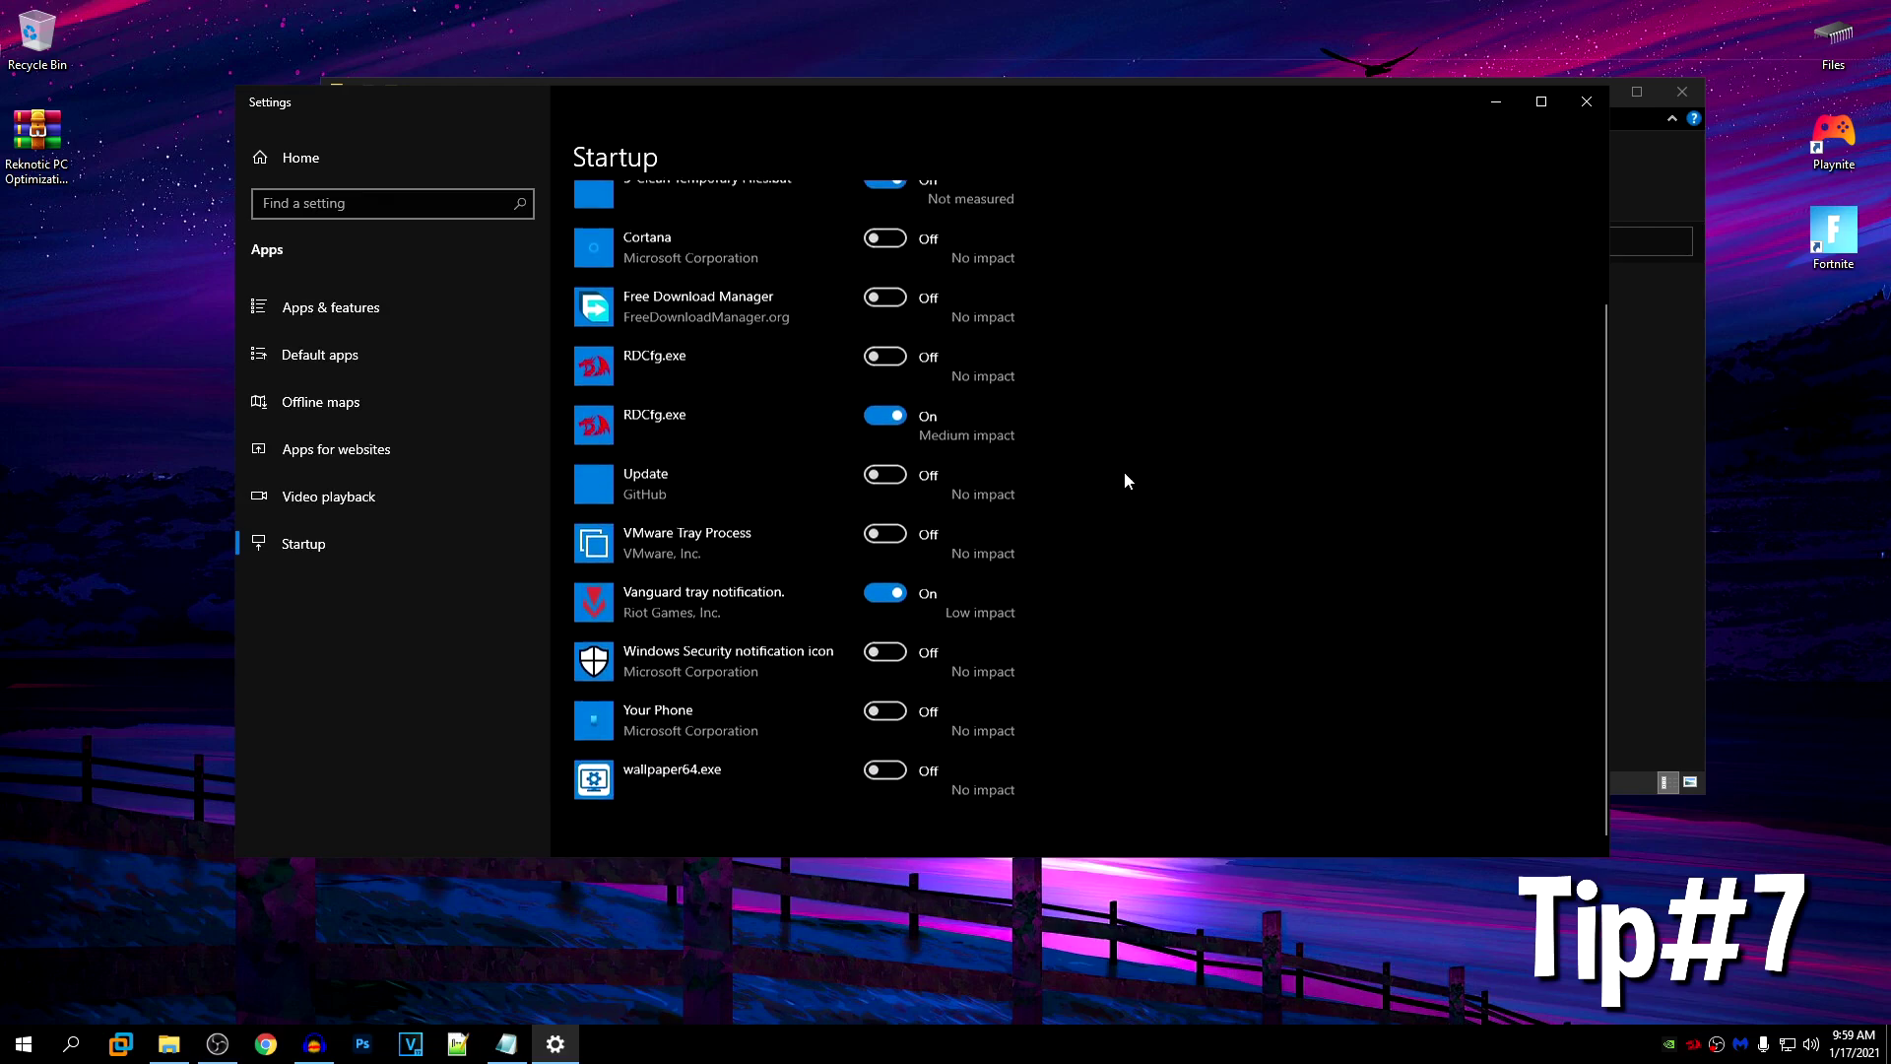
{"action": "scroll", "coordinate": [1125, 476], "scroll_direction": "up", "scroll_amount": 3}
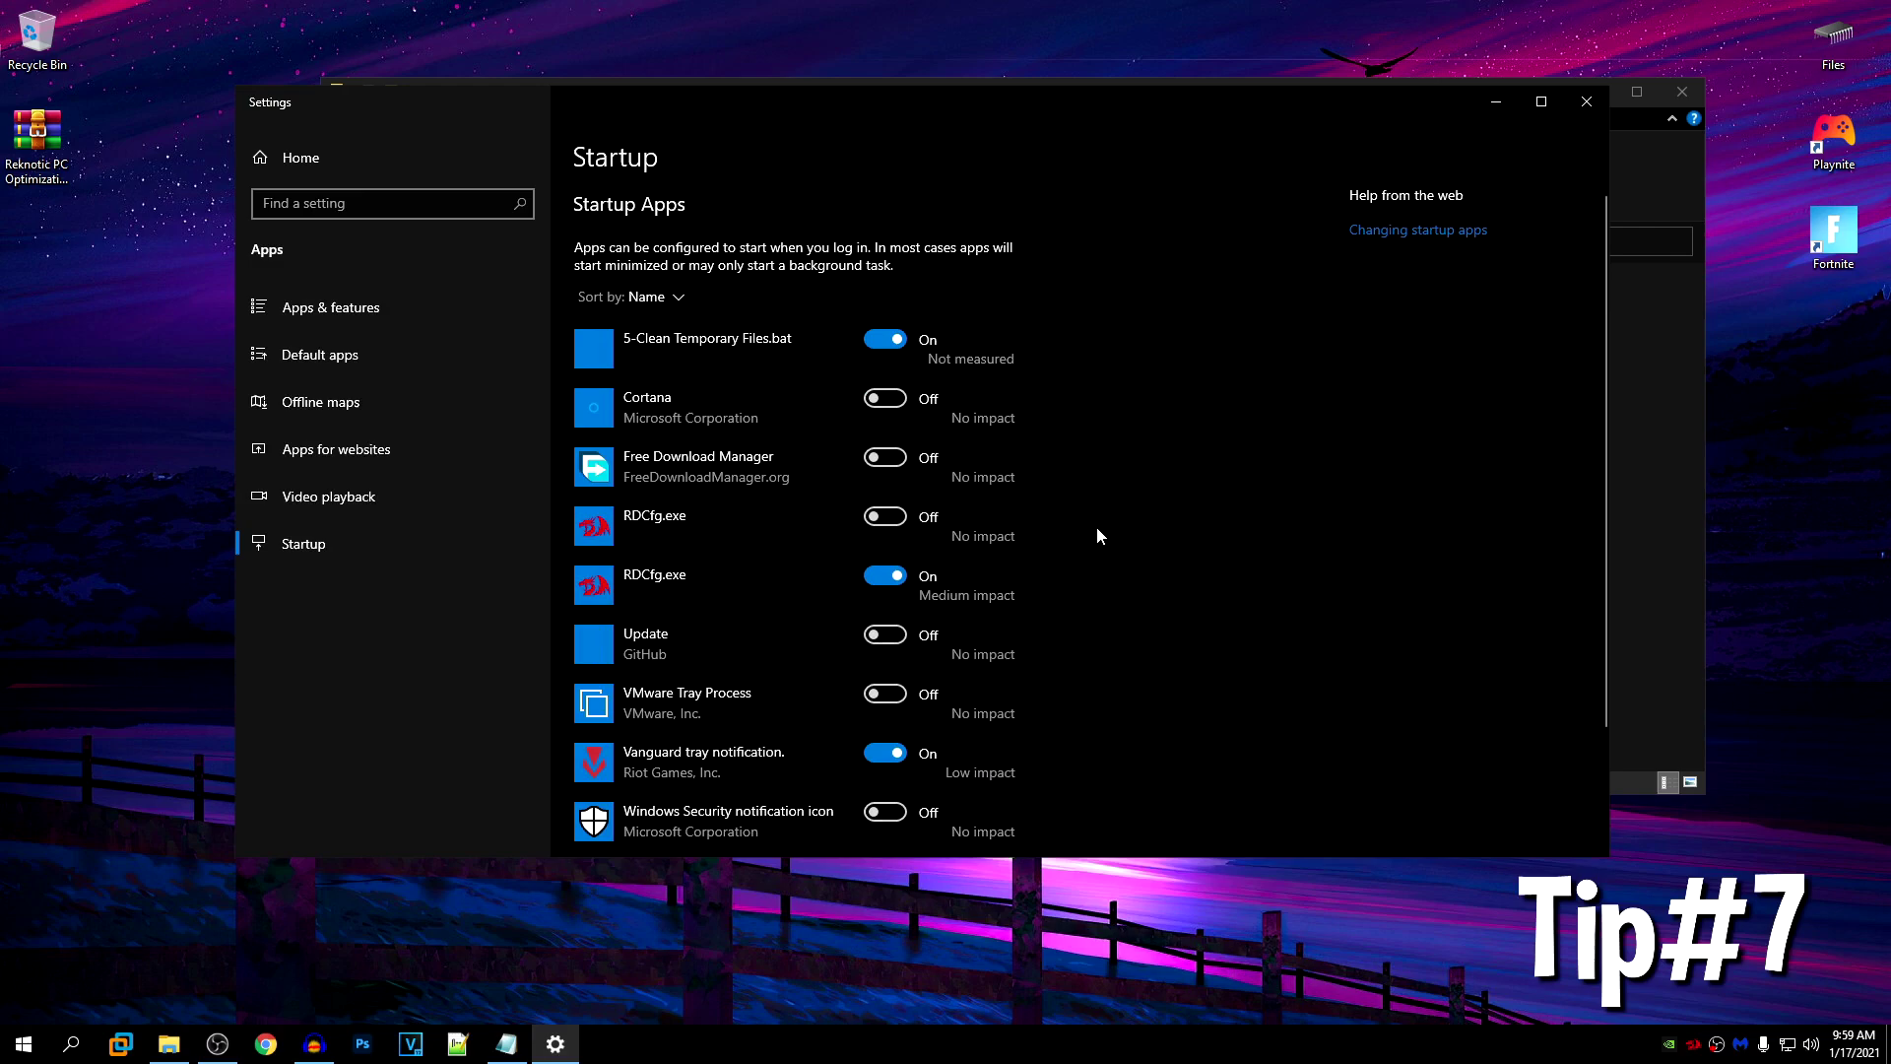
{"action": "scroll", "coordinate": [1096, 526], "scroll_direction": "down", "scroll_amount": 3}
{"action": "scroll", "coordinate": [1192, 570], "scroll_direction": "up", "scroll_amount": 3}
Step: Close the Startup apps settings window and the Reknotic PC Optimization Pack folder
{"action": "left_click", "coordinate": [1587, 99]}
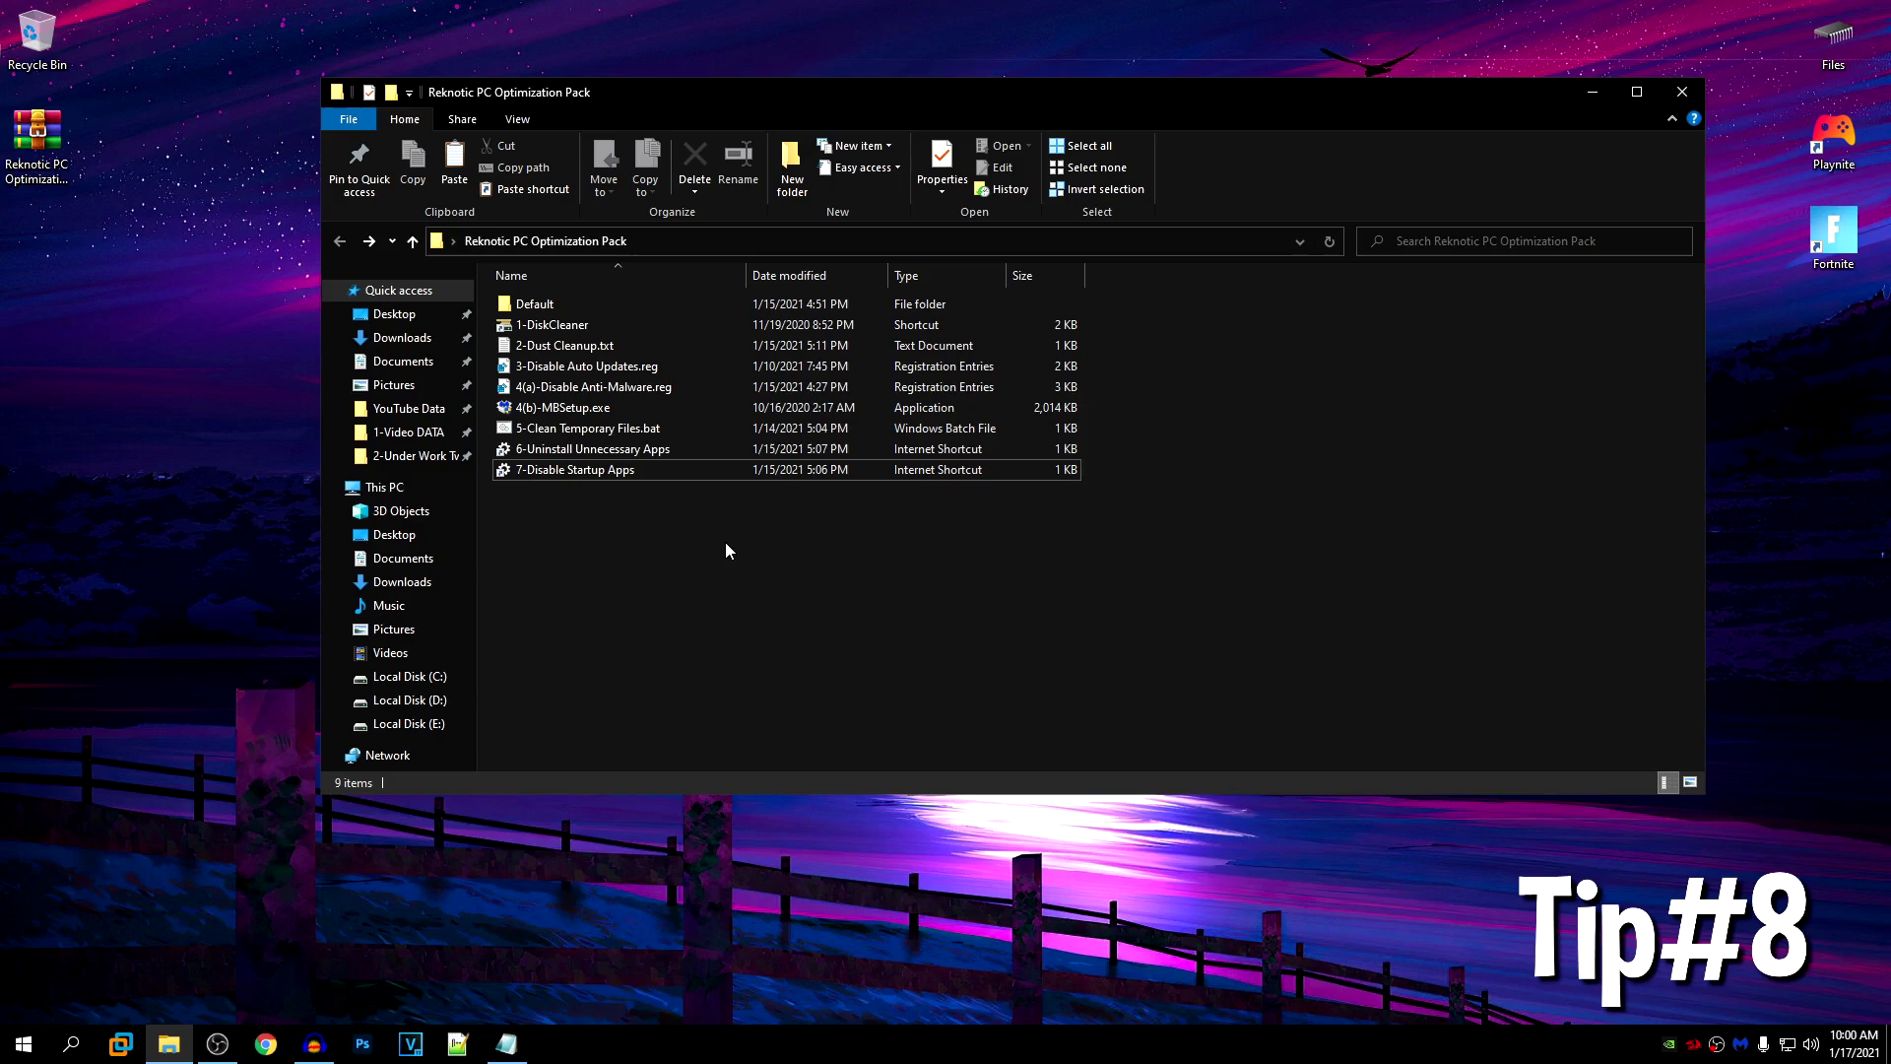
{"action": "left_click", "coordinate": [1682, 92]}
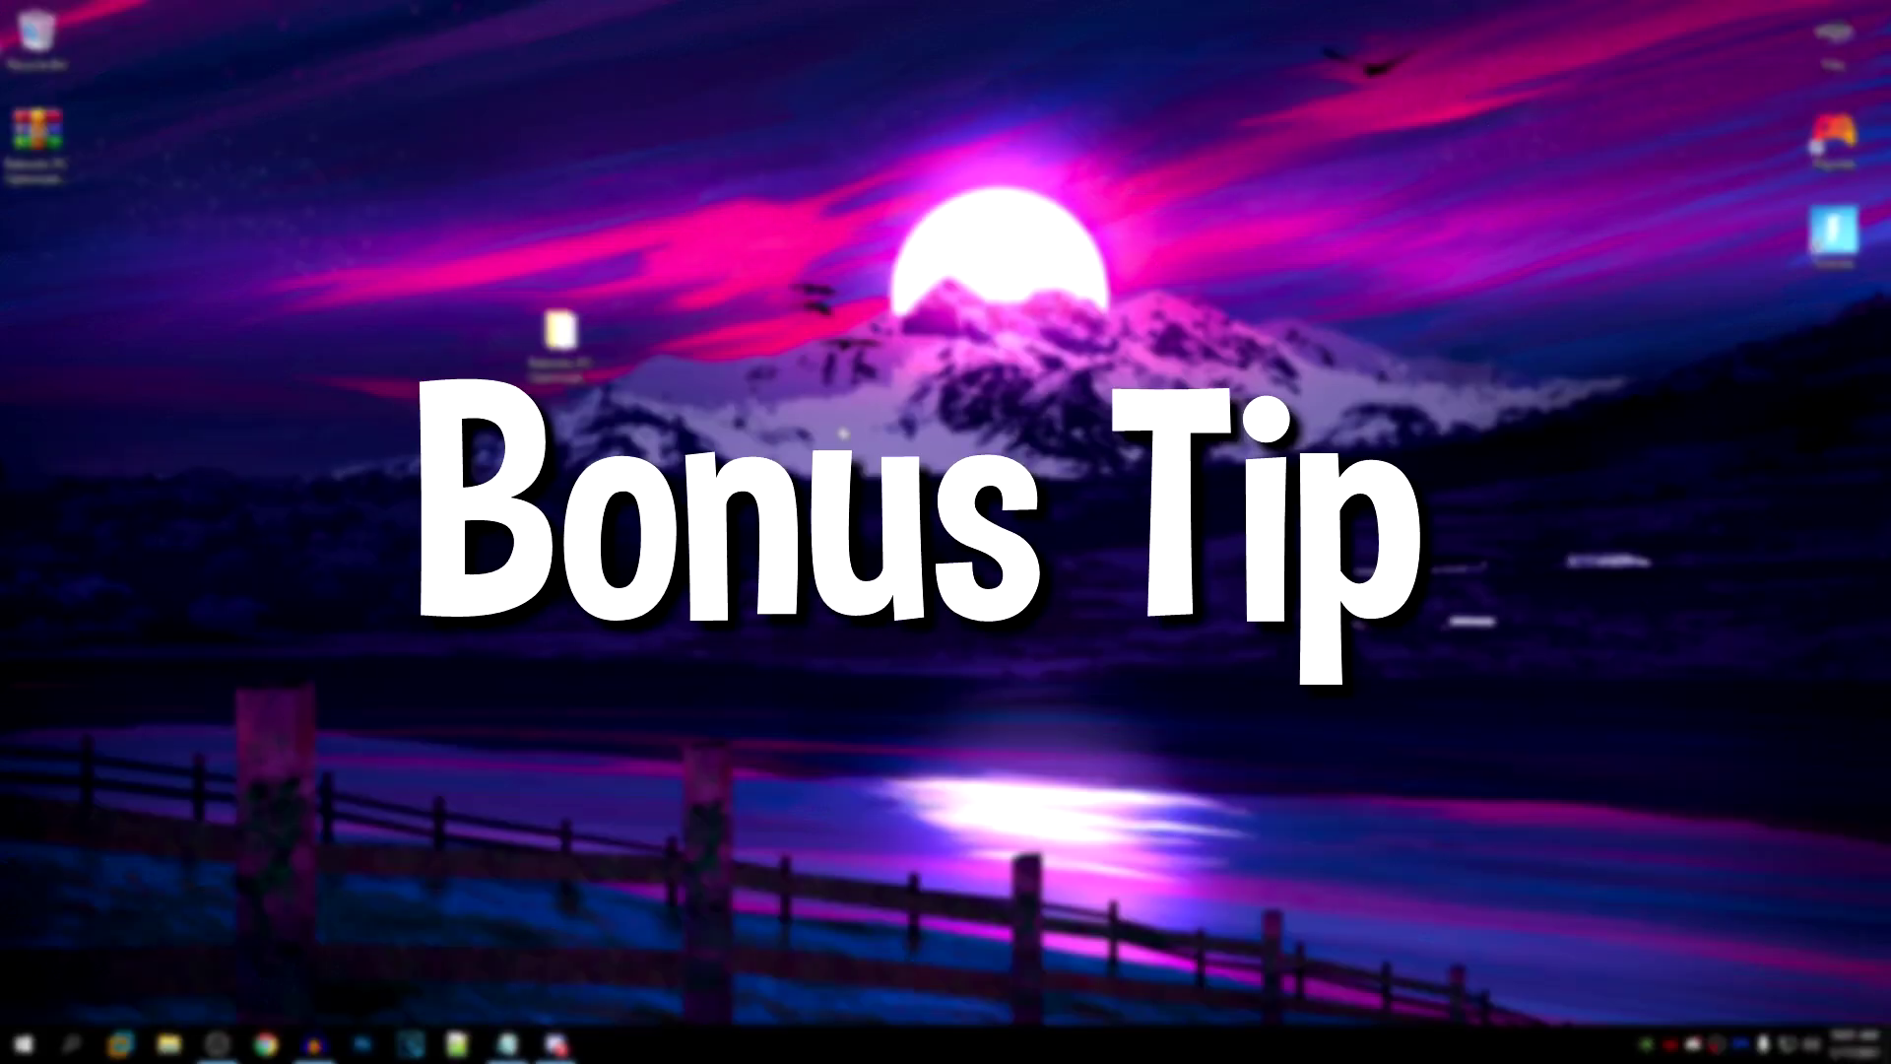
{"action": "left_click", "coordinate": [557, 1042]}
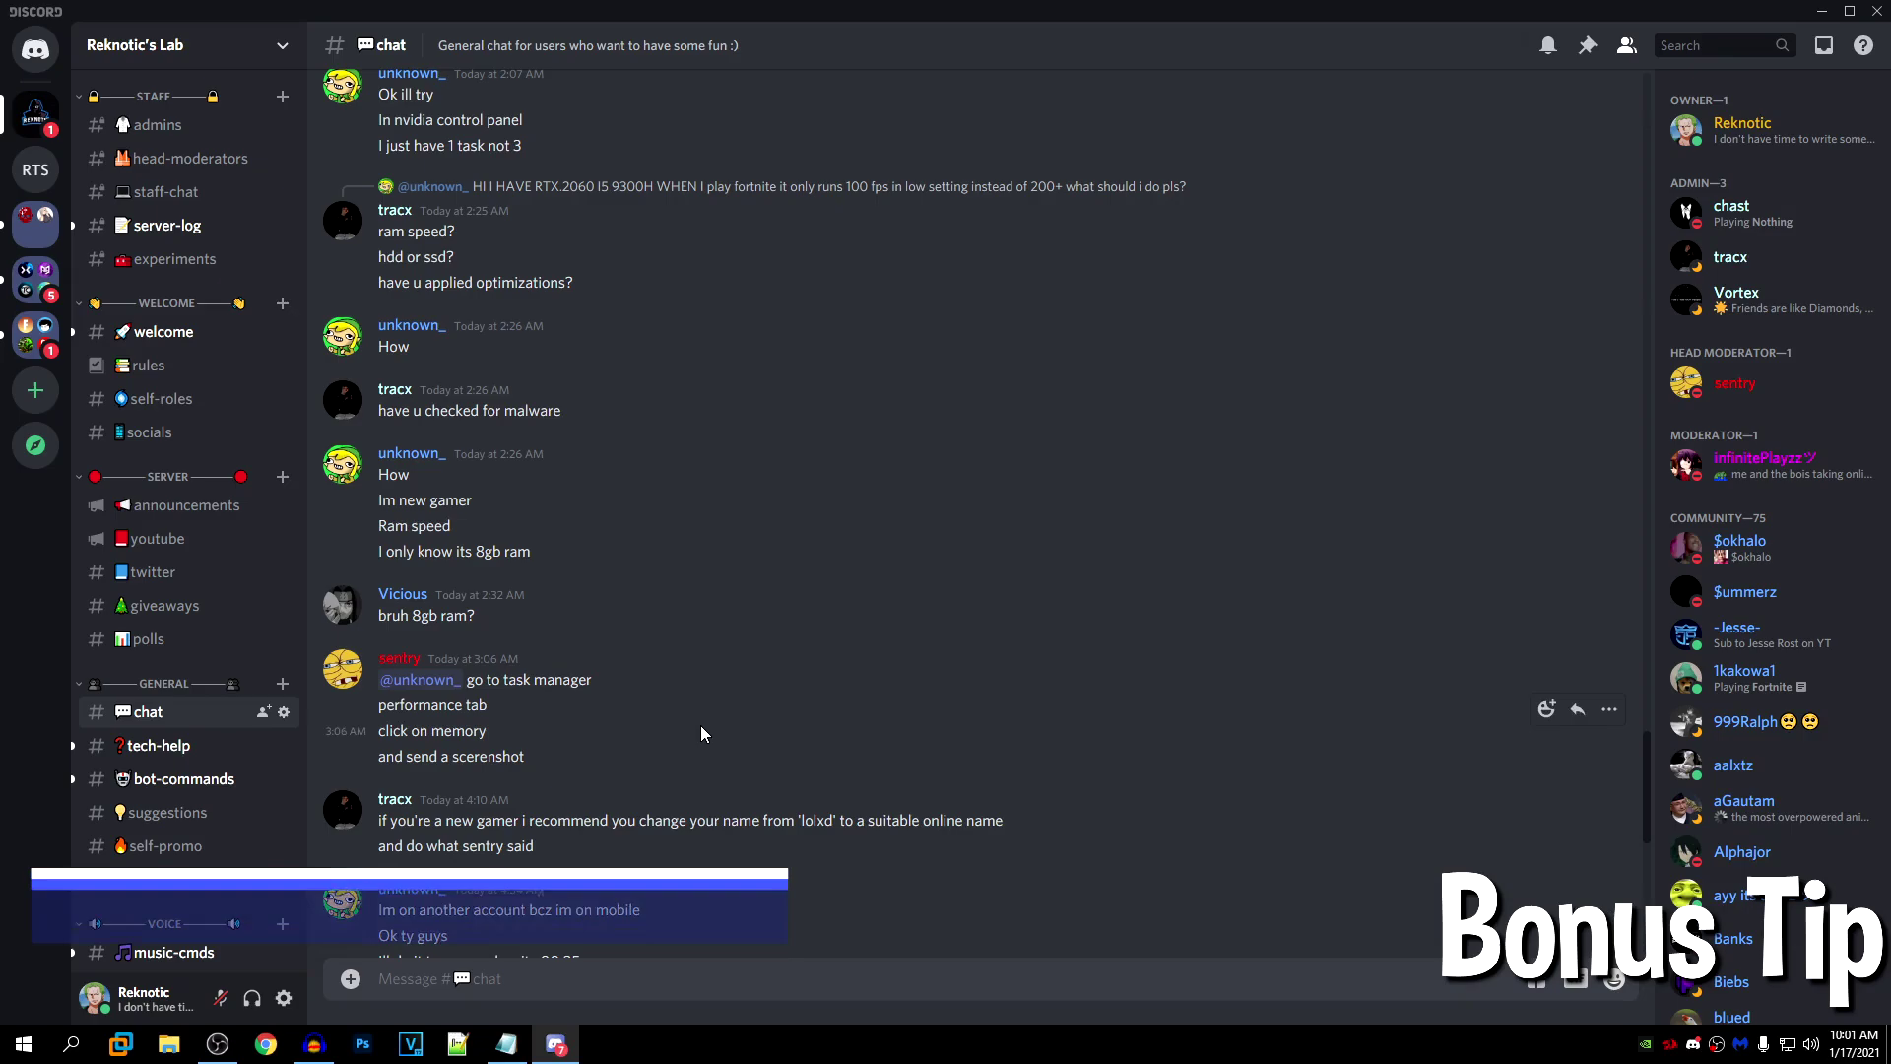